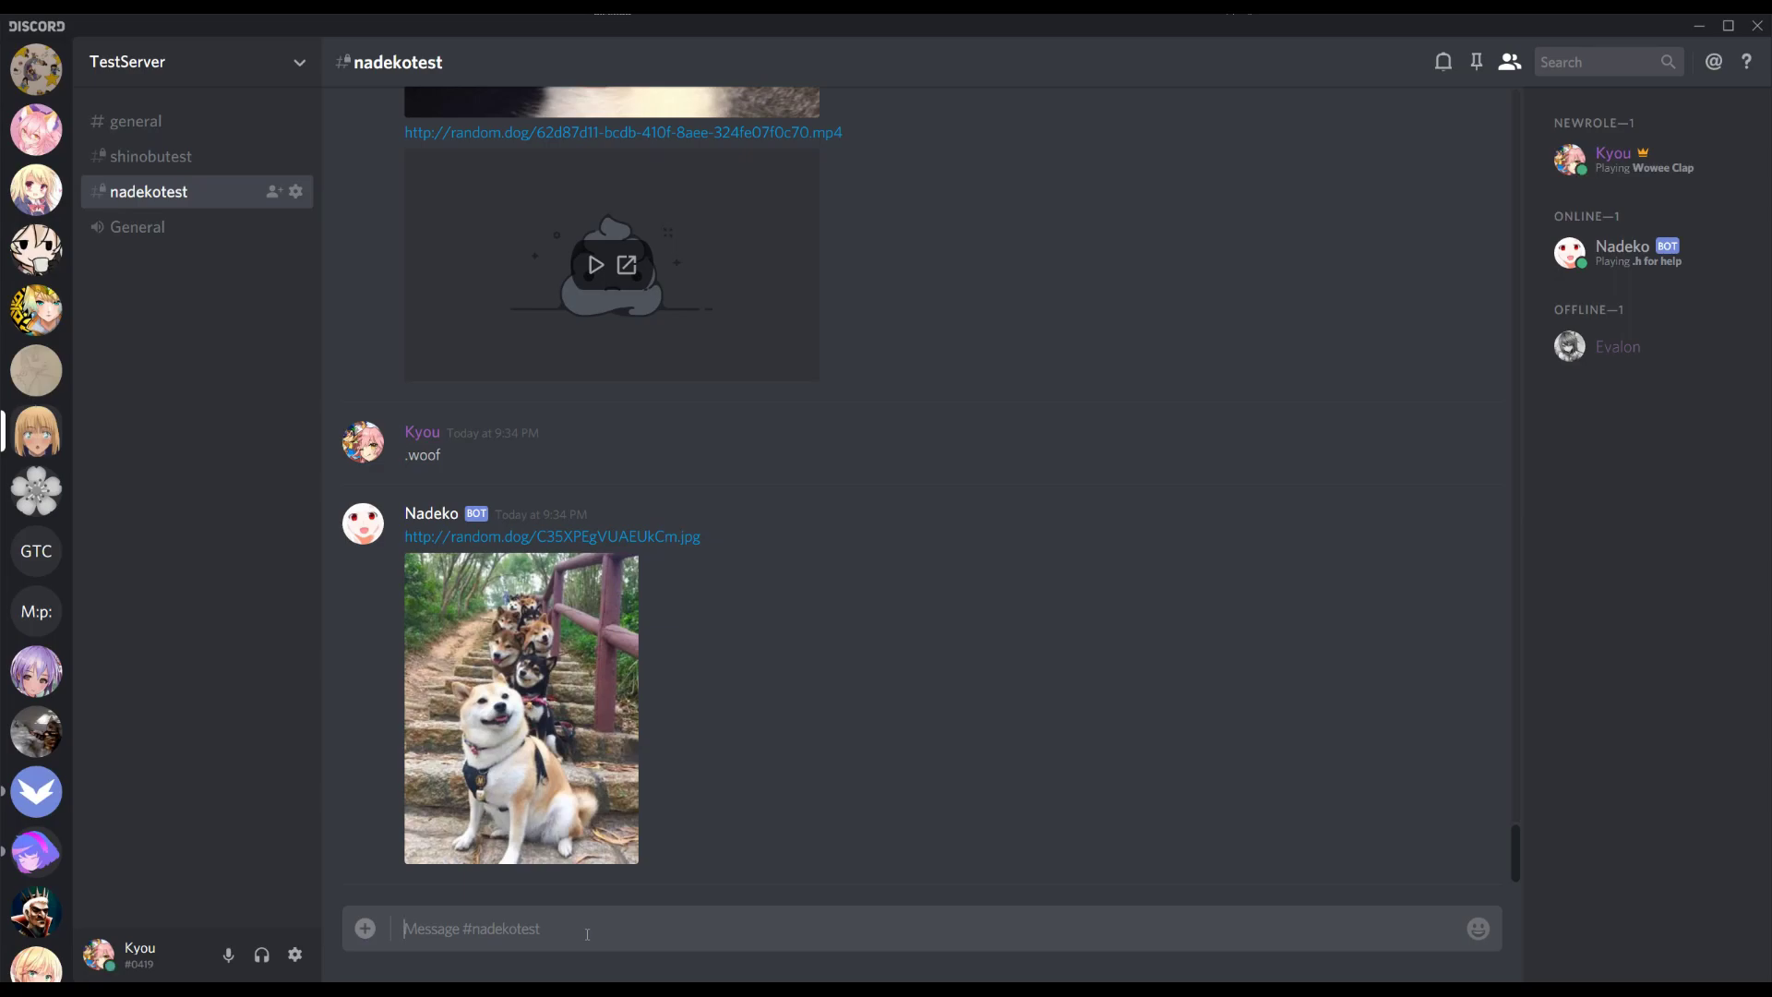
- Reset the server's bot permissions with .resetperms, listing them with .lp before and after the reset
type(".lp")
key("Return")
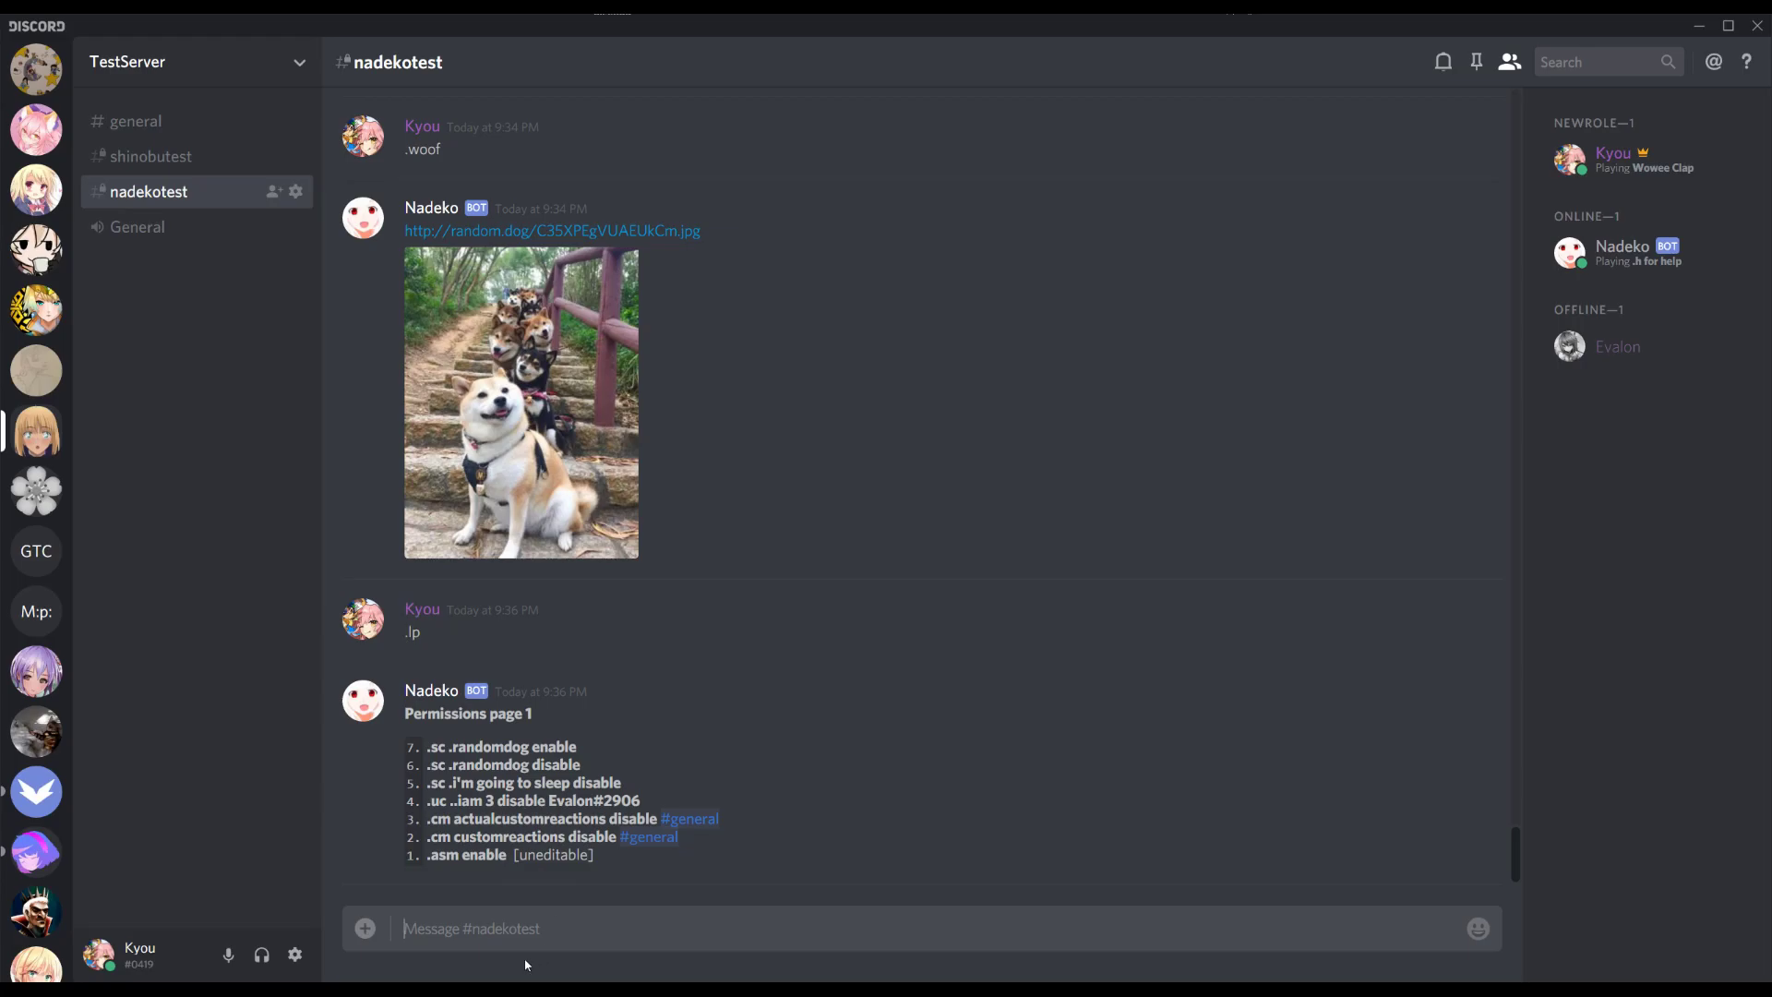
type(".resetperms")
key("Return")
type(".lp")
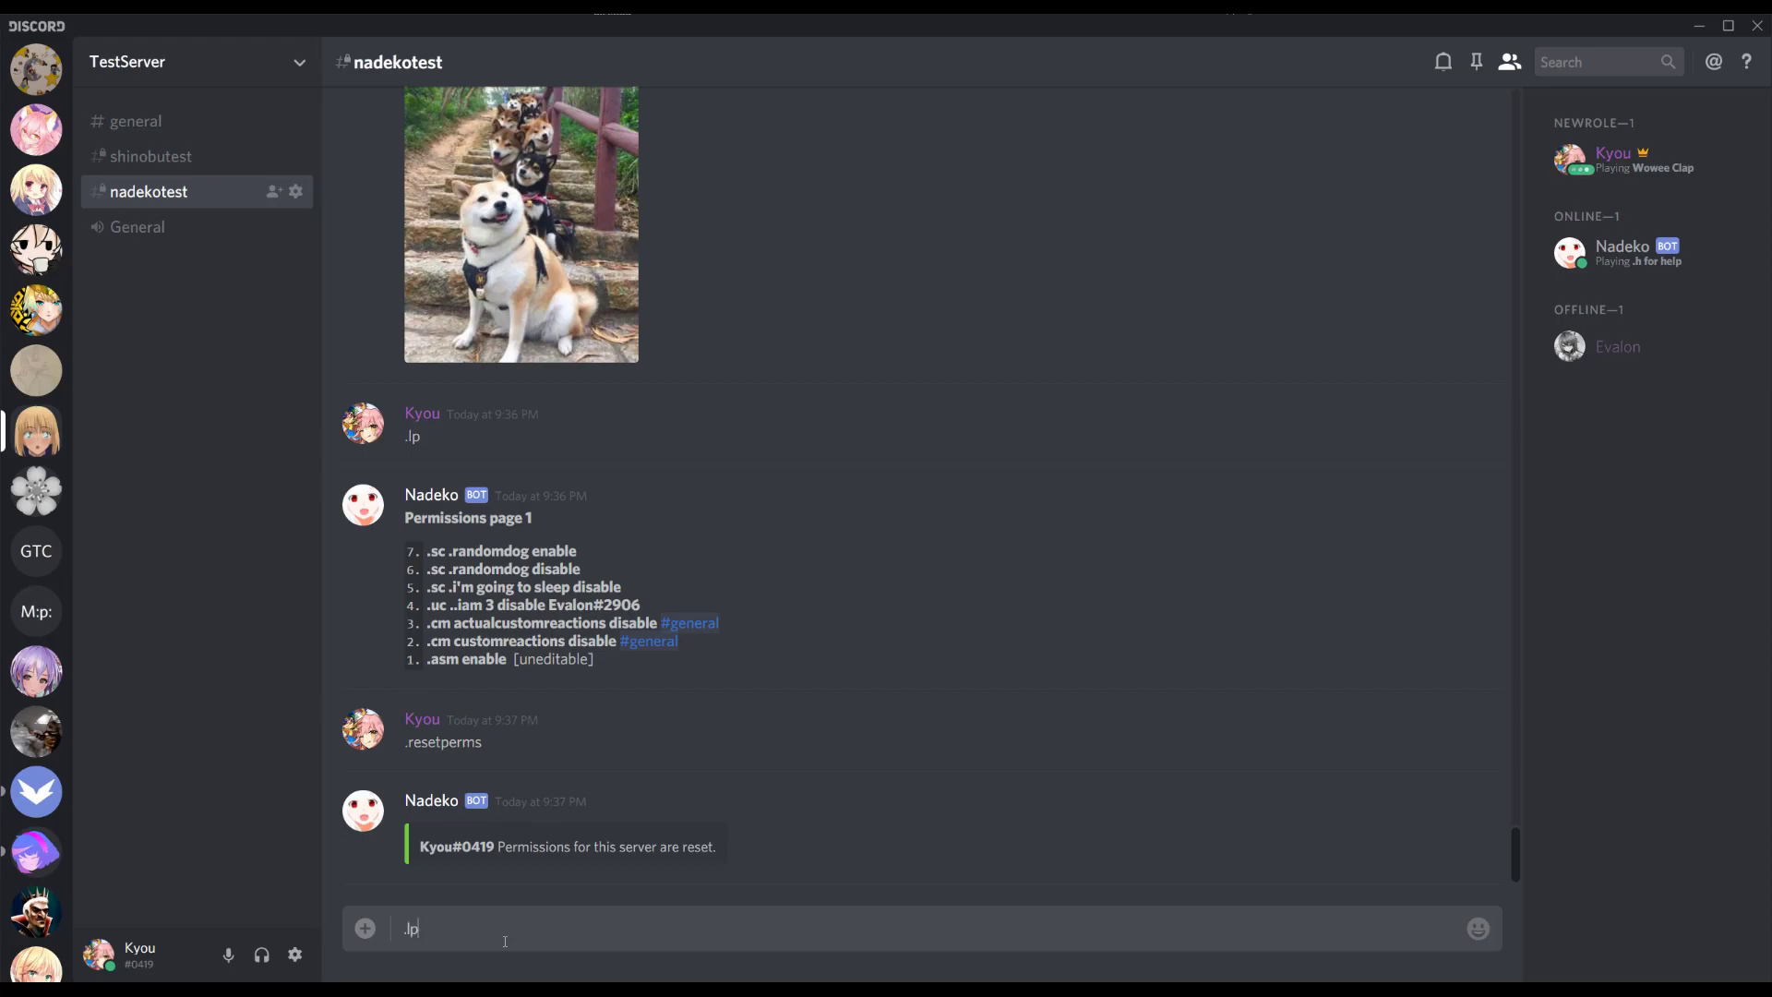
key("Return")
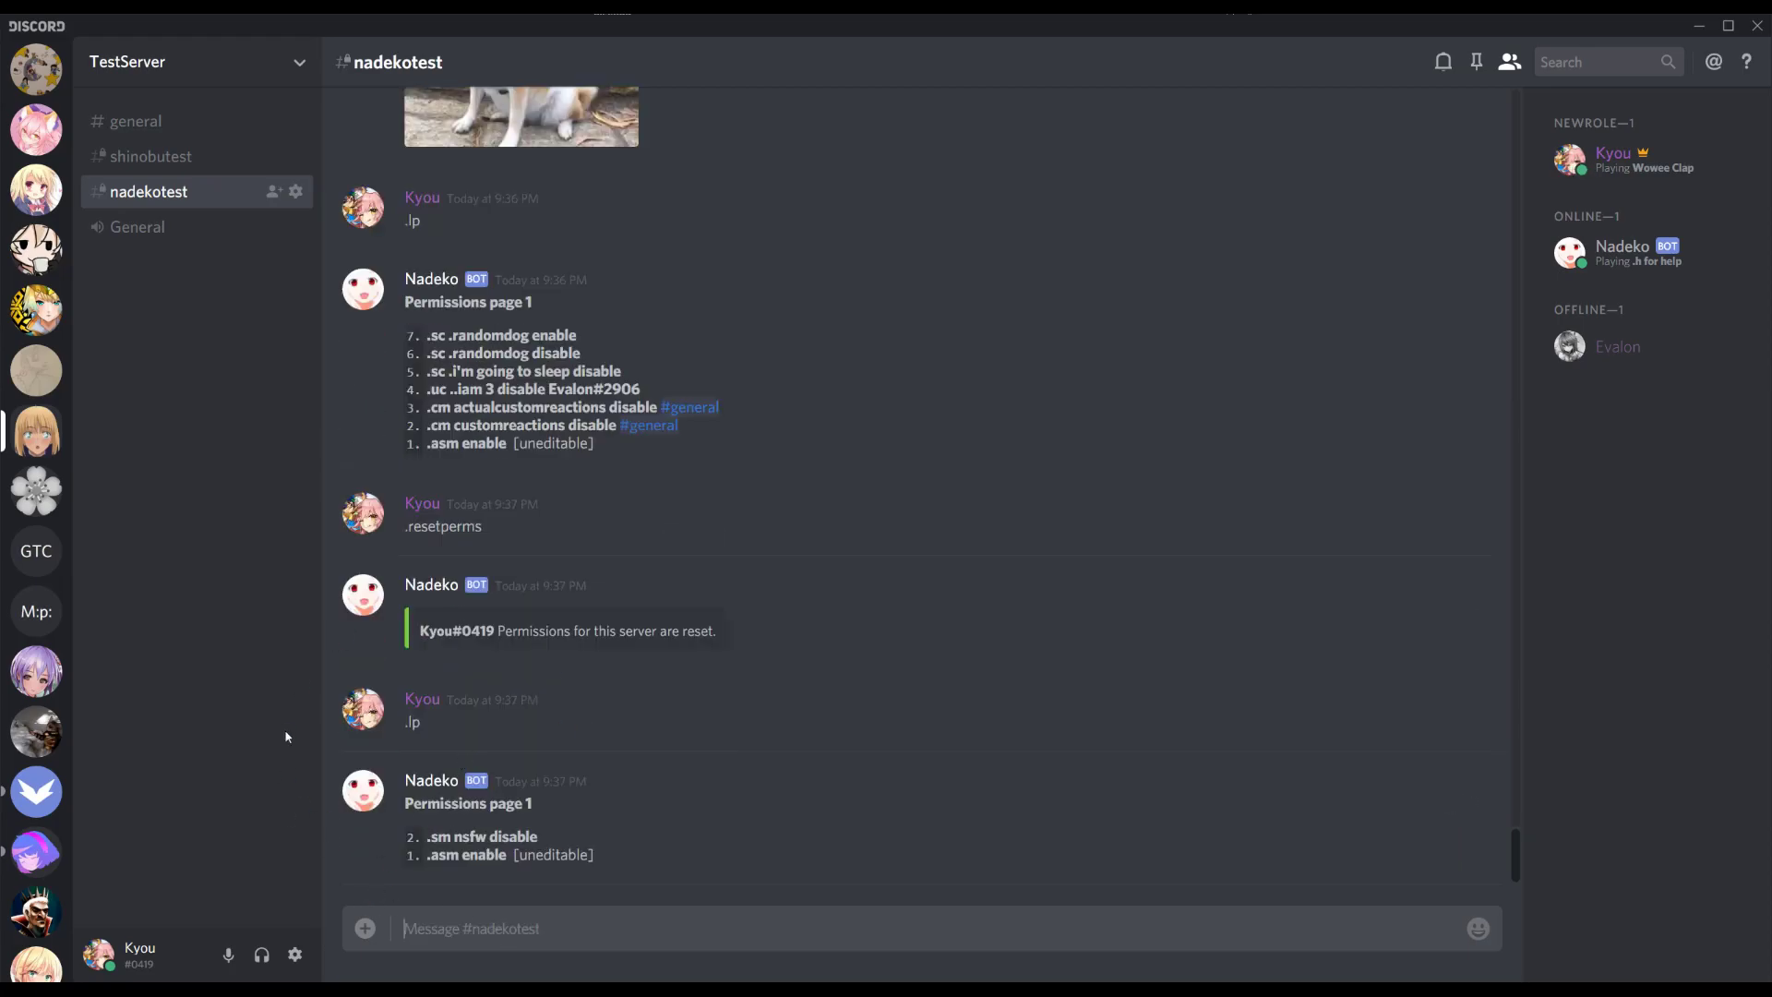
left_click_drag(388, 827, 422, 833)
- Request the bot's help for the .sc command with .h .sc and examine its usage line
type(".h .sc")
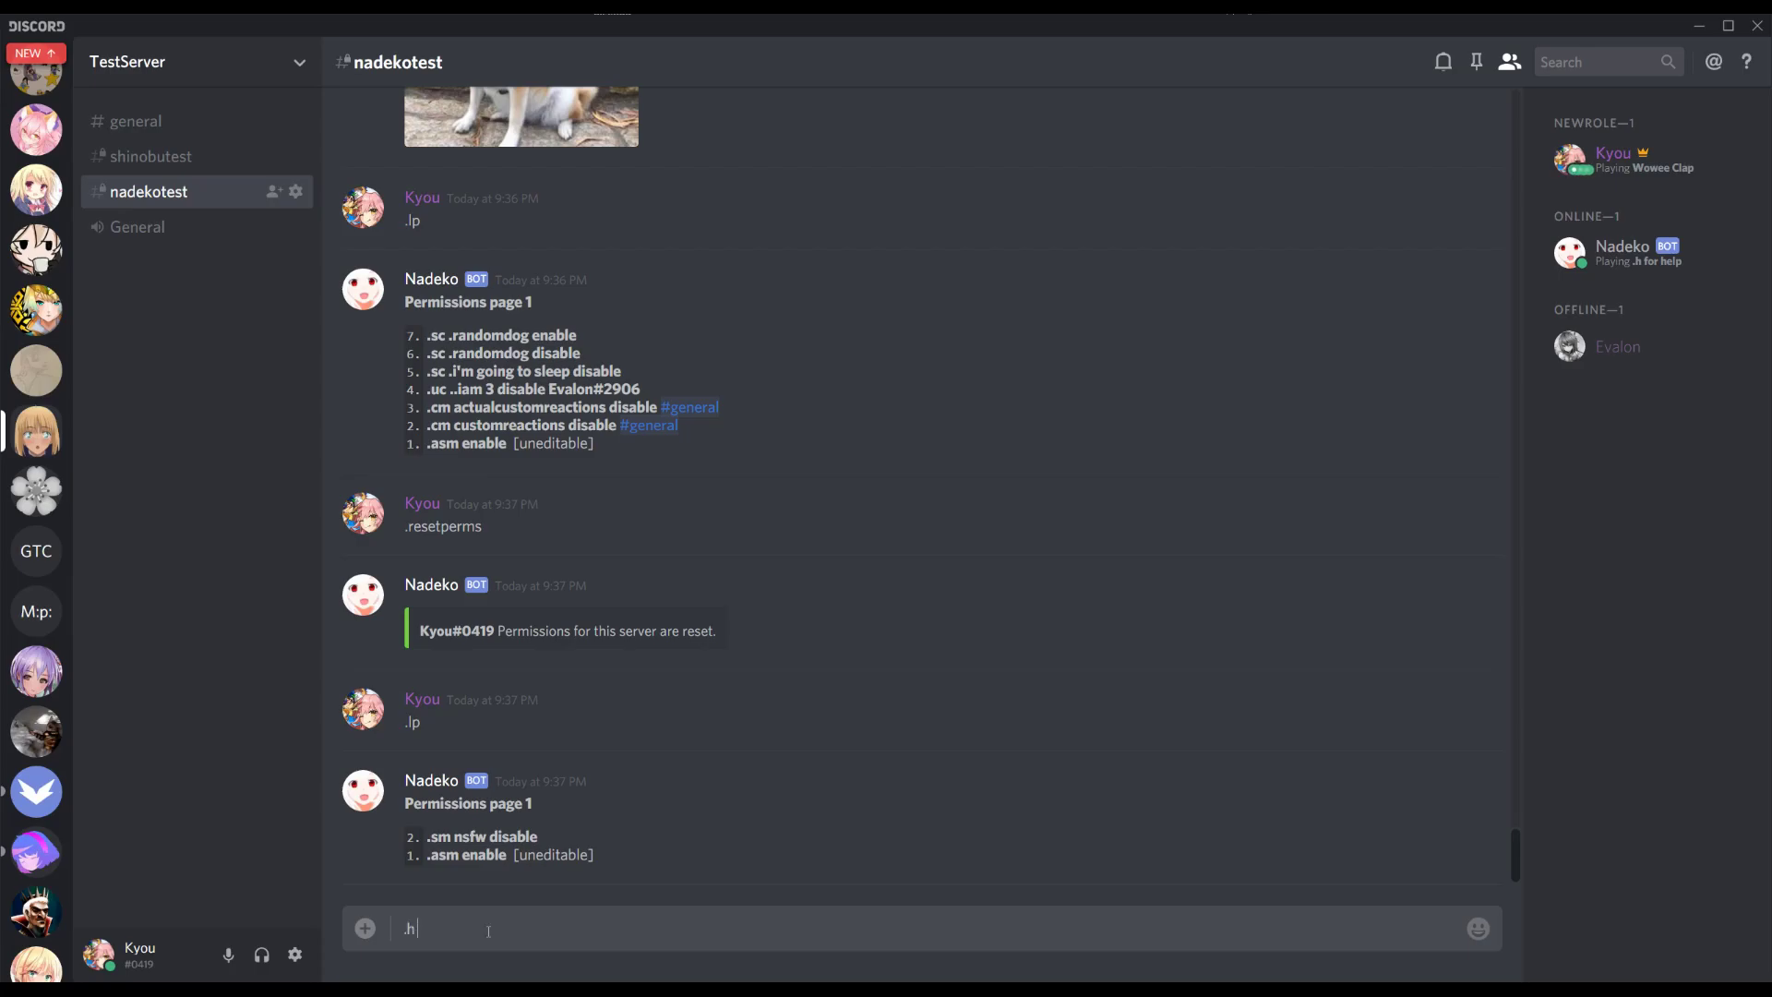
key("Return")
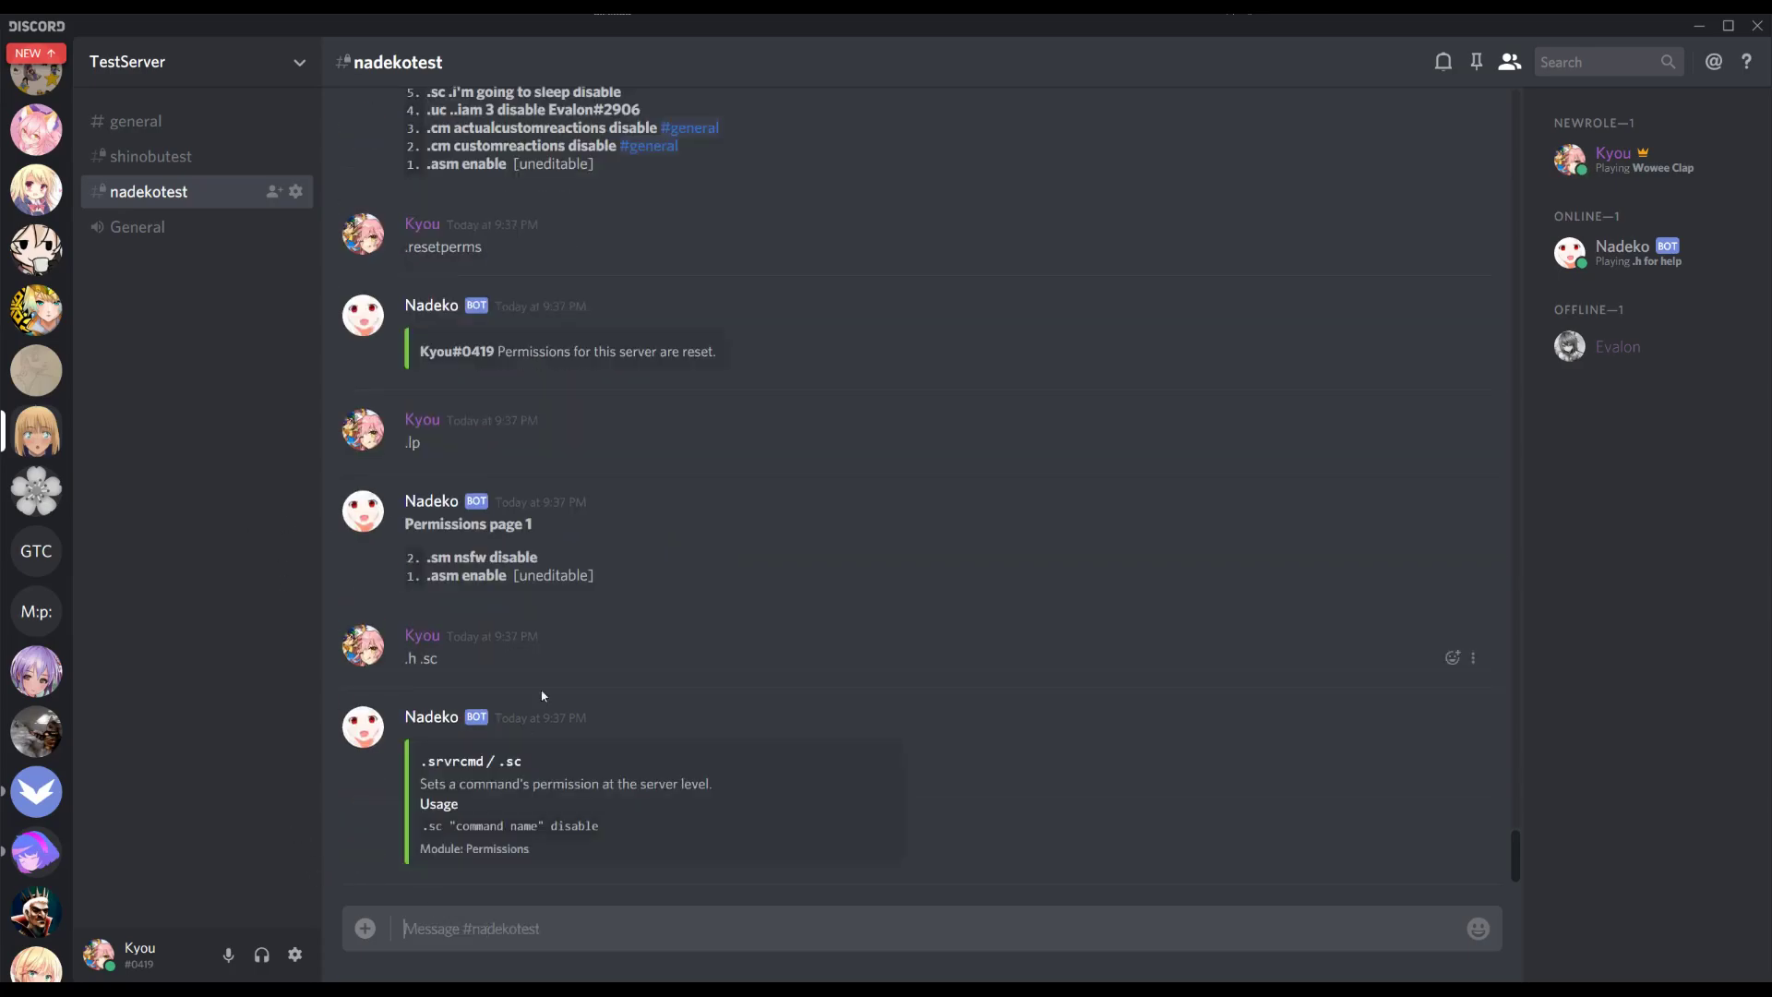
left_click_drag(422, 825, 599, 824)
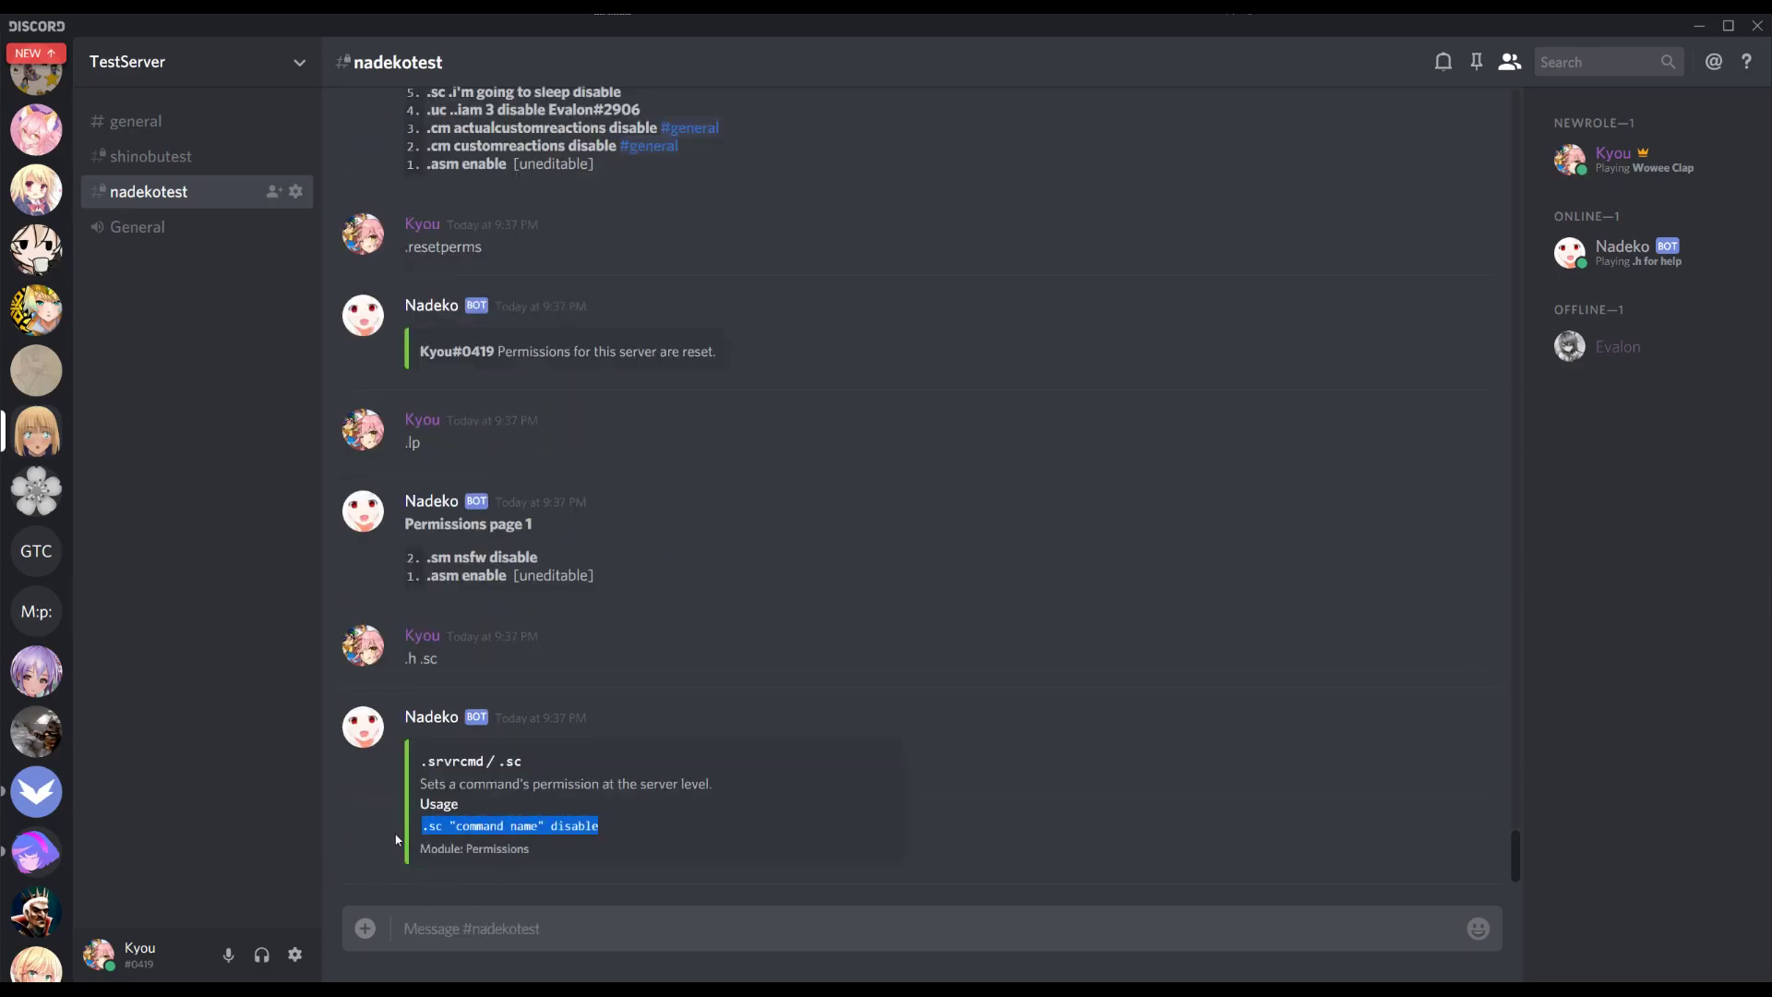
left_click(624, 821)
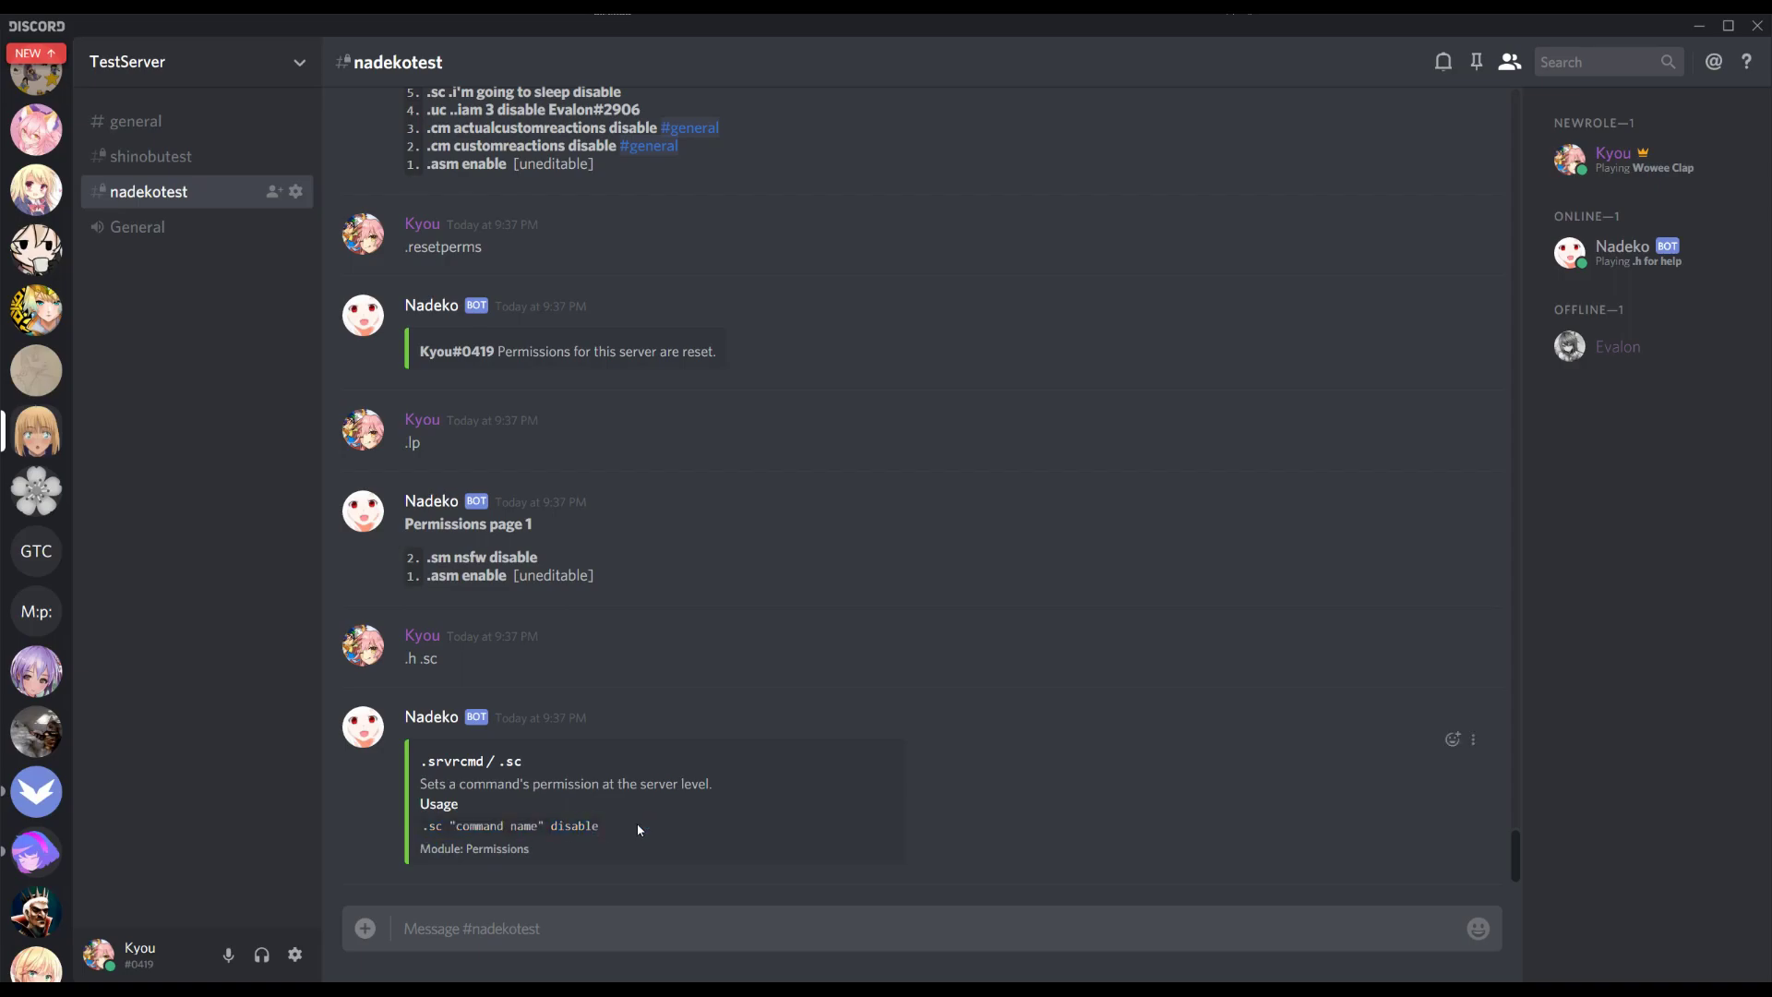
- Disable the .woof command server-wide with .sc .woof disable and test it by sending .woof
type(".sc .woof disable")
key("Return")
type(".woof")
key("Return")
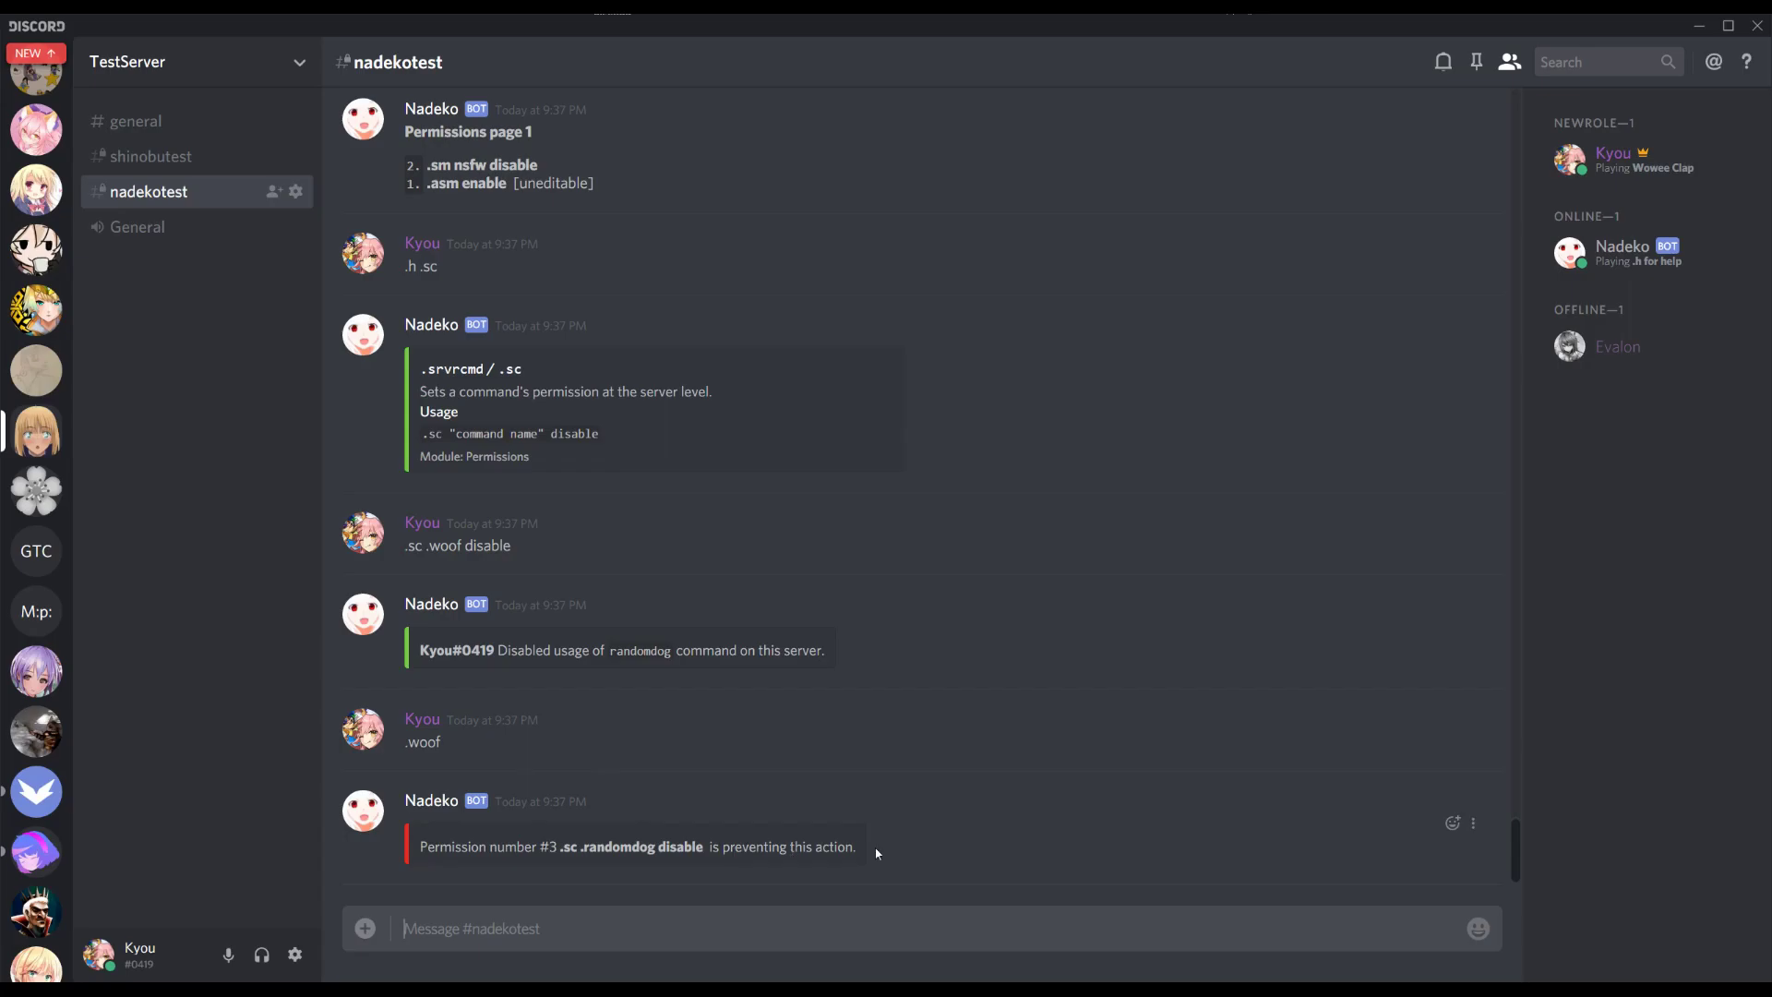
- List the permissions with .lp and examine the server-wide randomdog rule against the earlier .woof messages
type(".lp")
key("Return")
left_click_drag(411, 819, 584, 819)
left_click(588, 822)
left_click_drag(429, 819, 584, 820)
left_click(421, 822)
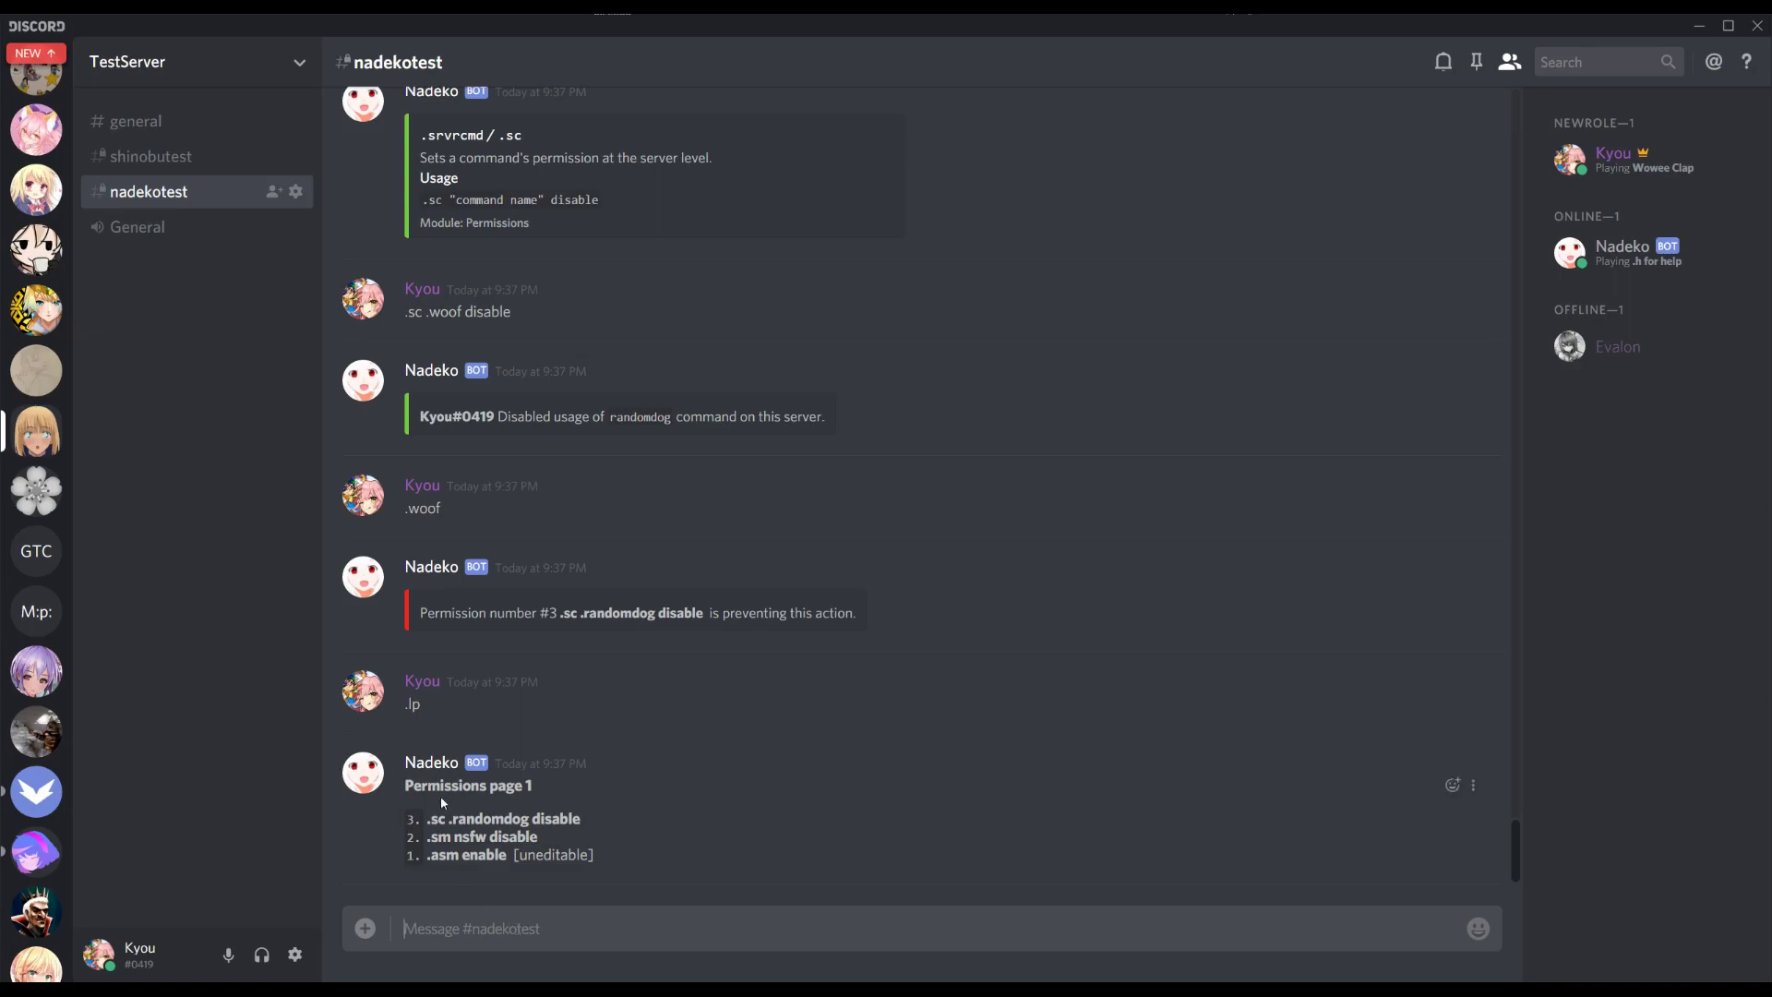
scroll(495, 773, "up", 3)
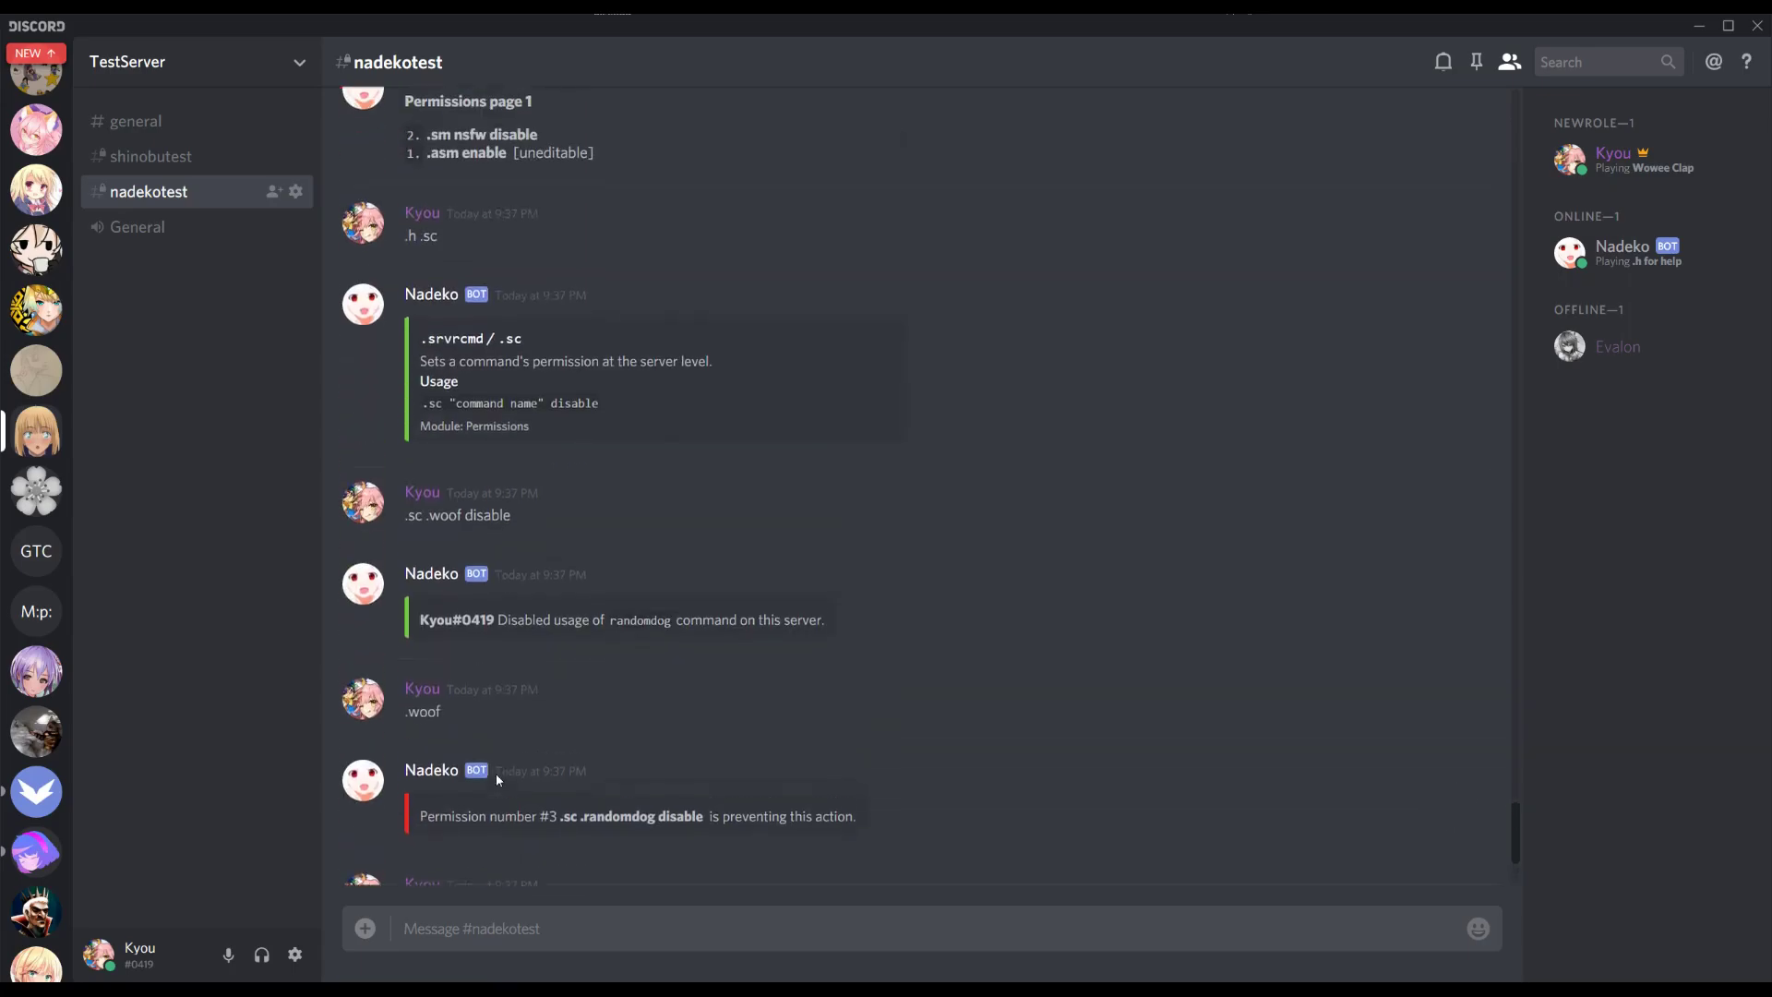
scroll(480, 646, "down", 3)
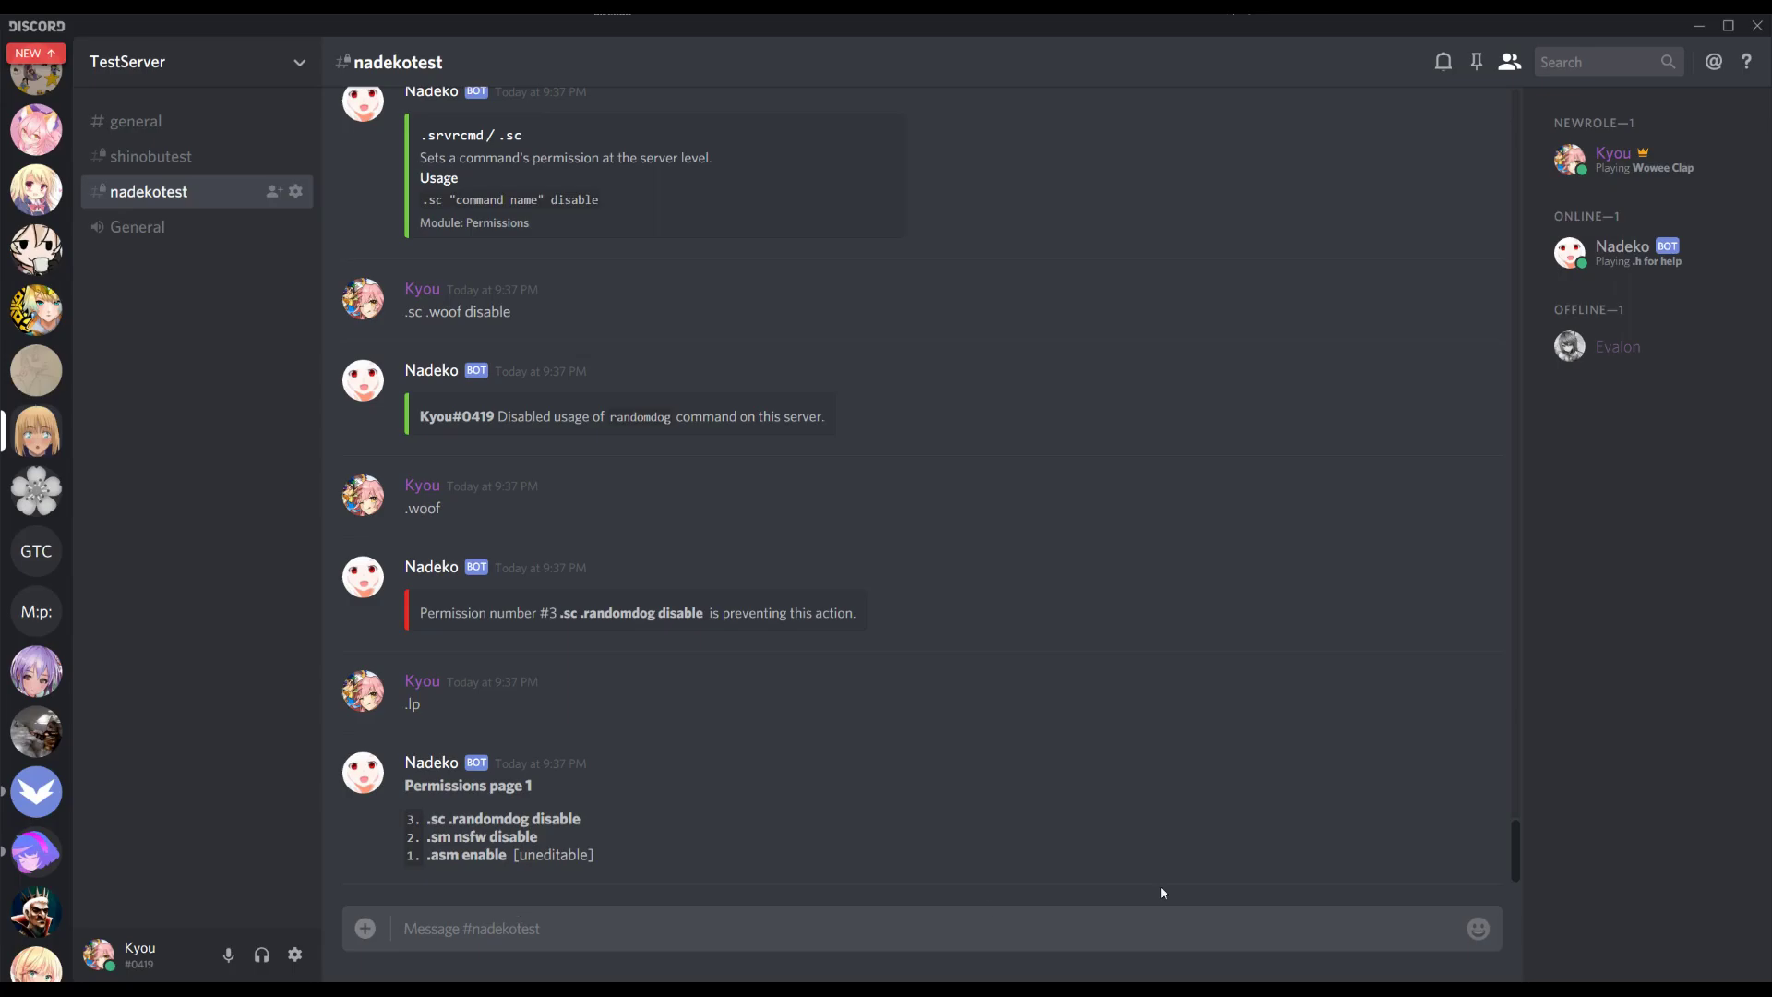
- Request the bot's help for the .uc command with .h .uc and read its description
type(".h .uc")
key("Return")
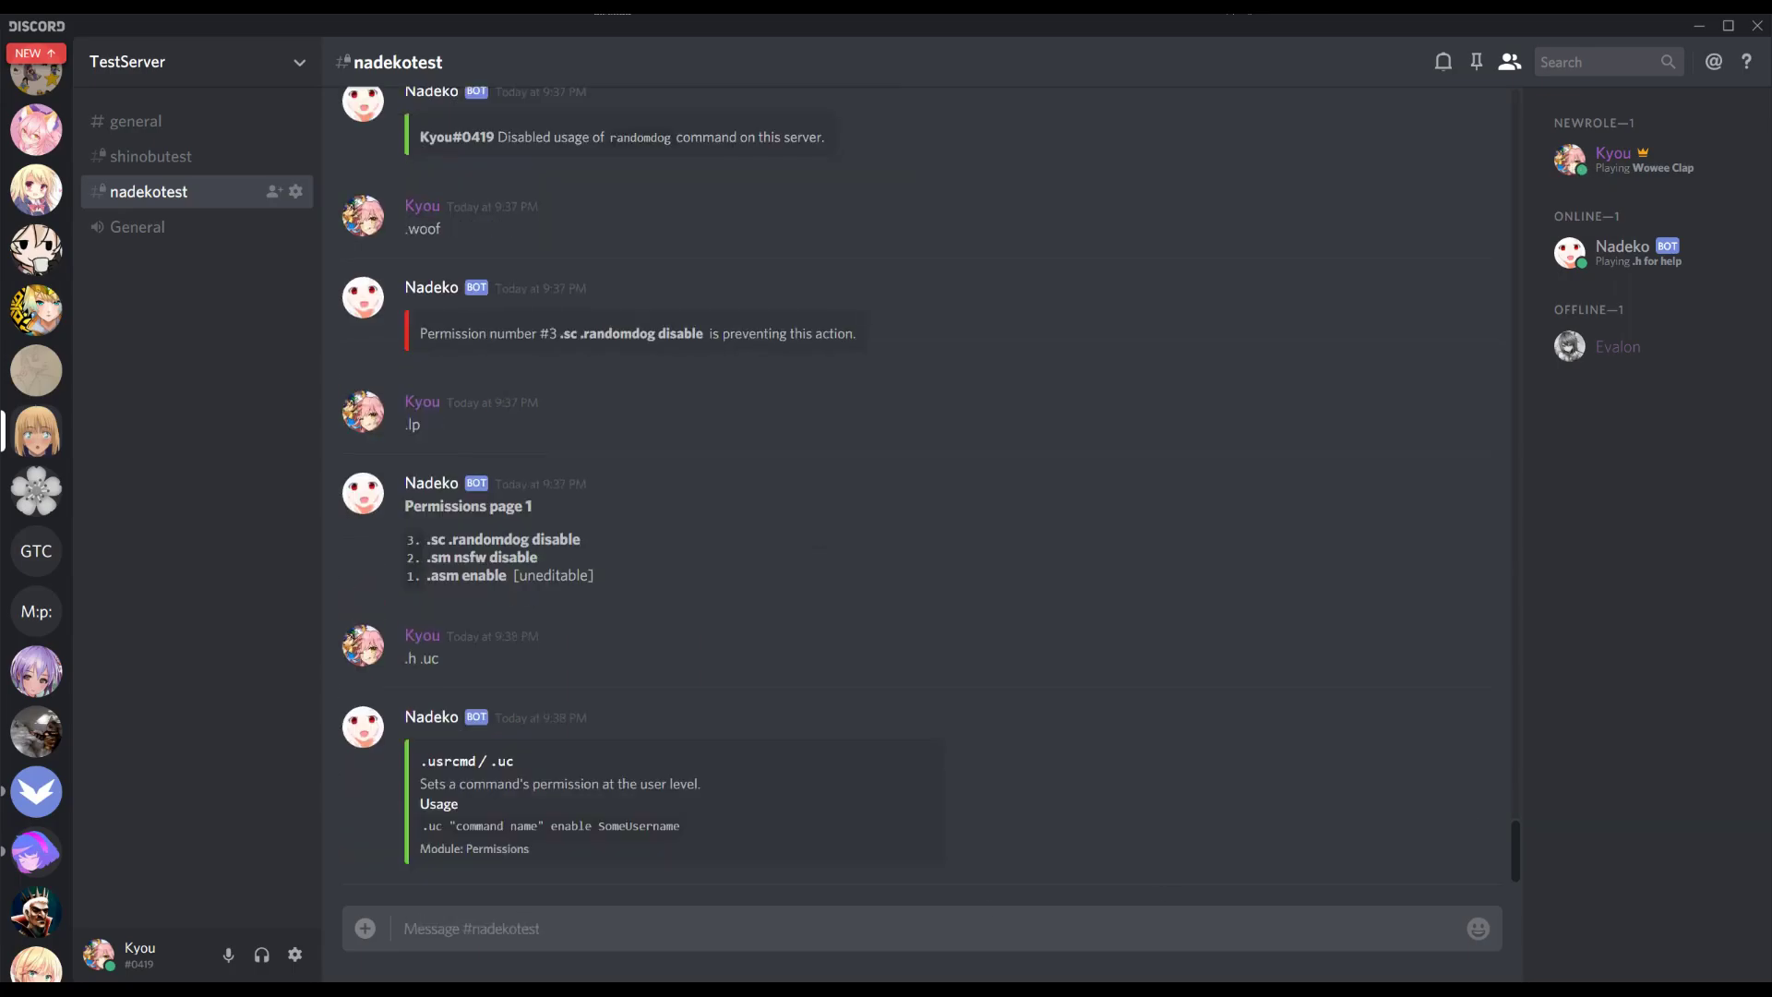
left_click_drag(539, 783, 733, 789)
- Enable the .woof command for your own account using .uc .woof enable with a mention of that user
left_click(657, 930)
type(".uc .woof enable @kyou")
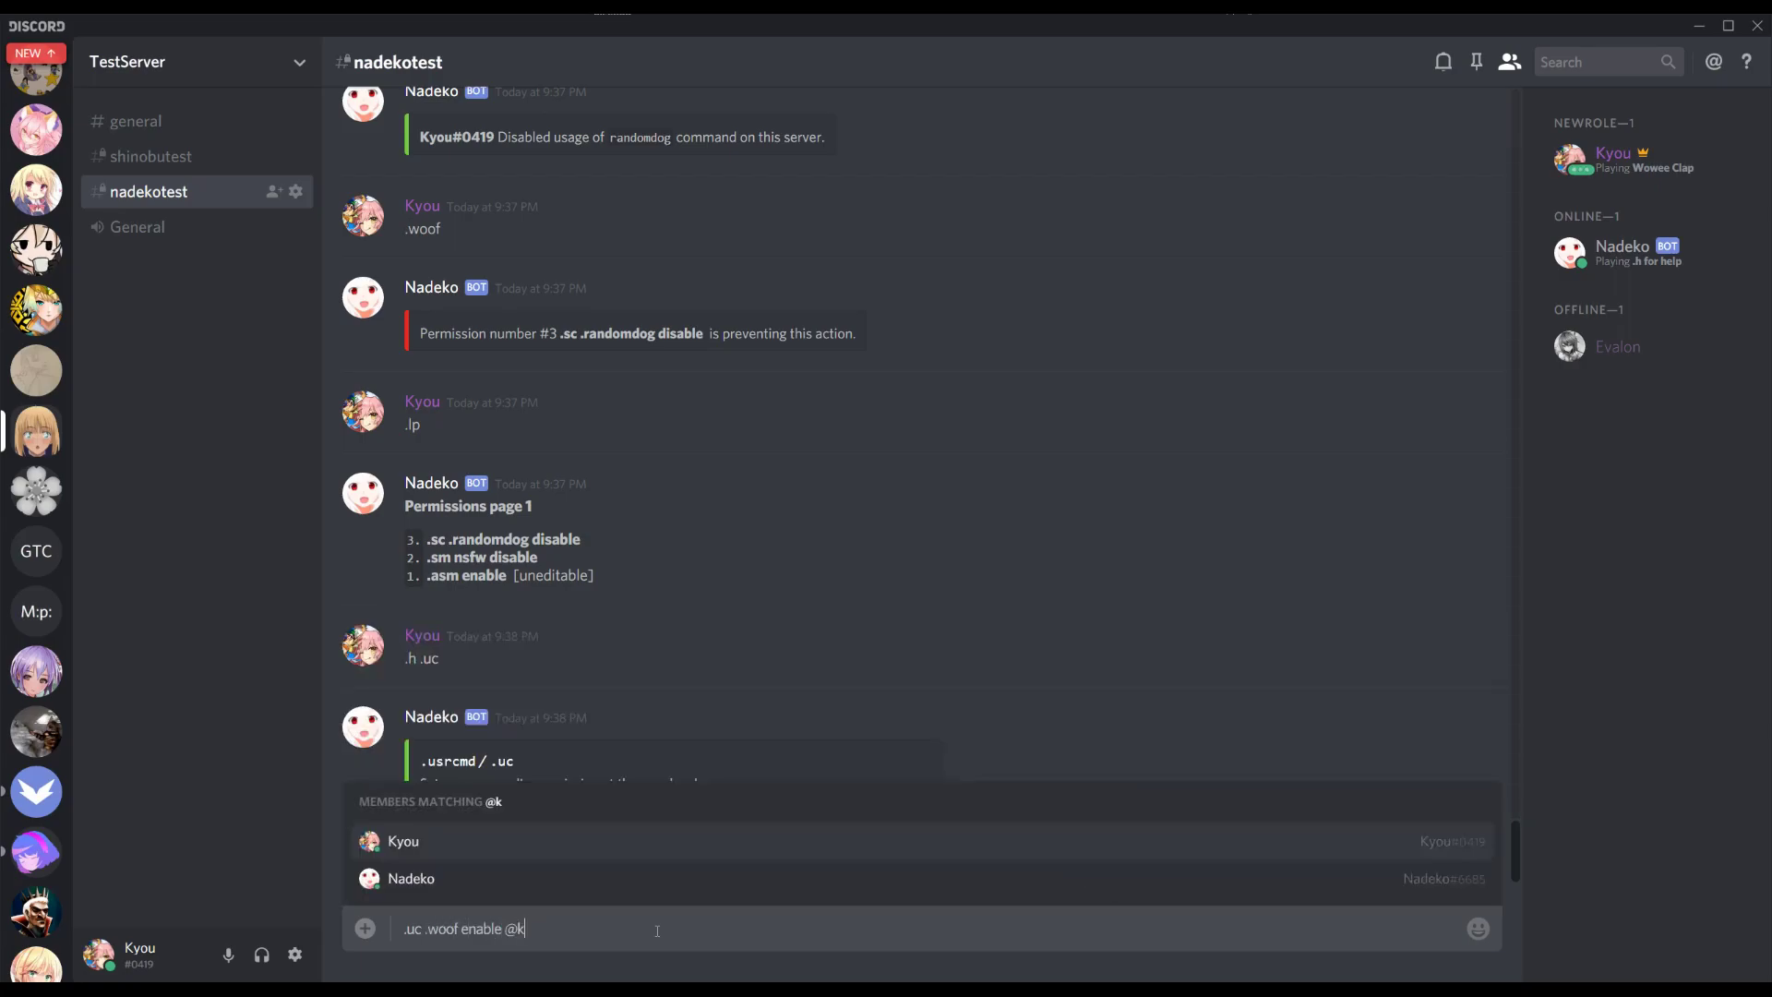
key("Tab")
key("Return")
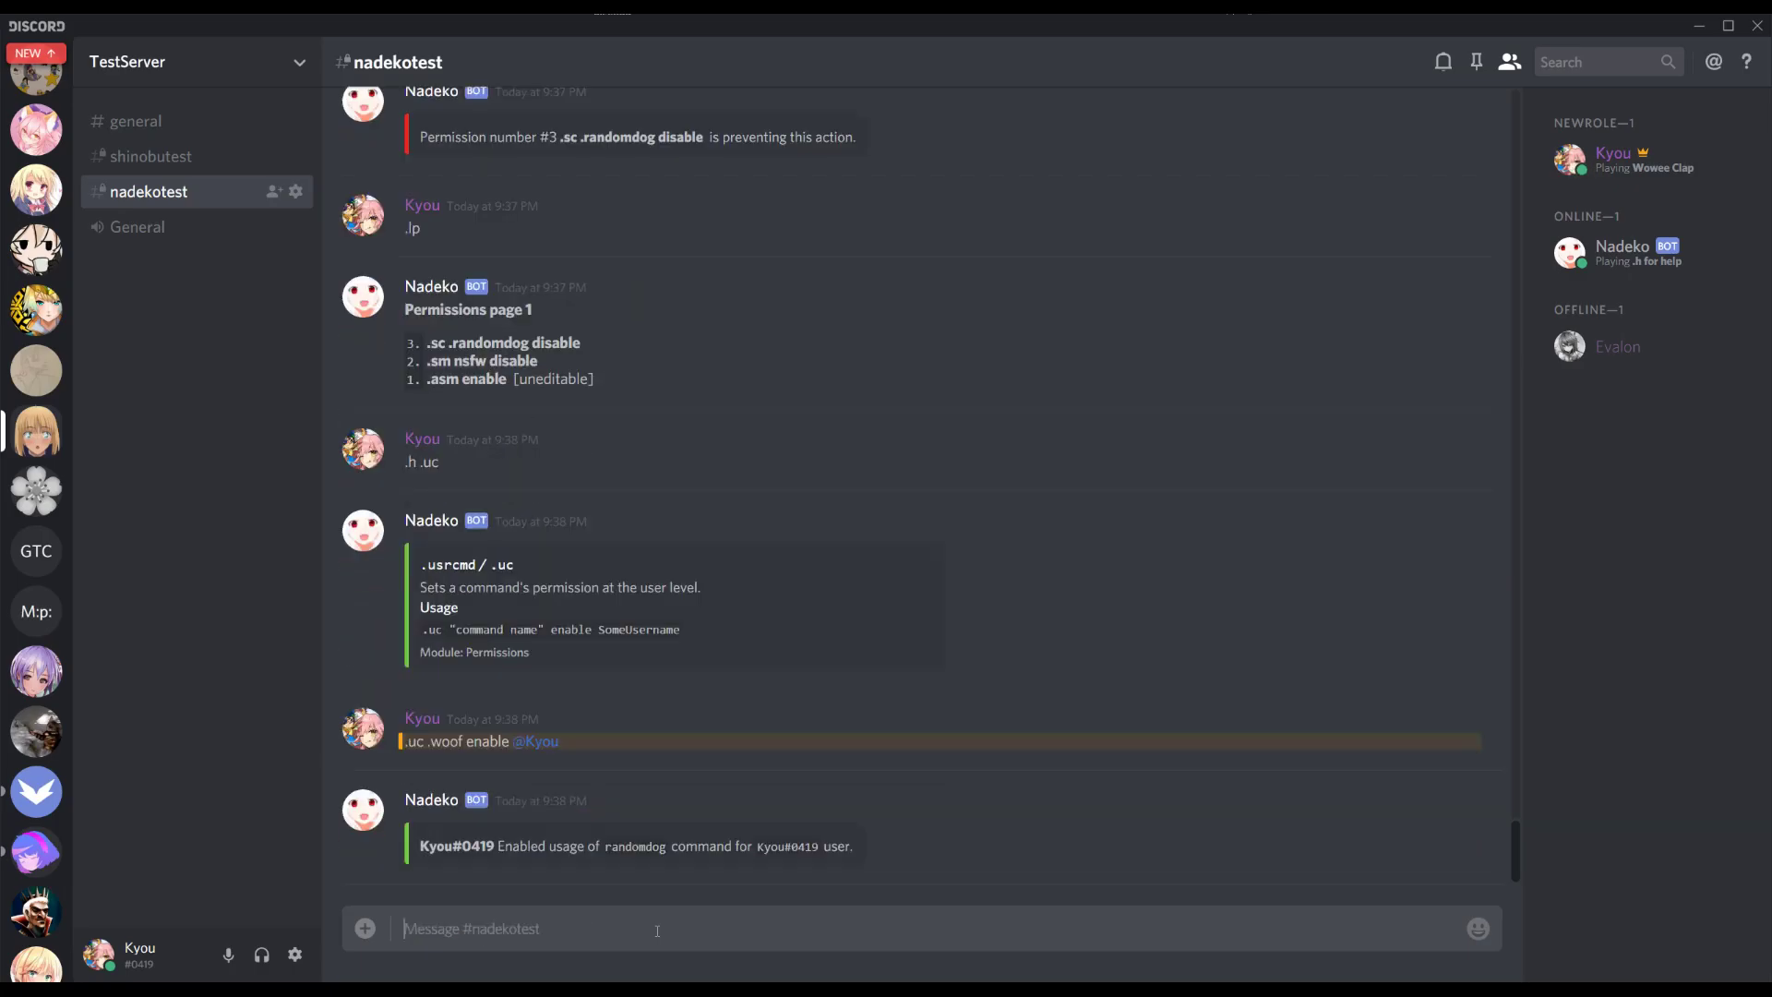
- List the permissions with .lp and compare the order of the user-level and server-level randomdog rules
type(".lp")
key("Return")
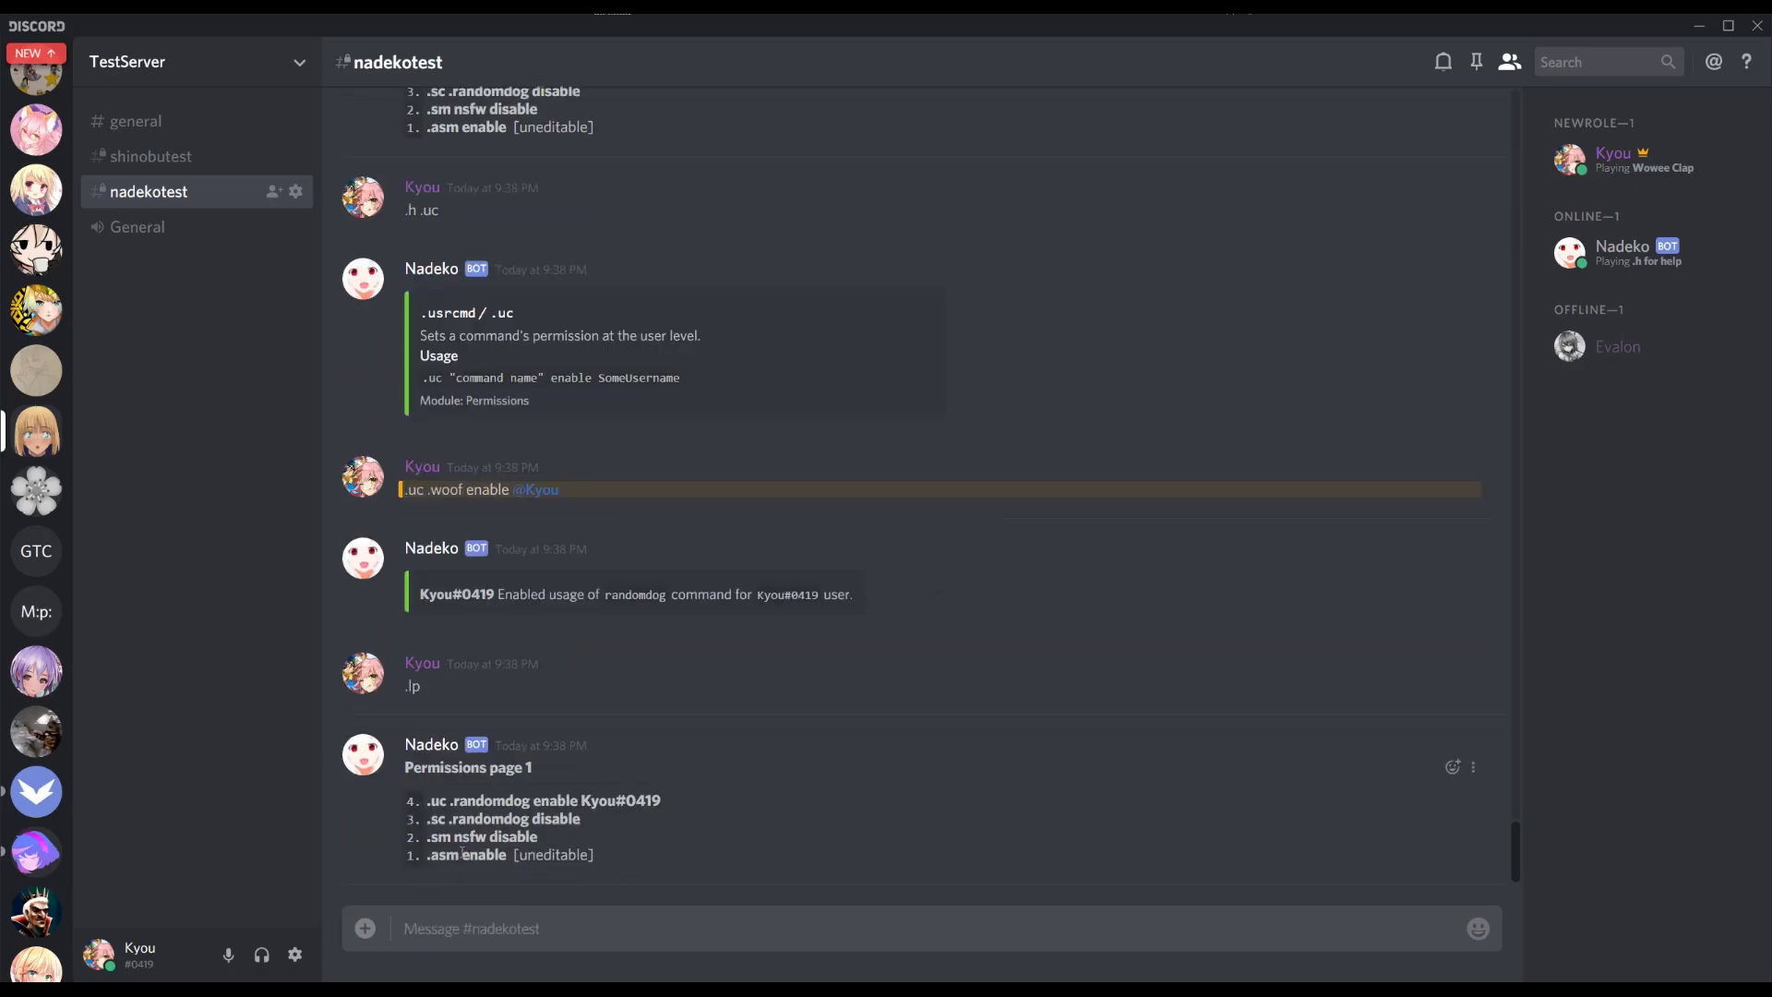
left_click_drag(429, 826, 593, 827)
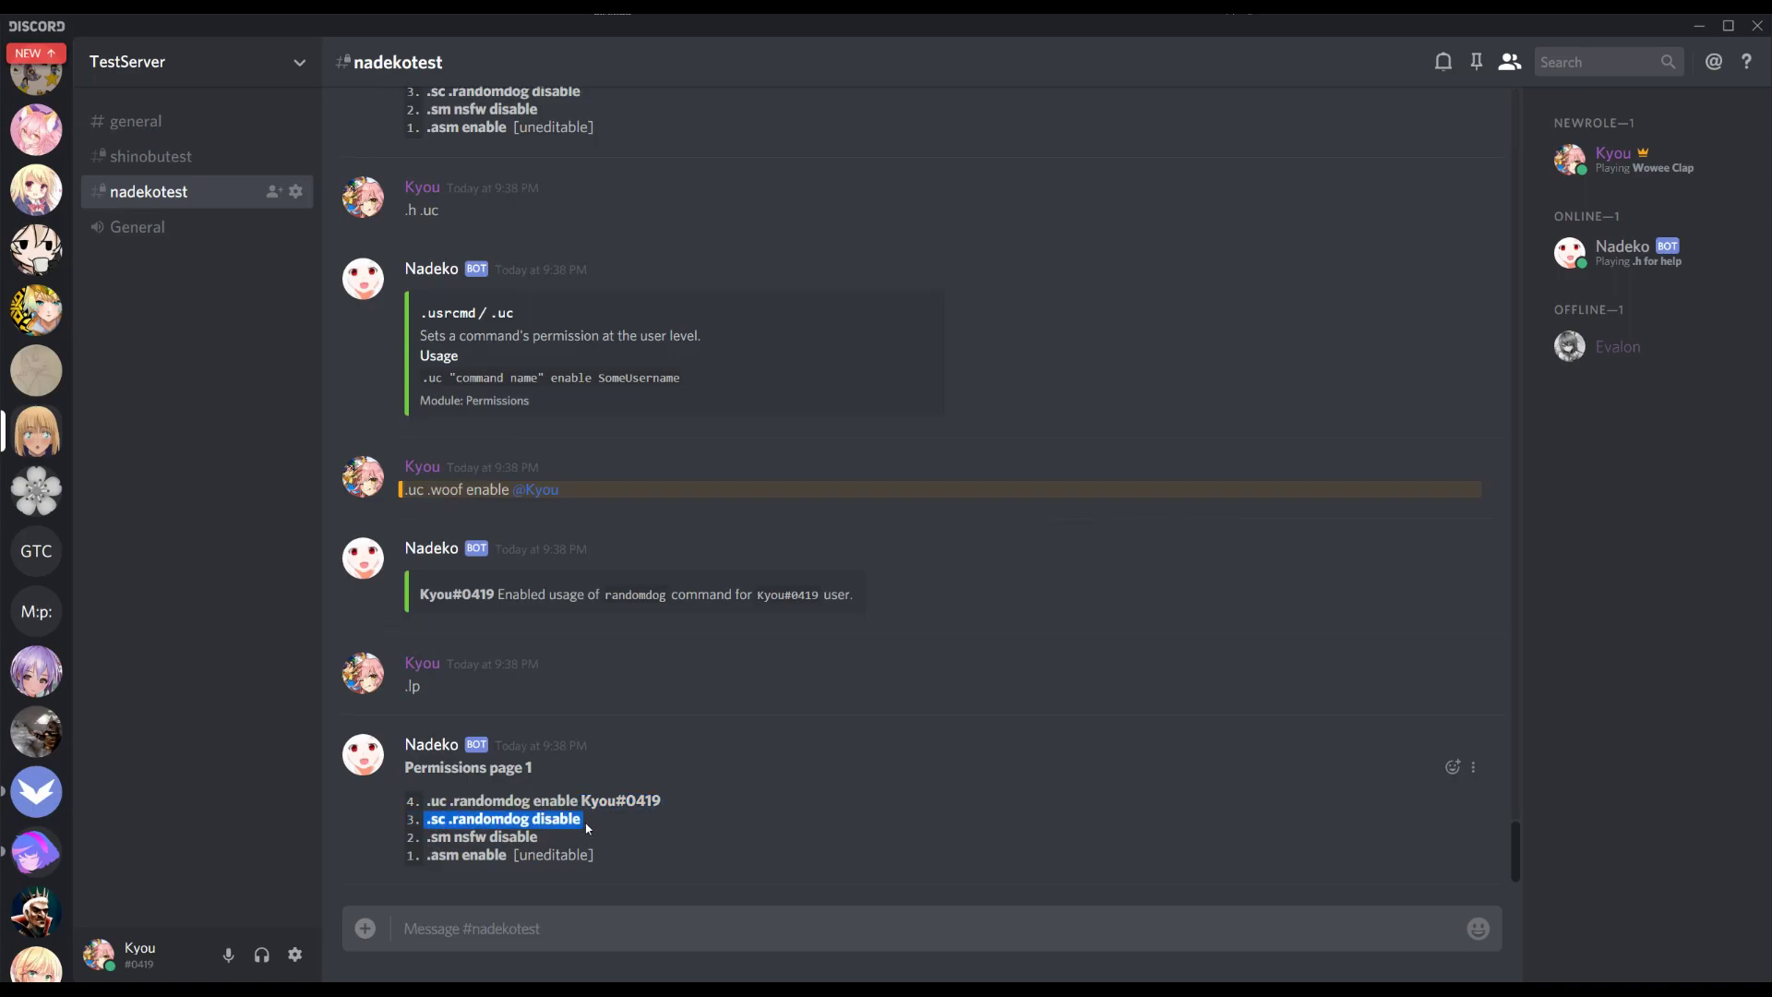
left_click(388, 837)
left_click_drag(422, 818, 623, 816)
left_click(449, 817)
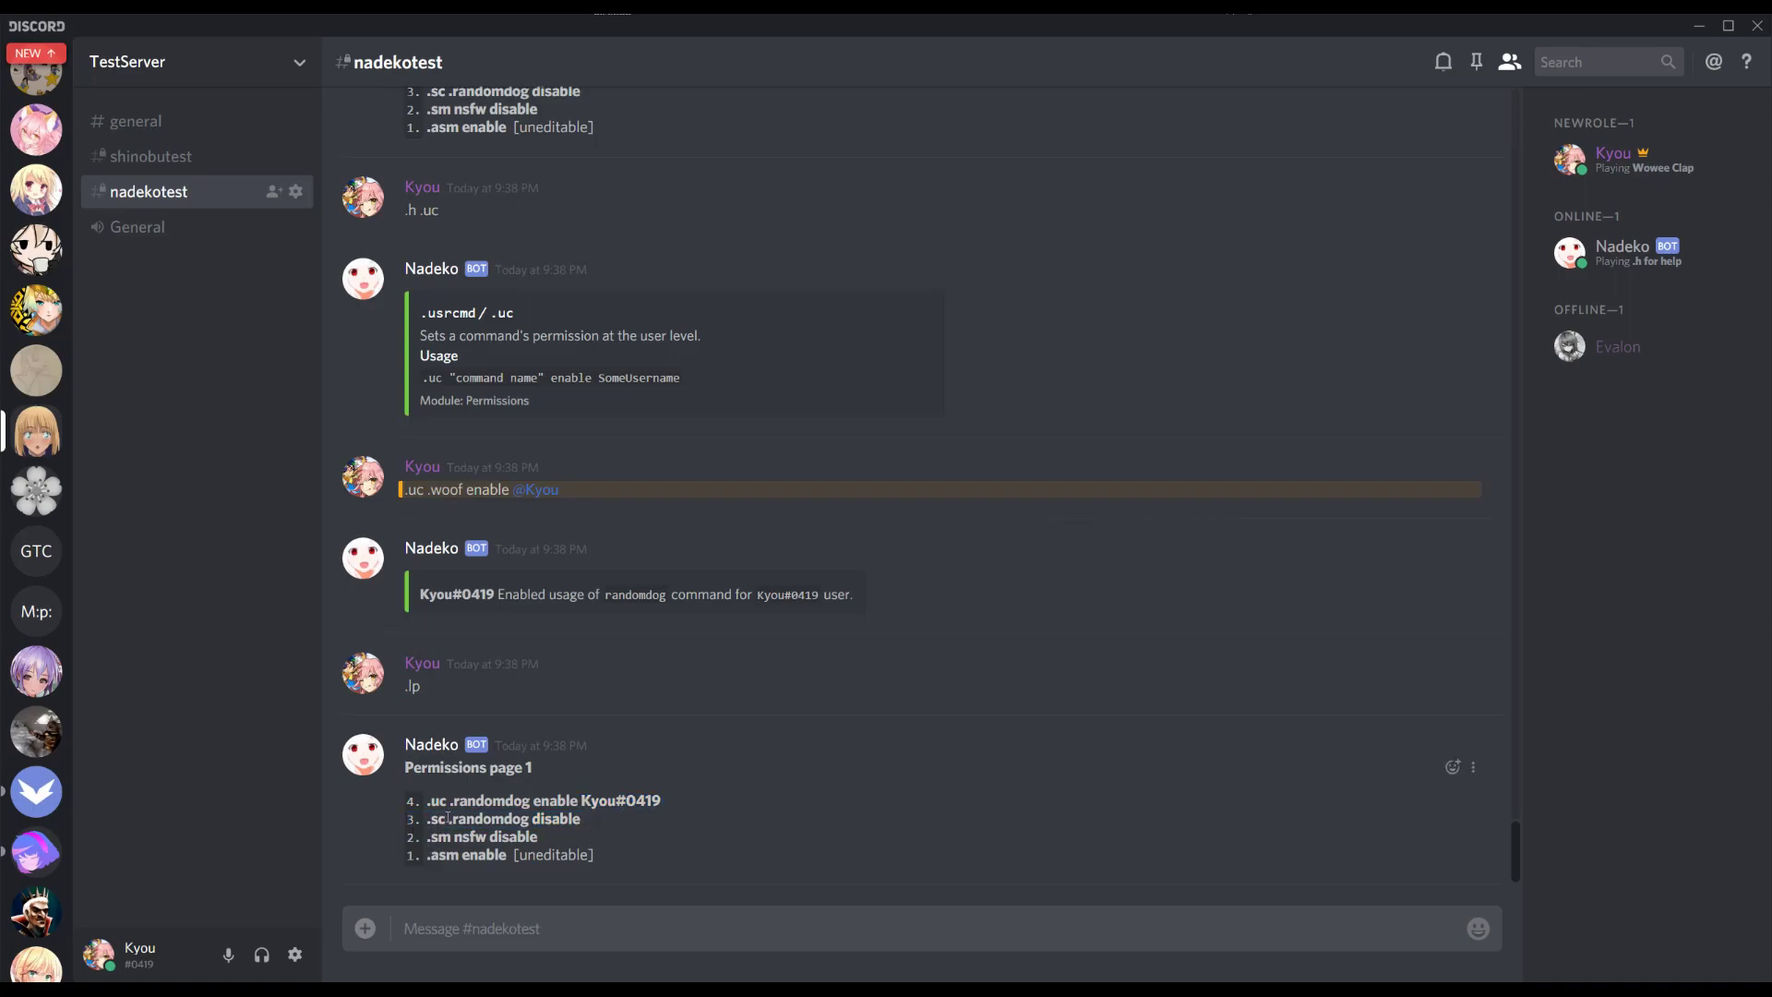
left_click_drag(425, 800, 680, 799)
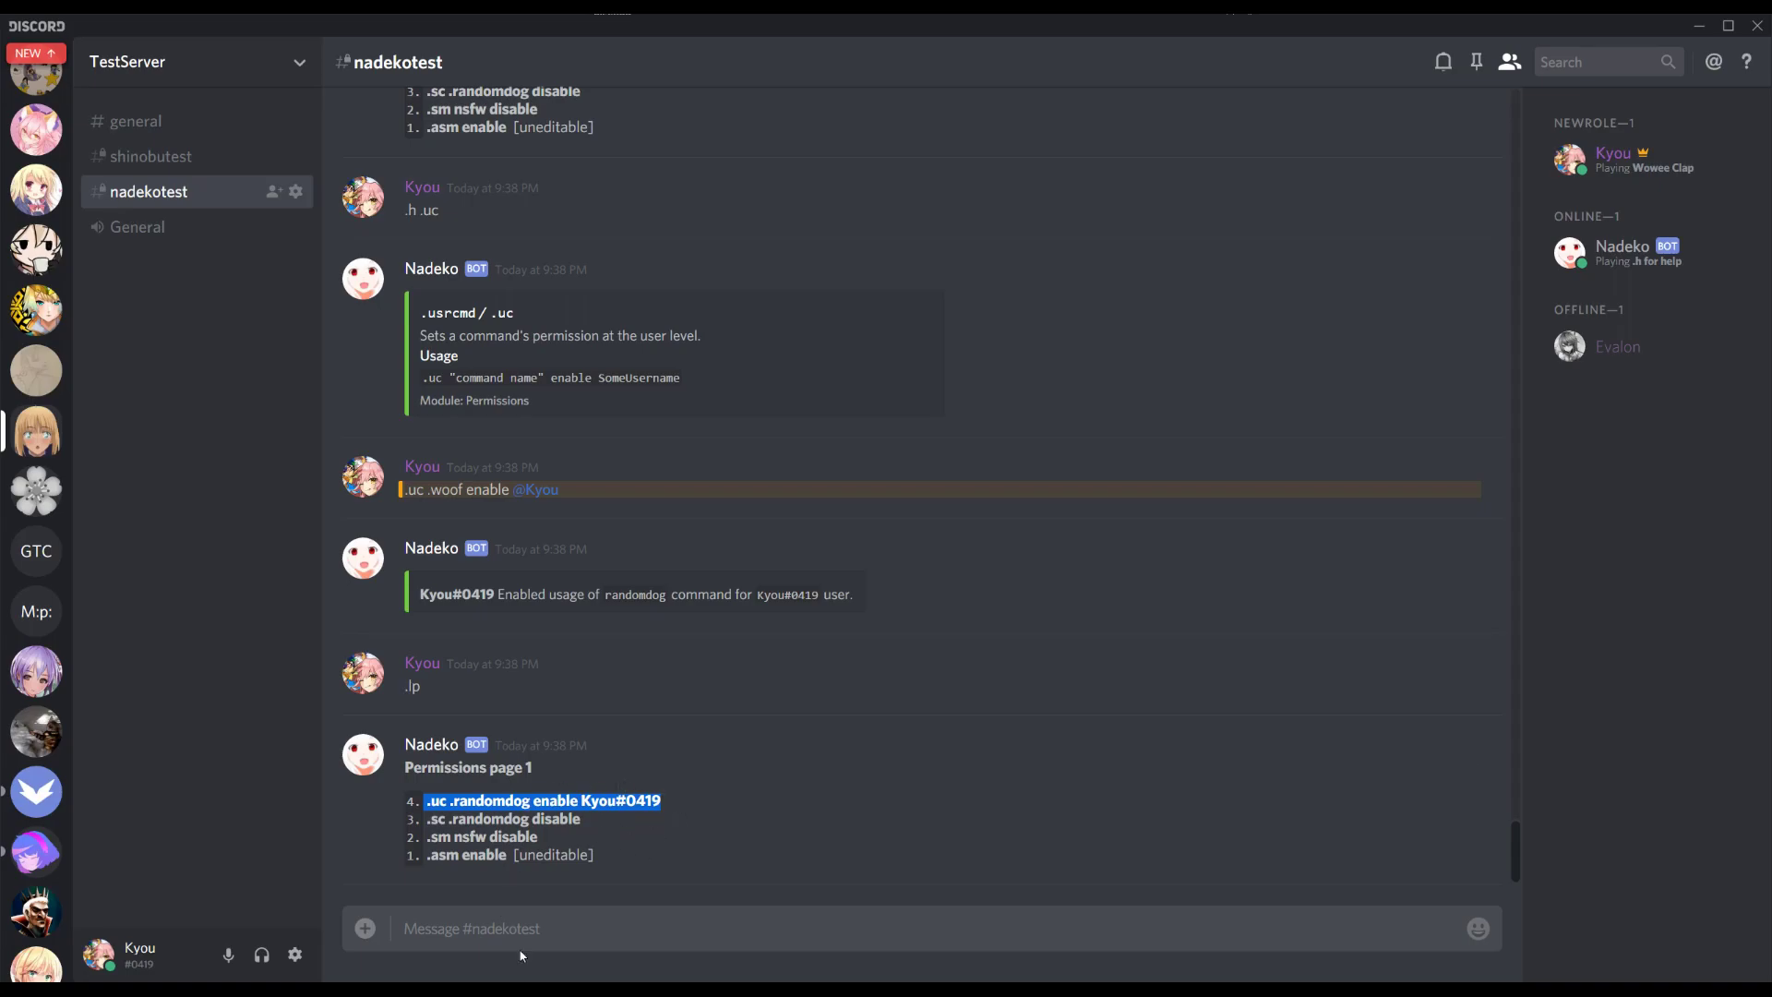
left_click(437, 877)
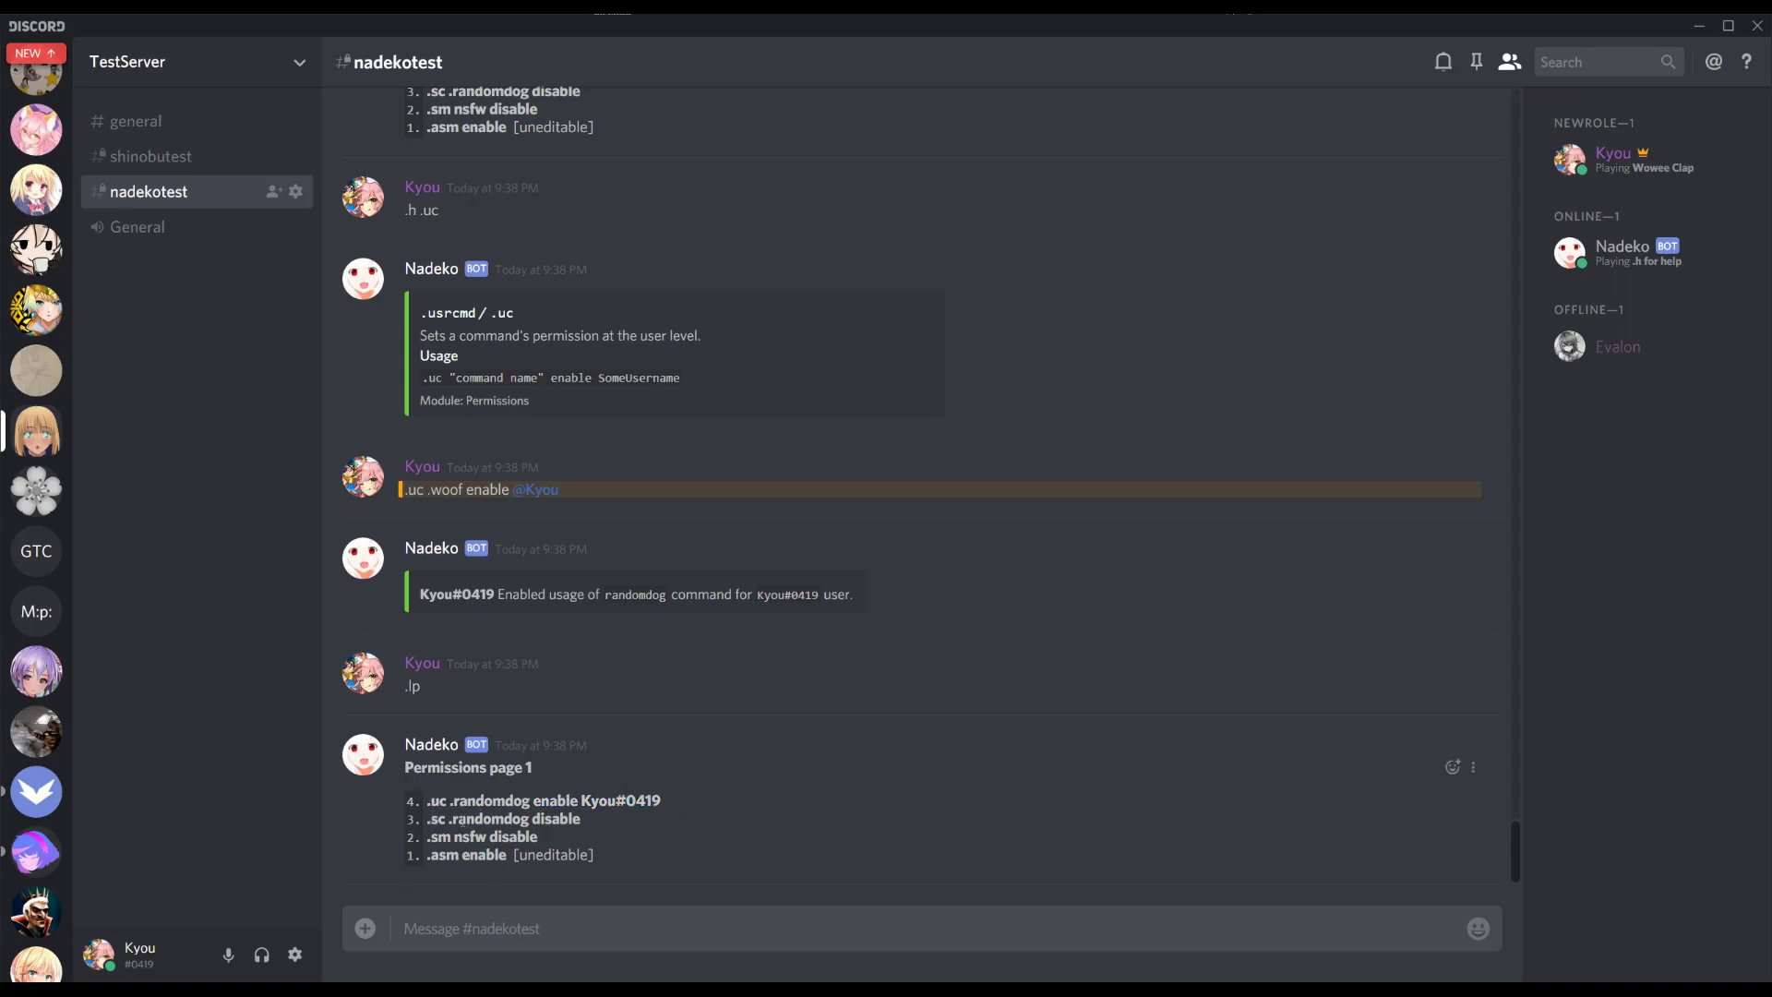
left_click_drag(413, 800, 663, 801)
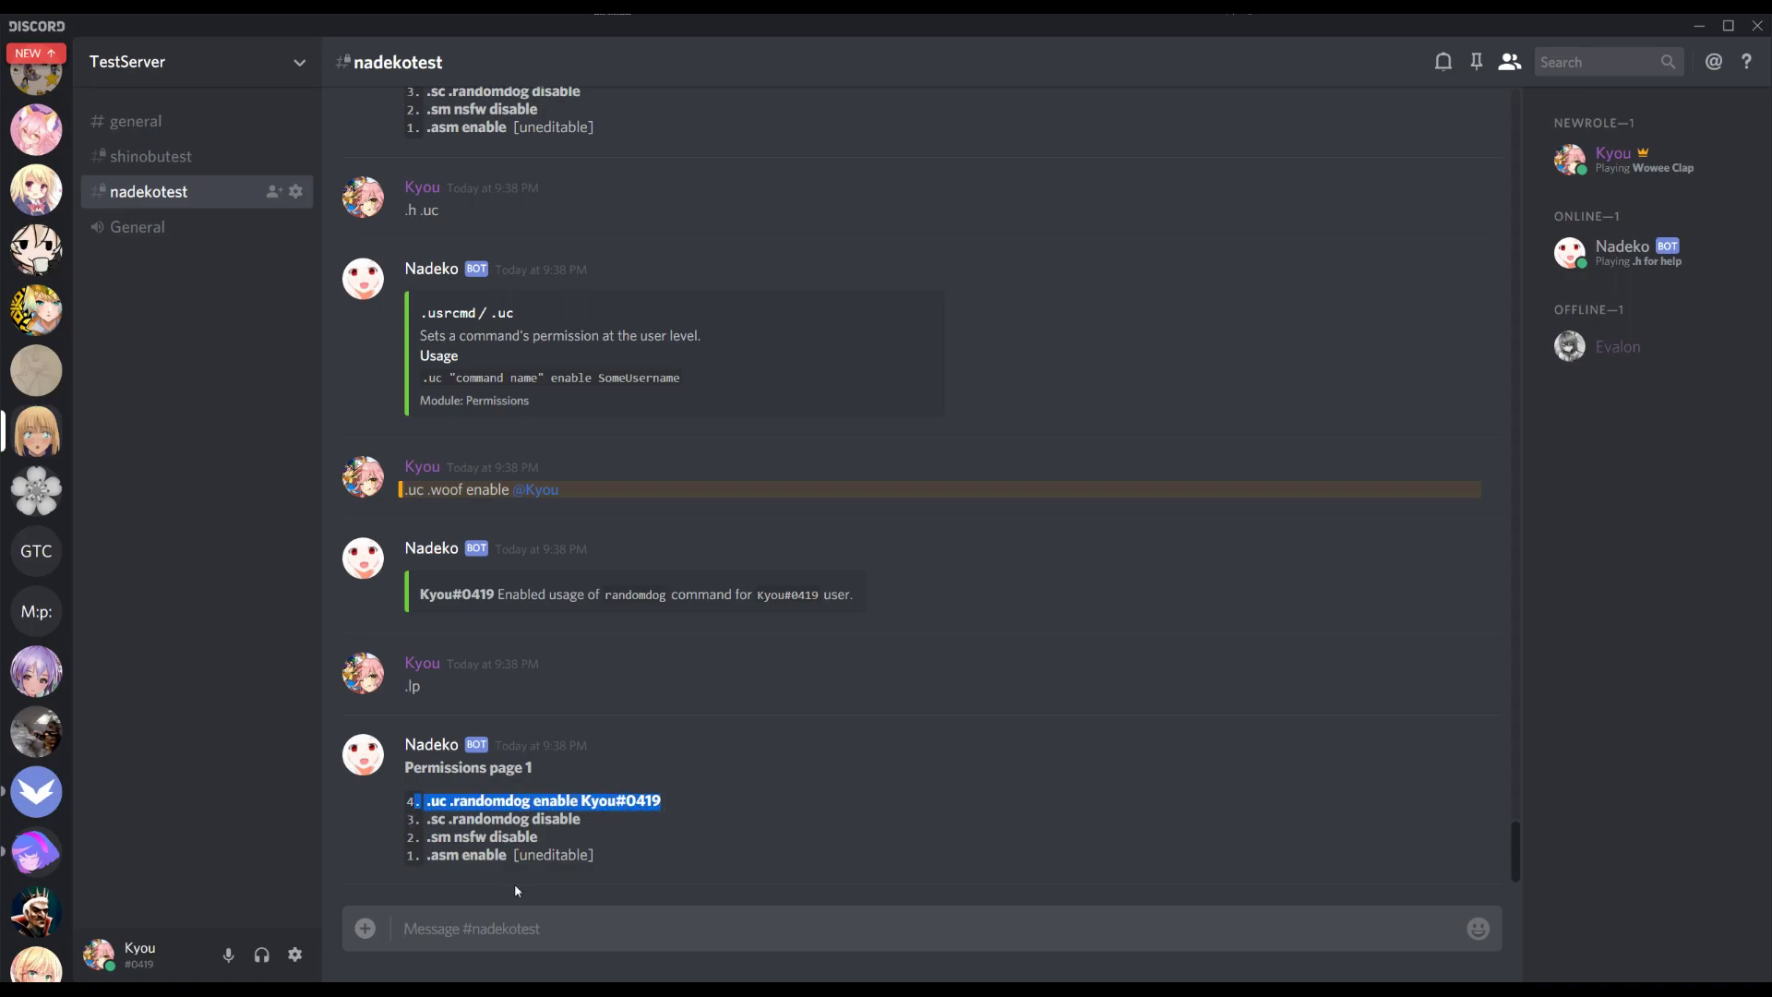
left_click(455, 829)
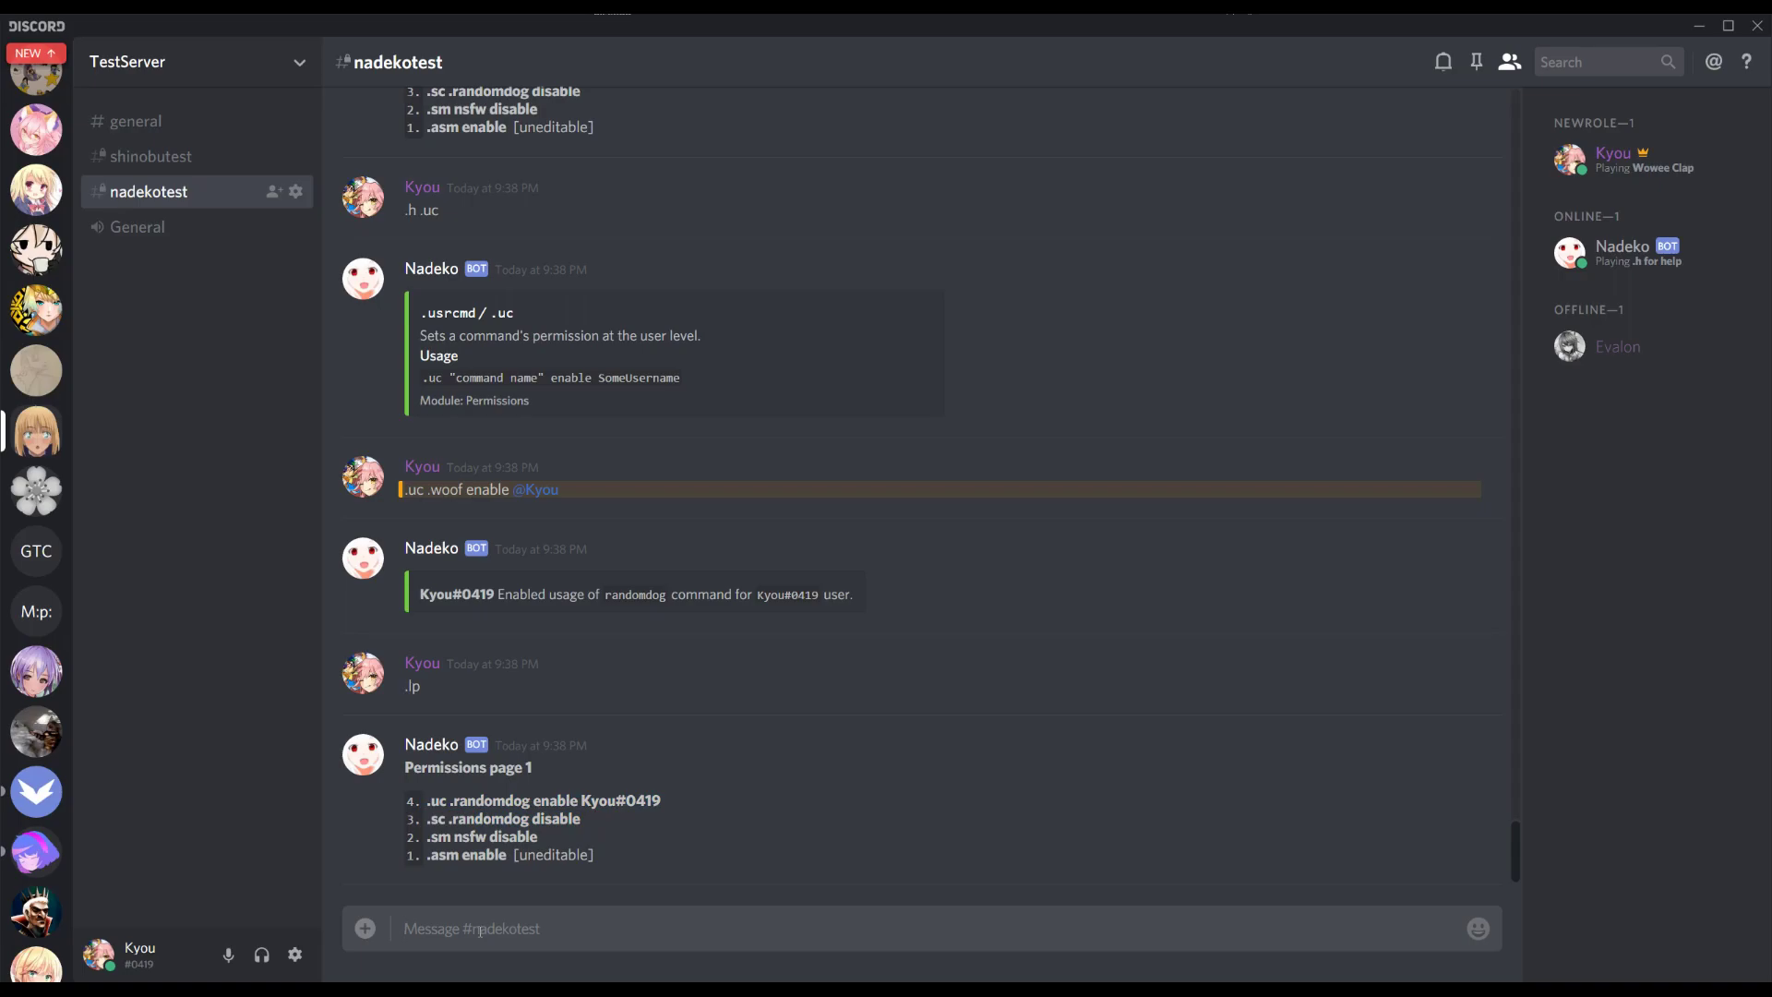
- Test the user-level exception by sending .woof and review rules 4 and 3 in the permissions list
type(".woof")
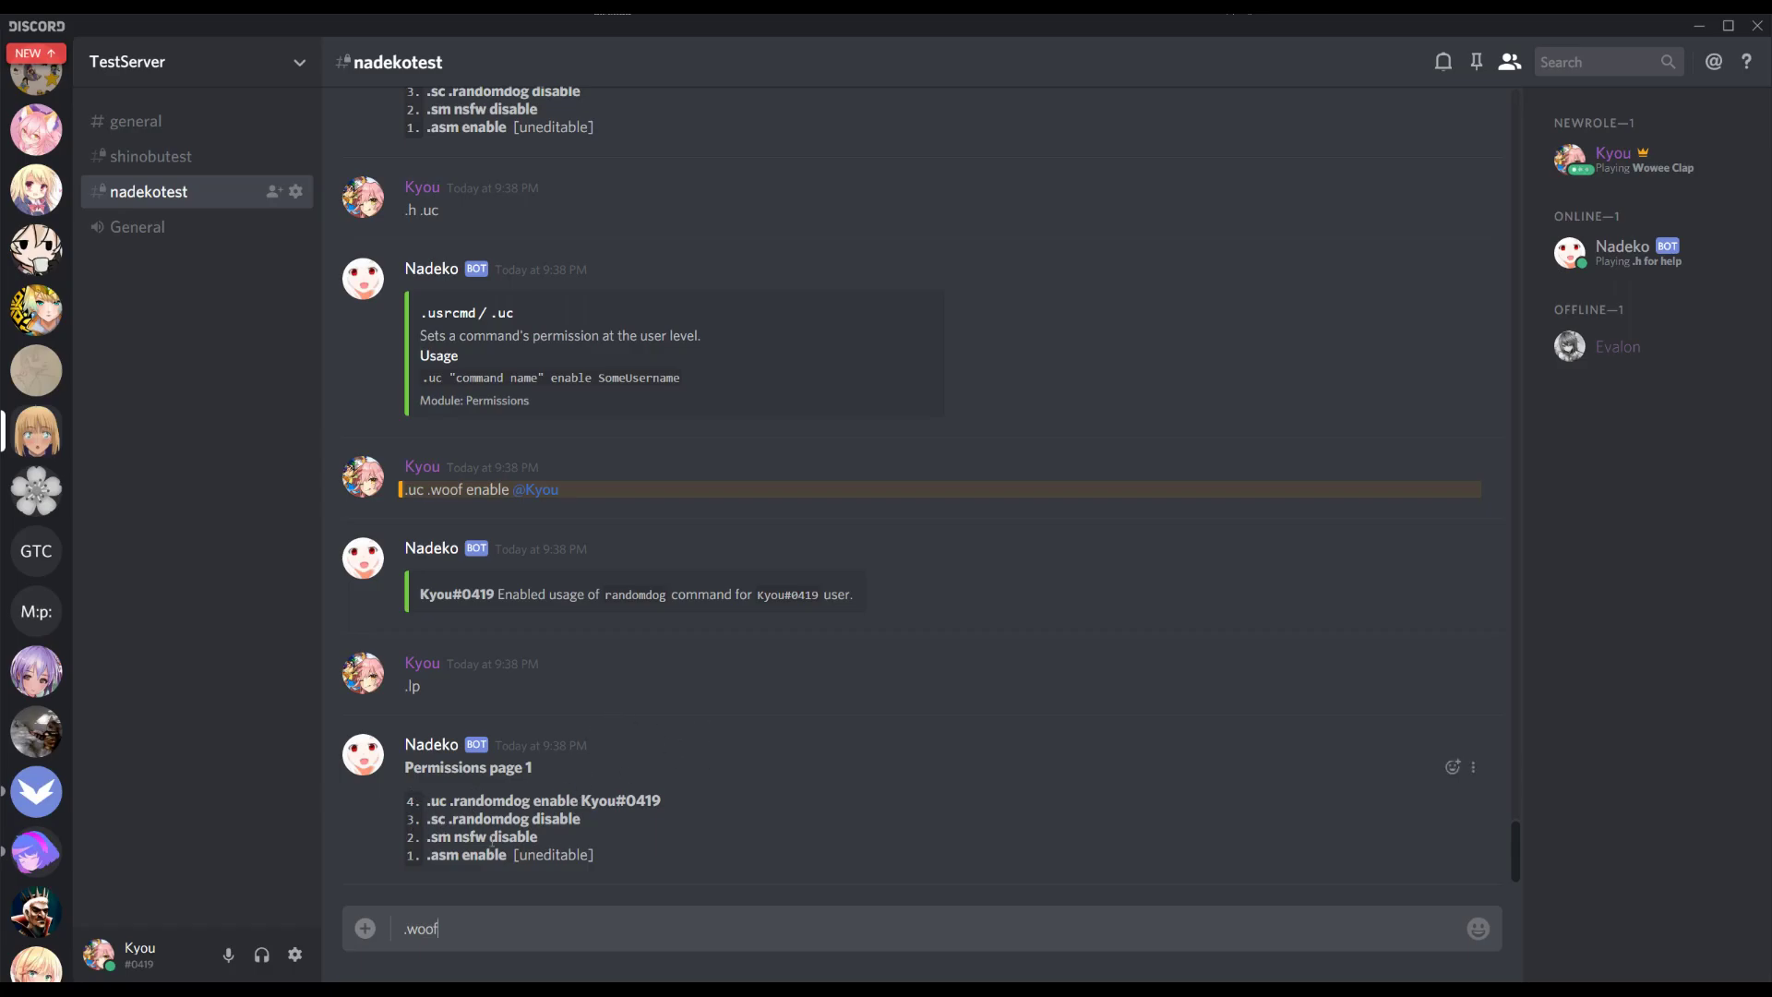
key("Return")
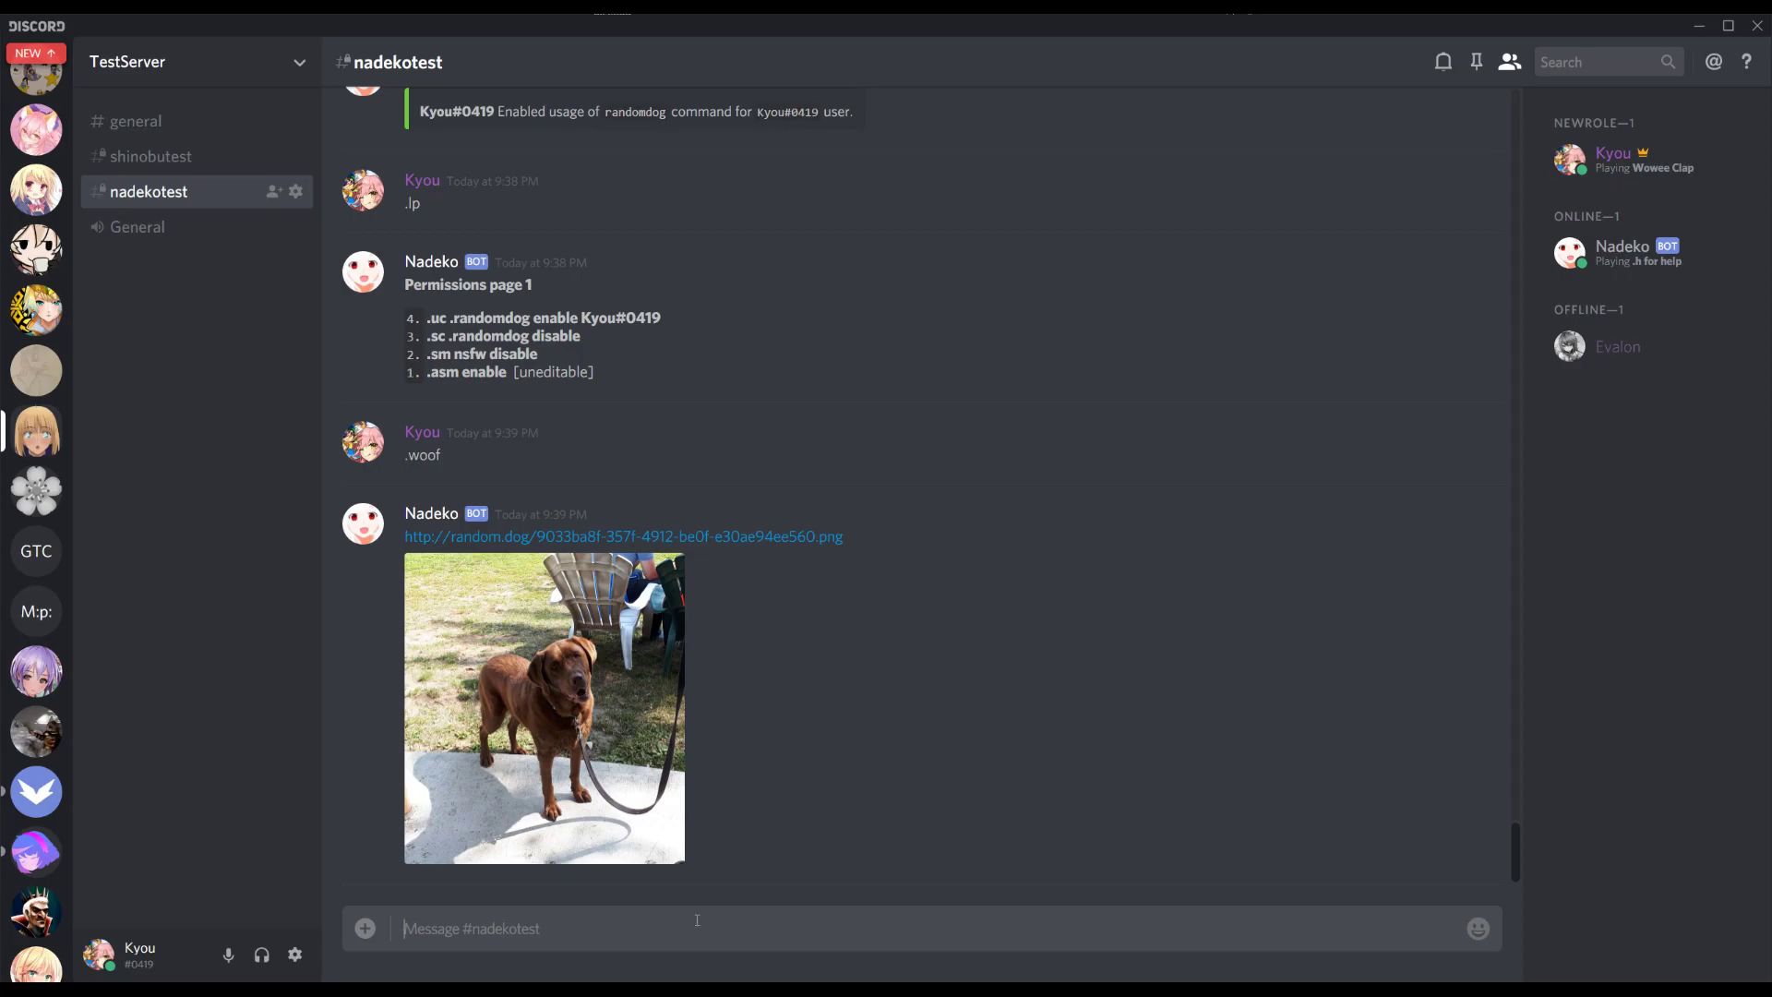
scroll(494, 684, "up", 3)
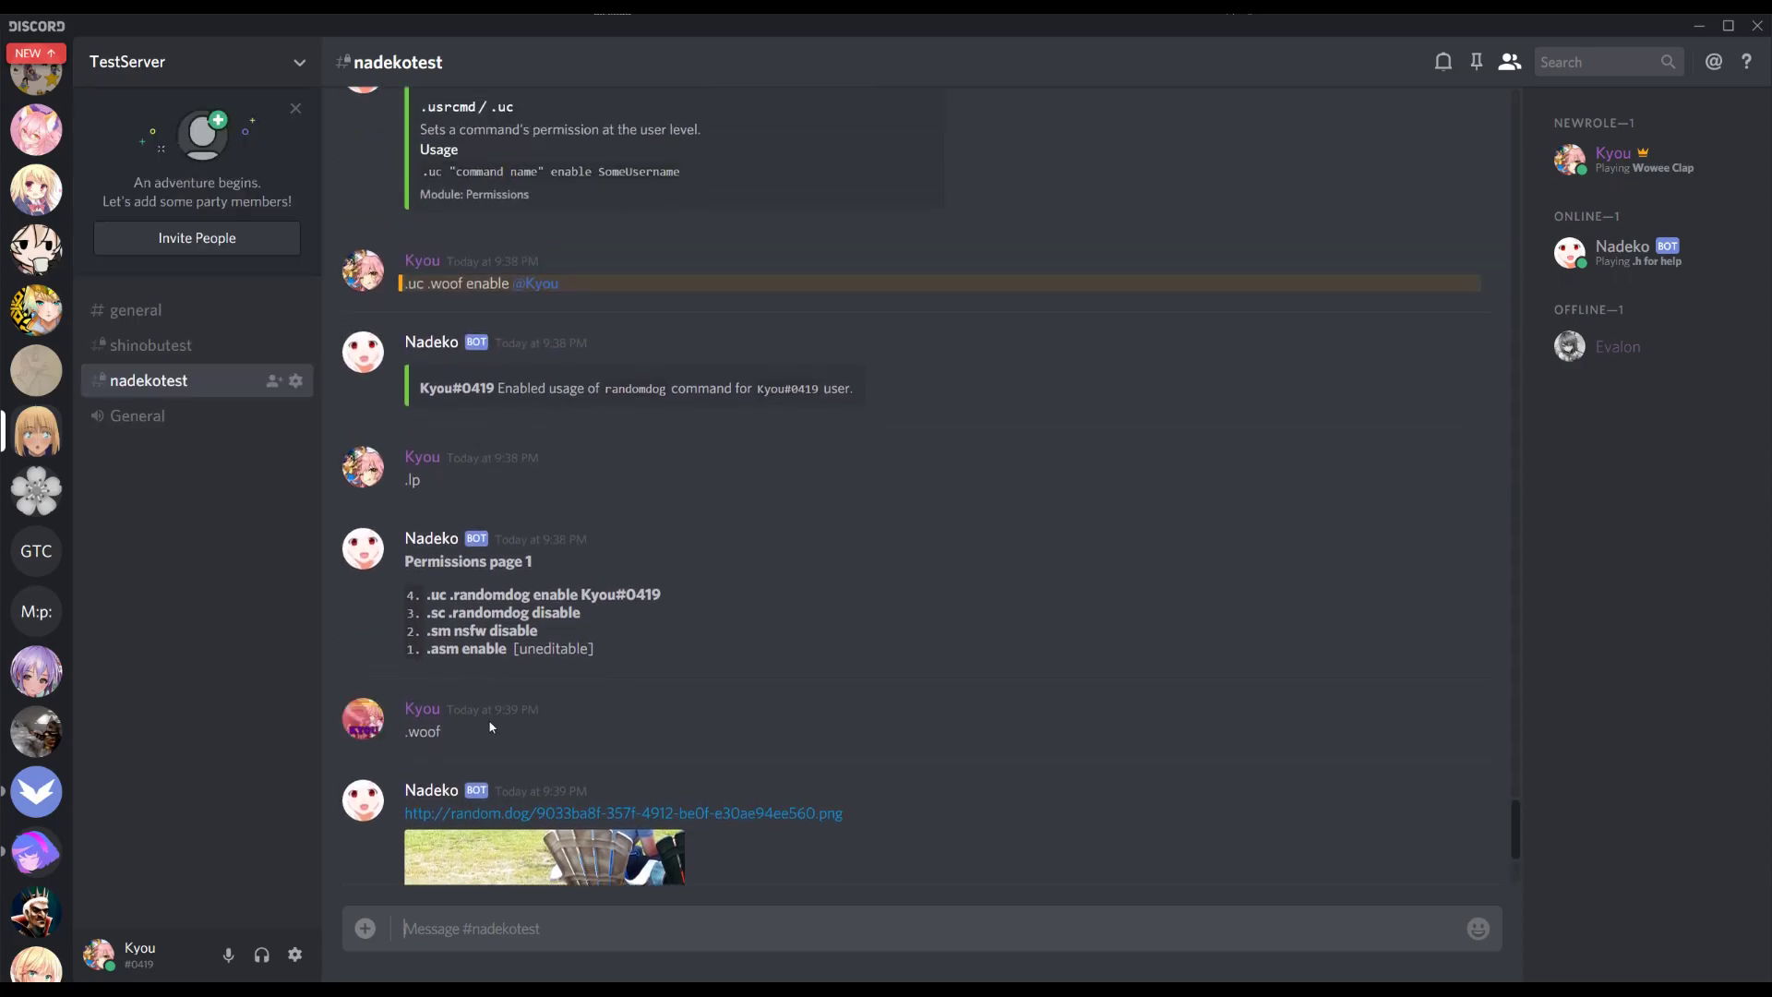
left_click_drag(407, 593, 513, 617)
left_click(513, 616)
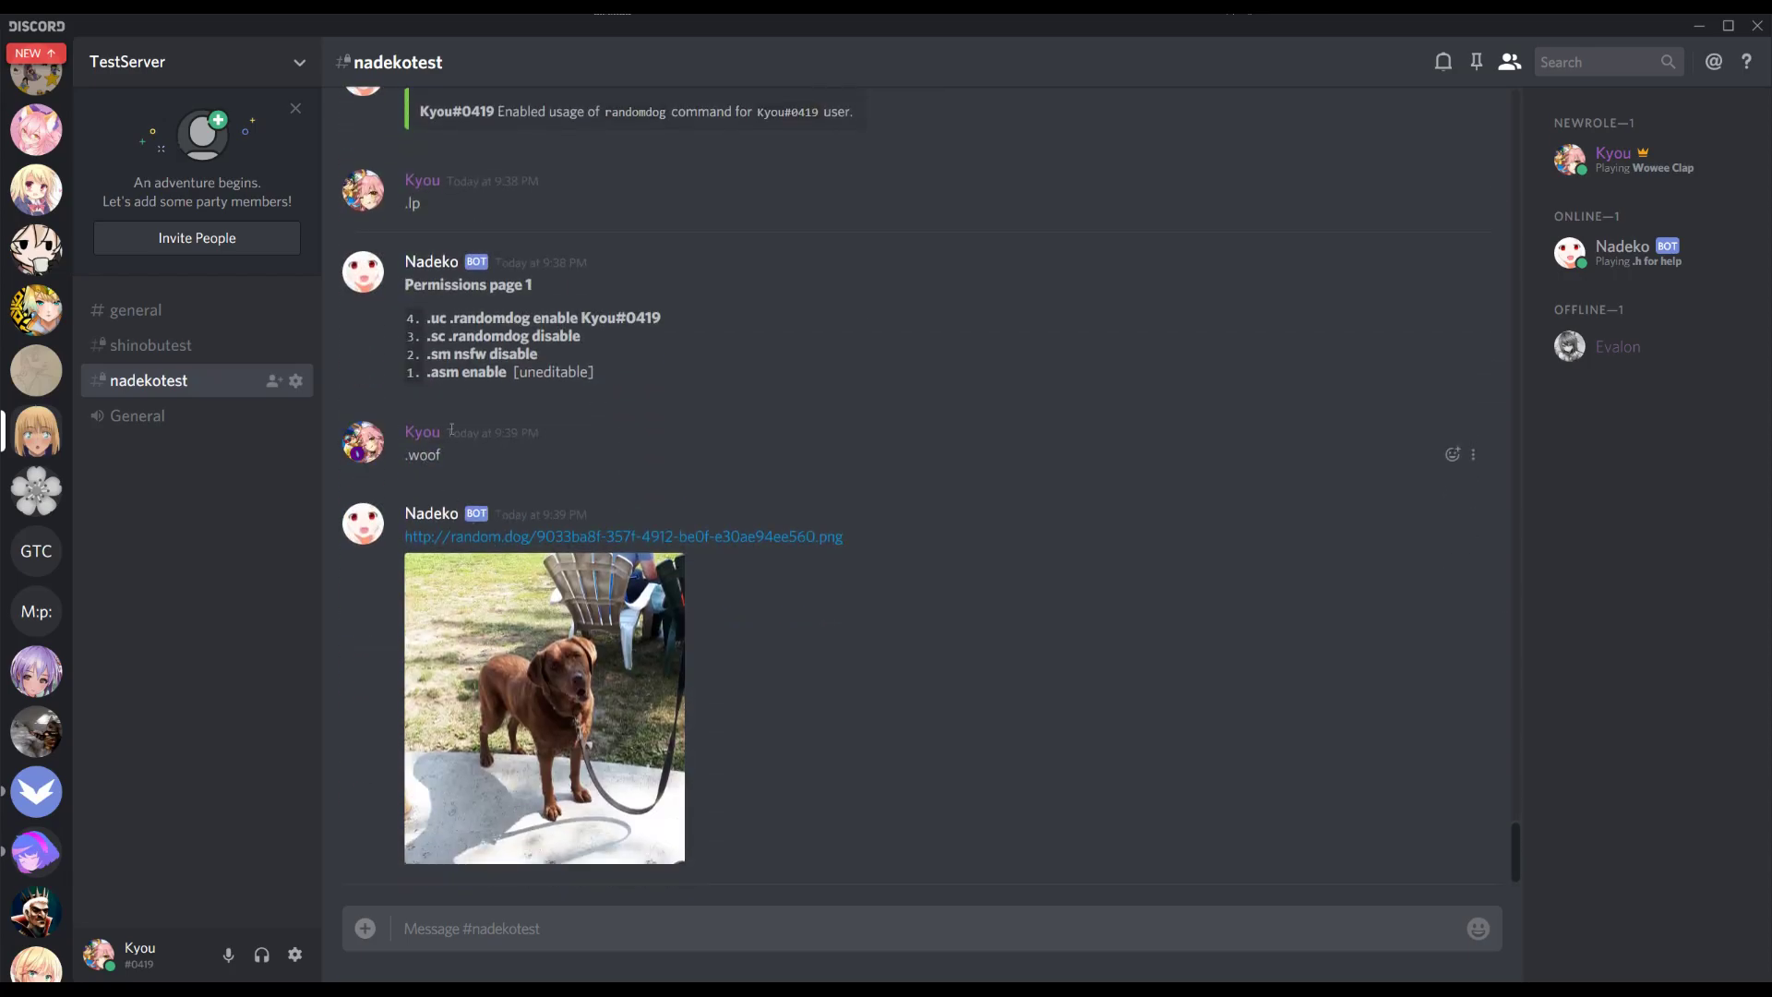
left_click_drag(407, 325, 671, 317)
left_click_drag(423, 337, 606, 343)
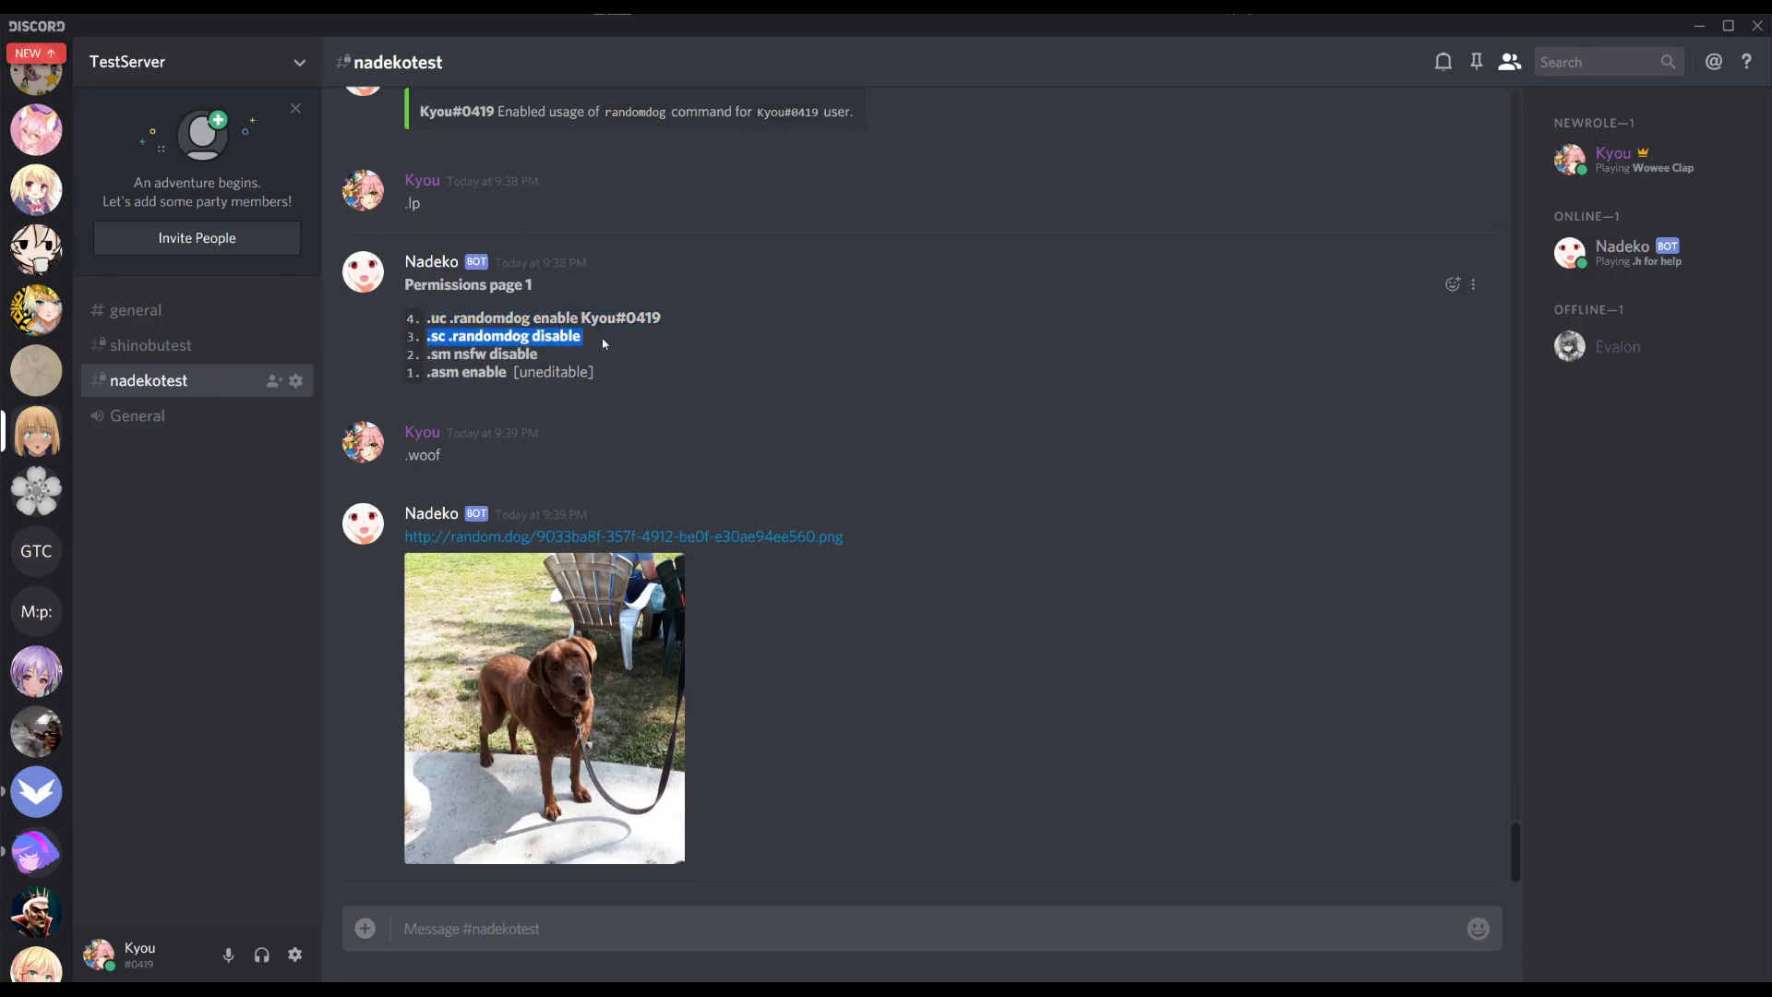
- Look up the .mp command with .h .mp and move permission 3 to position 4 with .mp 3 4
left_click(602, 921)
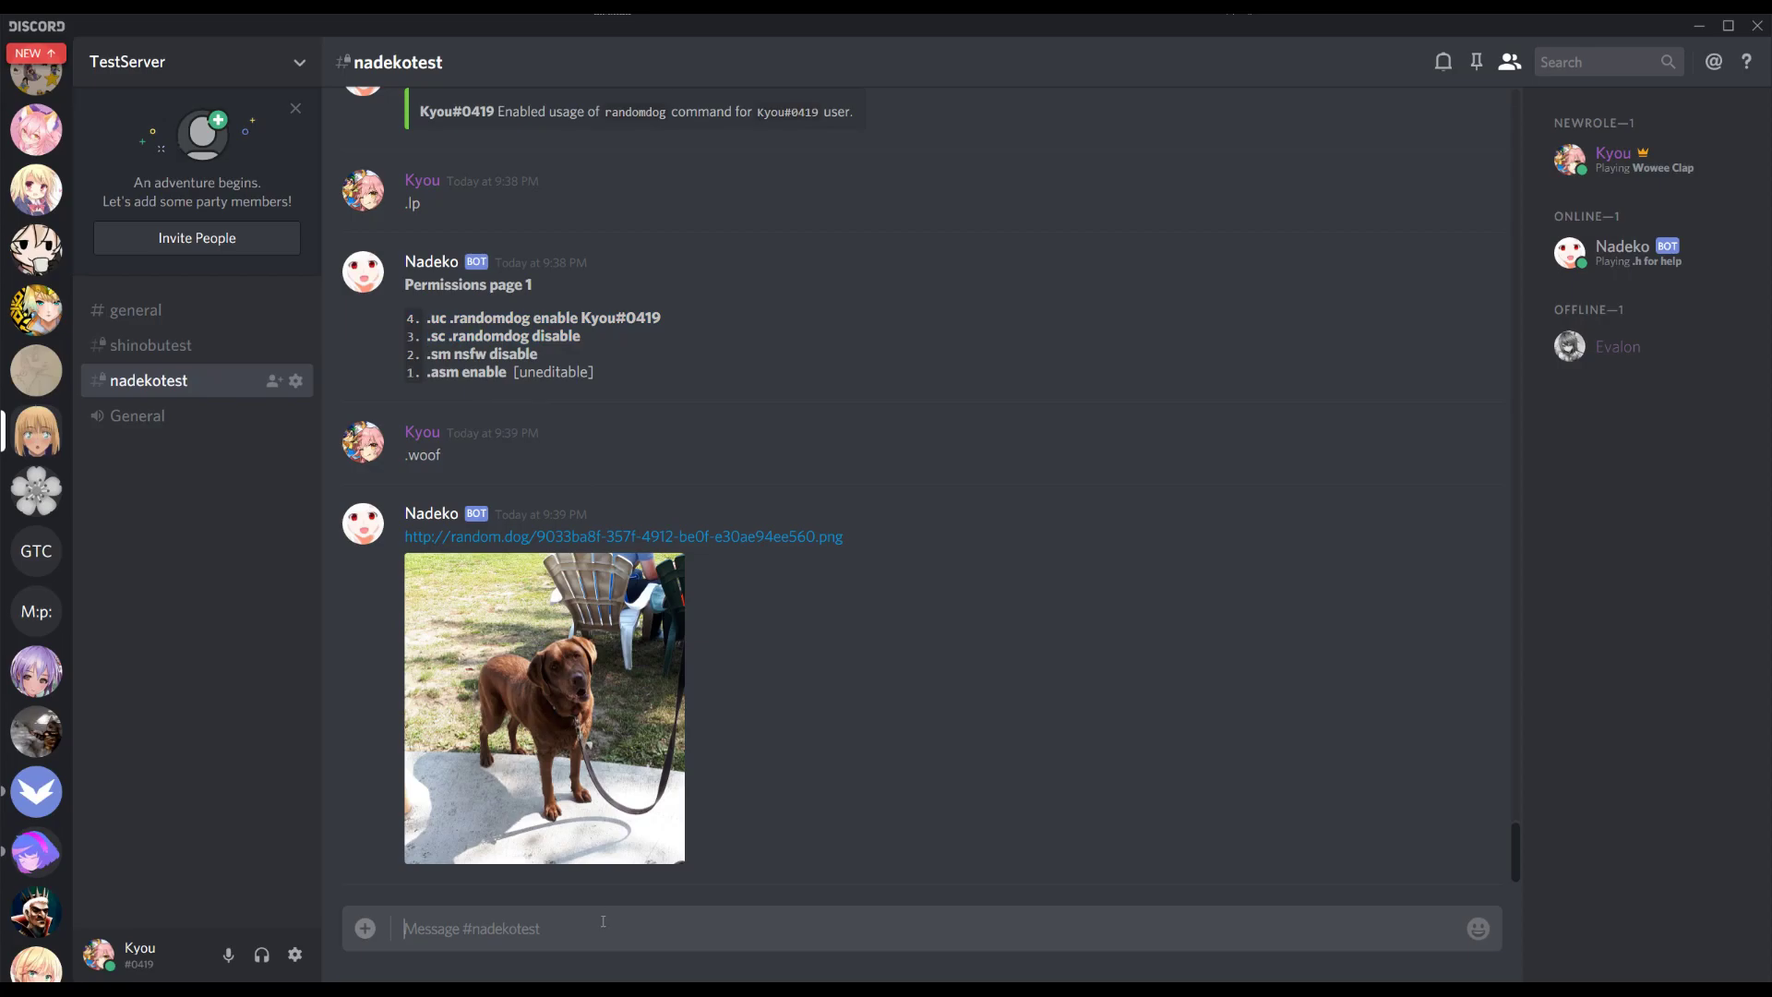
type(".h .mp")
key("Return")
type(".mp")
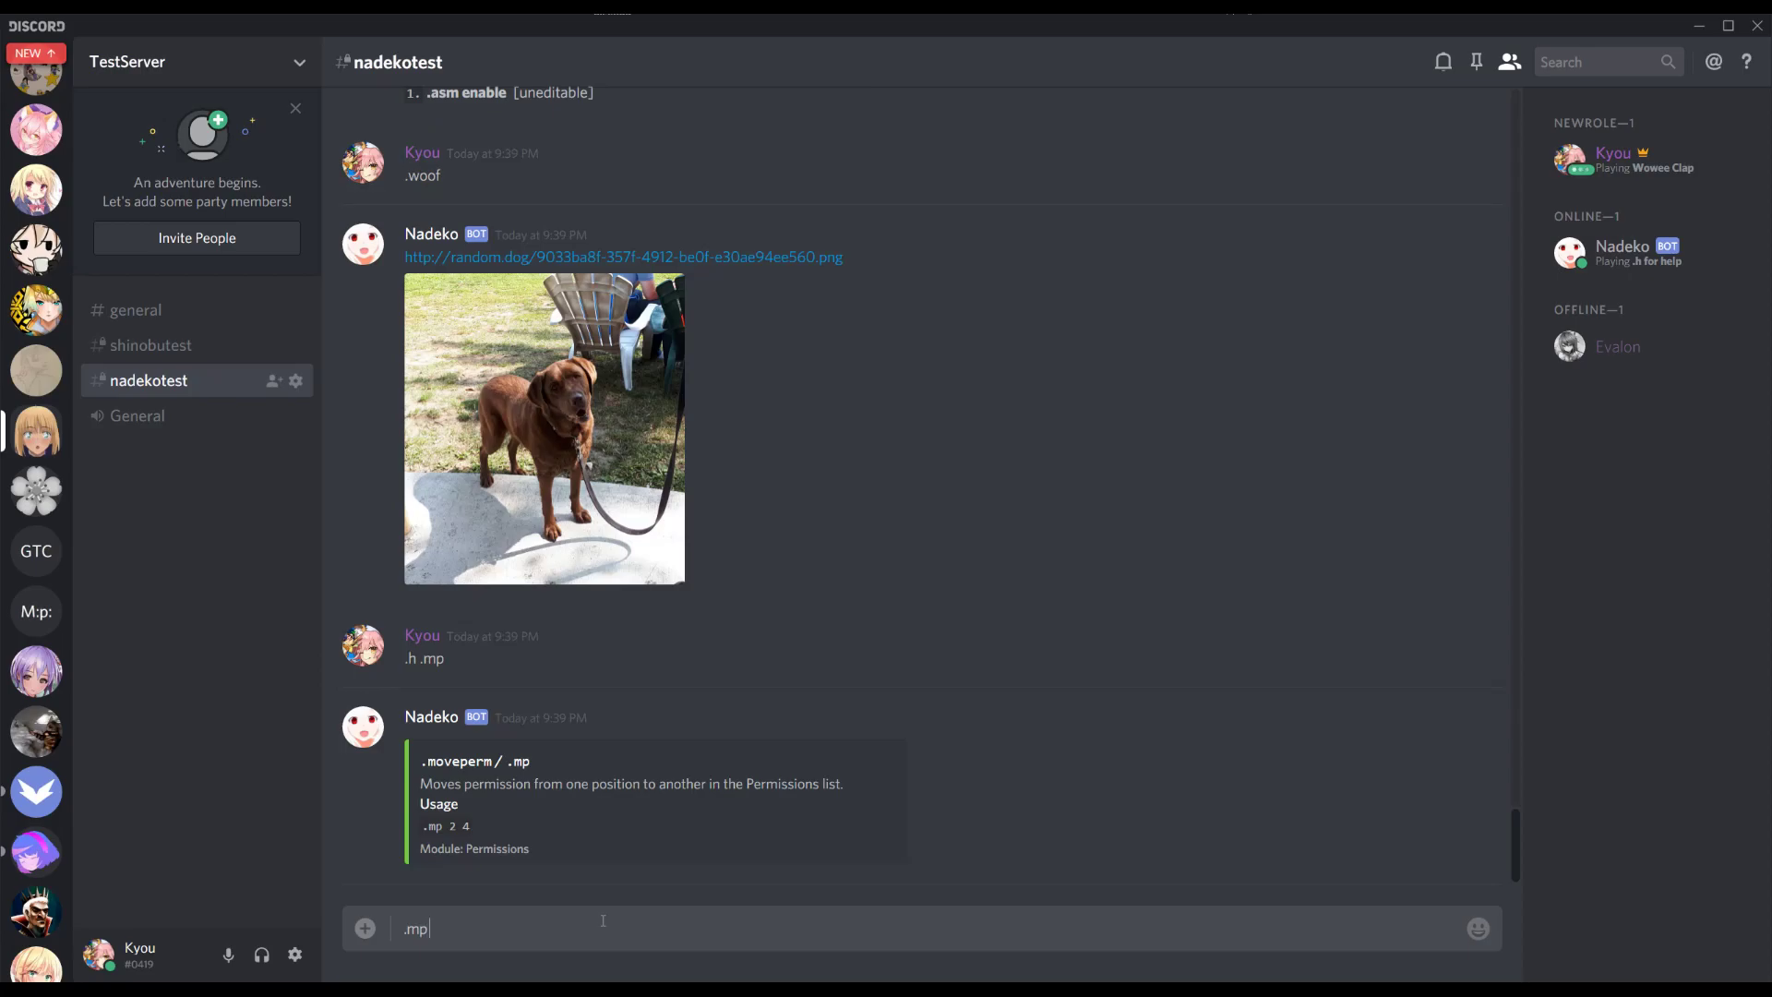
type("3 4")
key("Return")
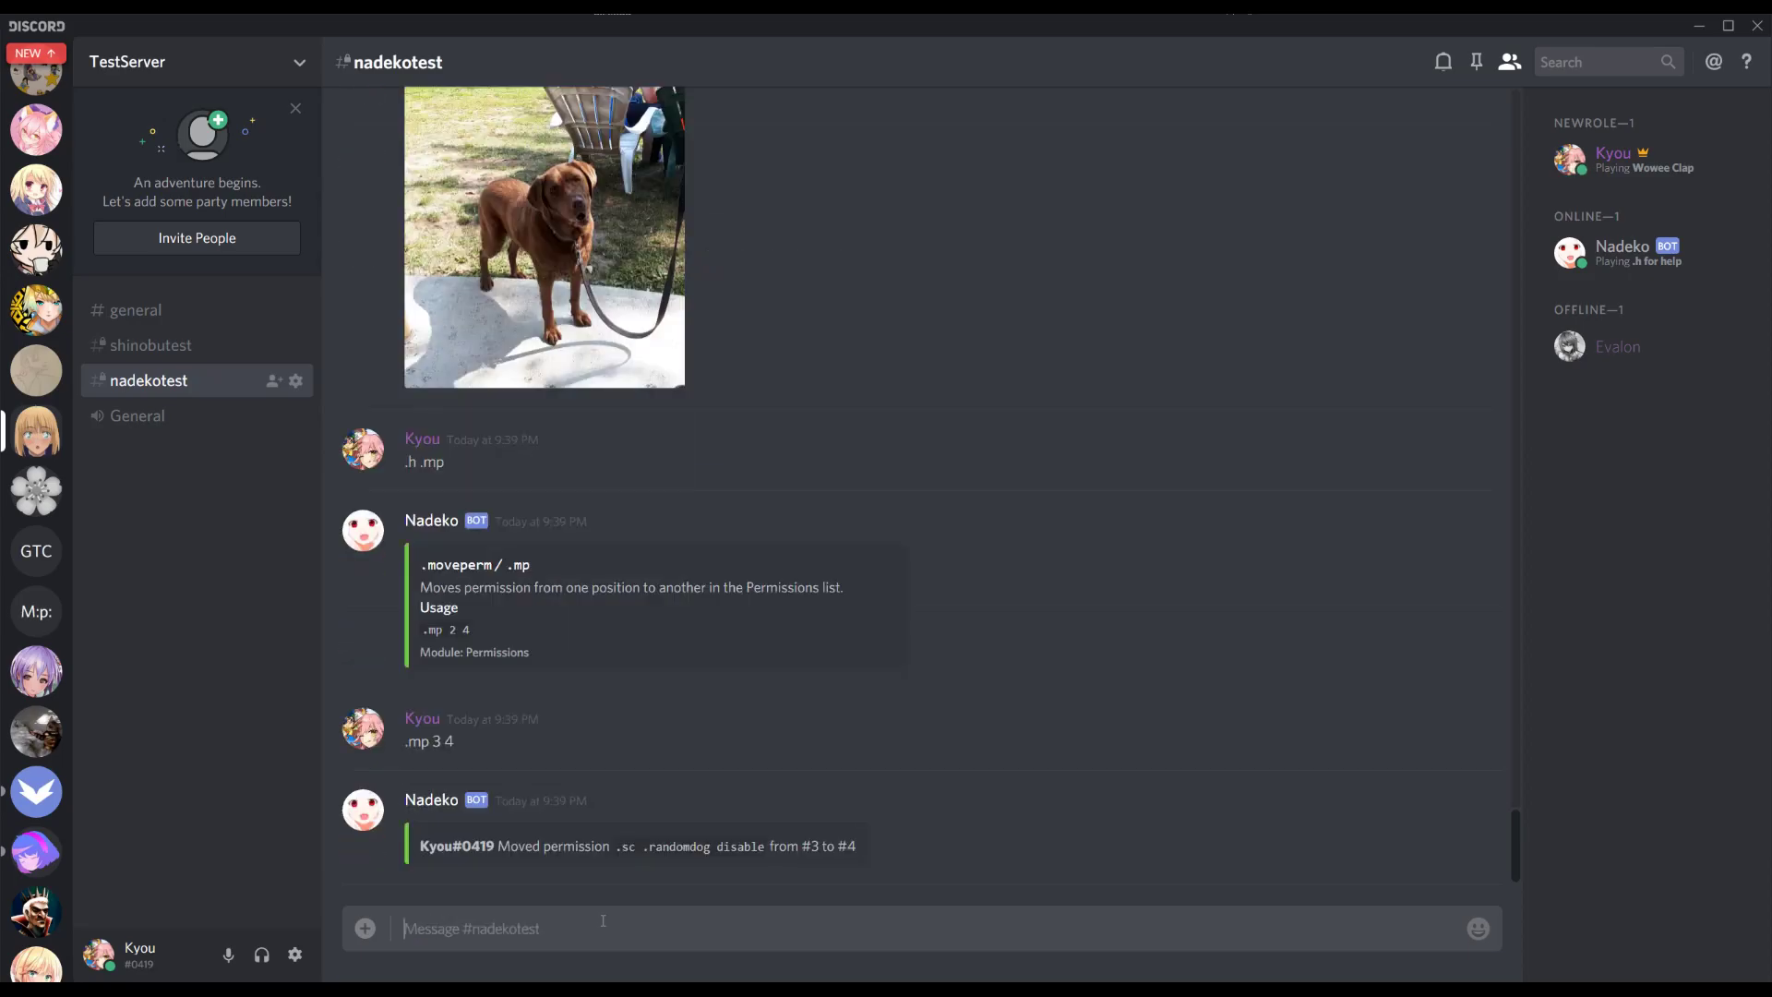
- List the permissions again with .lp and examine the new order of rules 4 and 3
type(".lp")
key("Return")
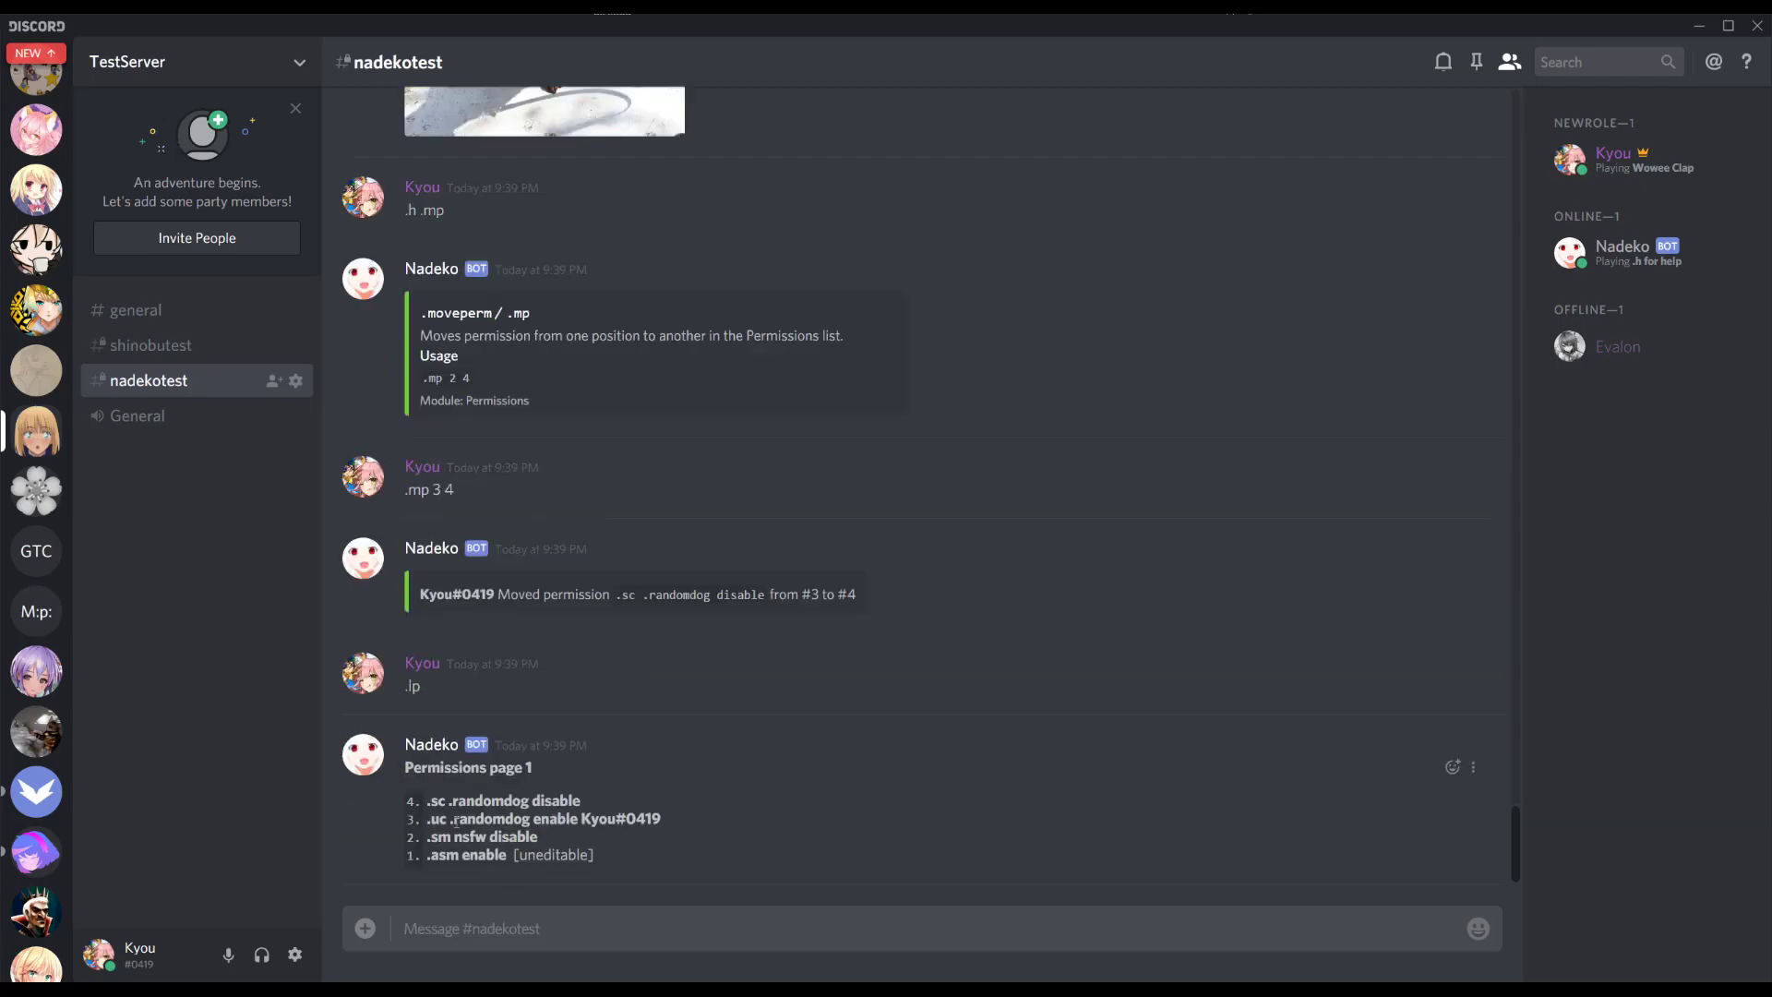
left_click_drag(406, 801, 623, 800)
left_click(374, 821)
left_click_drag(443, 802, 673, 817)
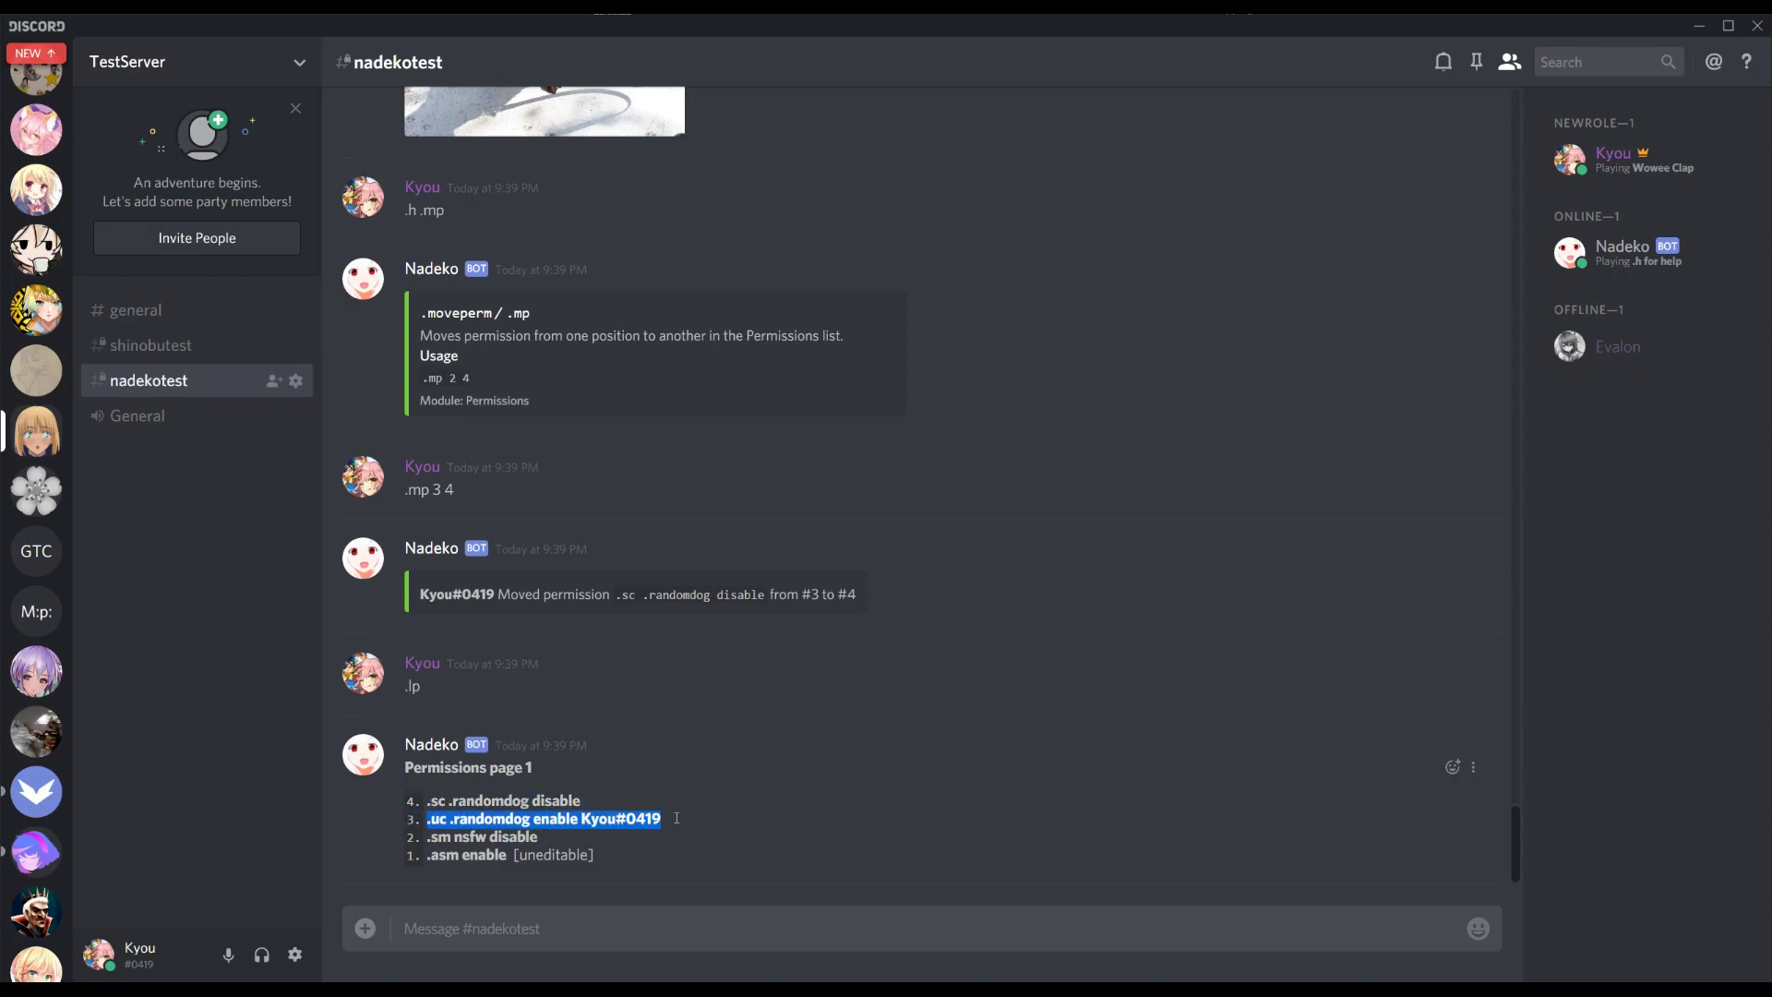
left_click_drag(414, 819, 664, 839)
left_click(499, 824)
left_click(454, 820)
left_click(693, 824)
- Test the reordered permissions by sending .woof and check the server-wide randomdog rule in the list
left_click(557, 919)
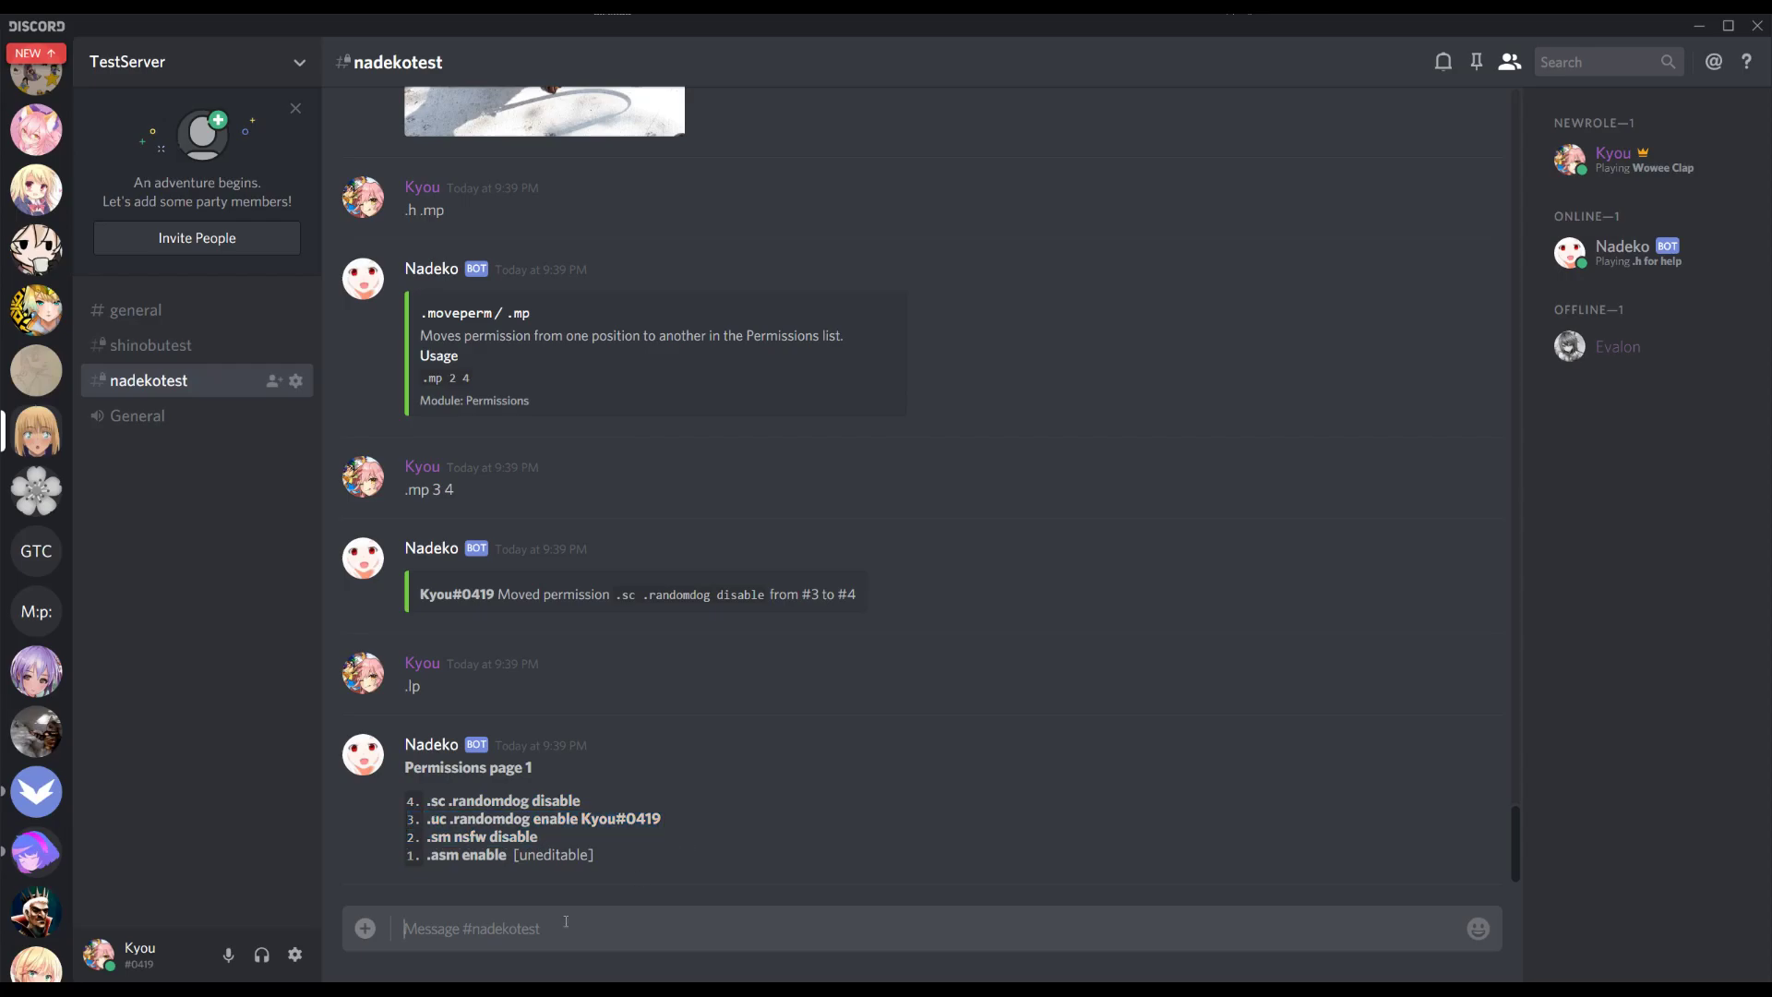
type("woof")
key("Return")
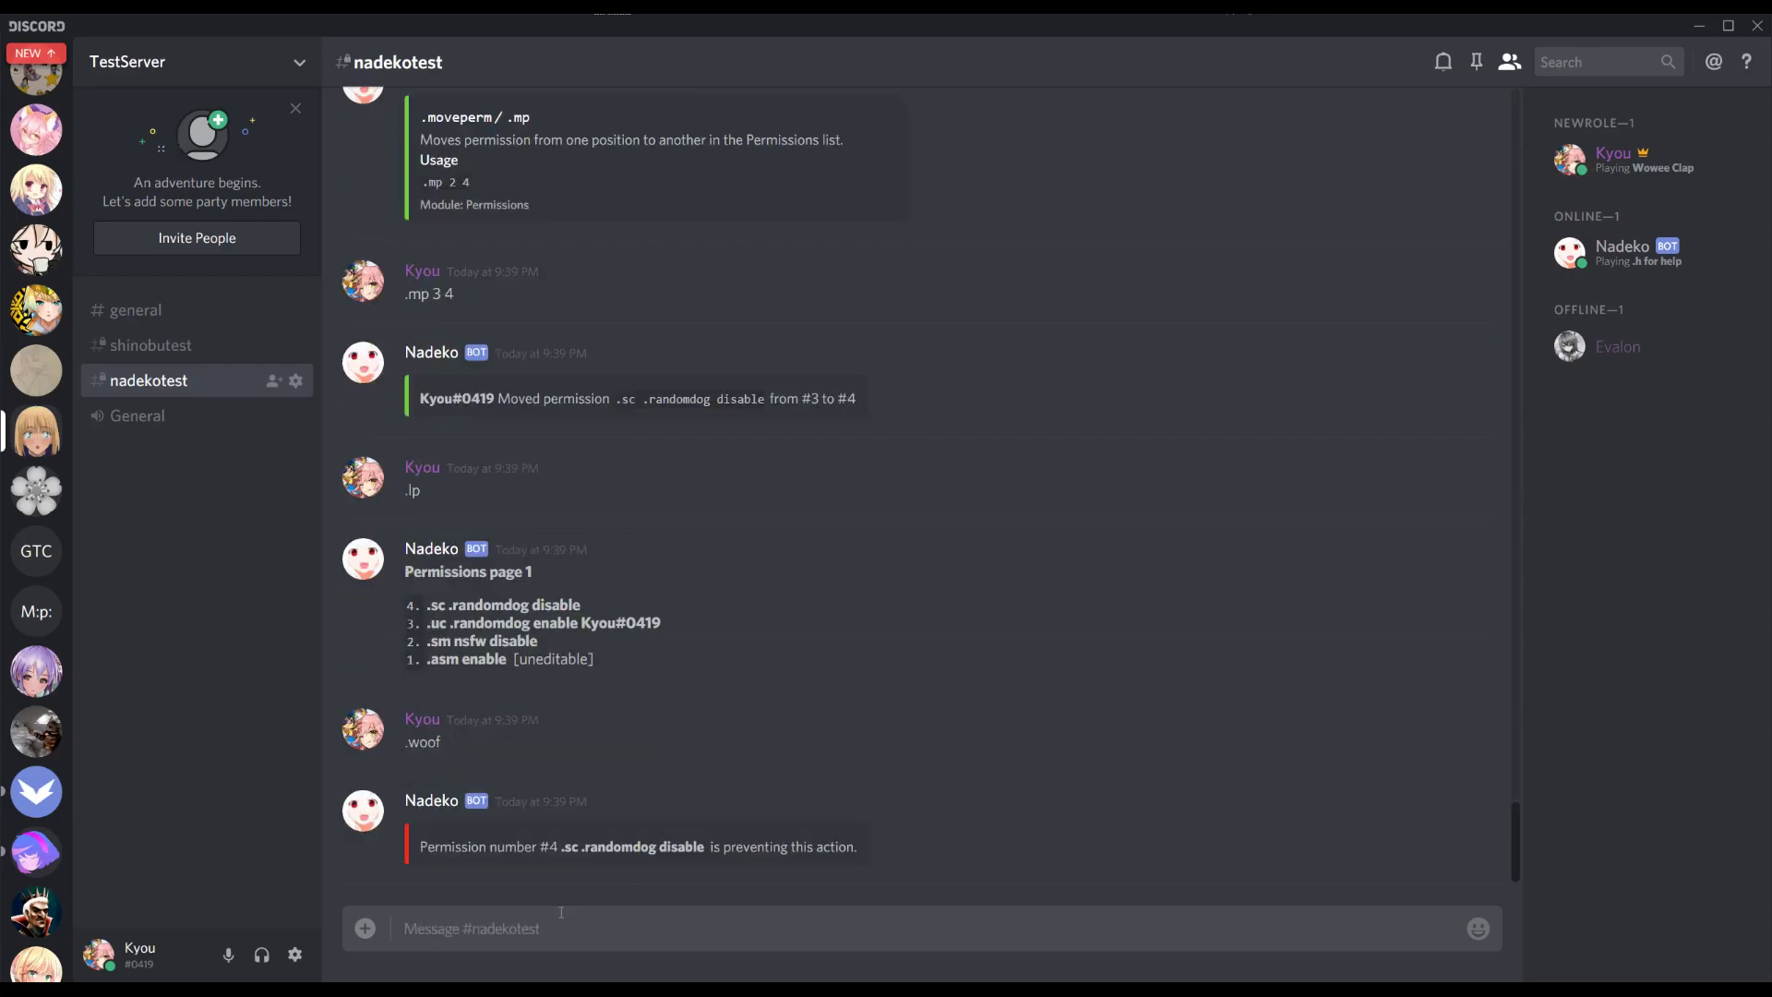
left_click_drag(423, 611, 581, 607)
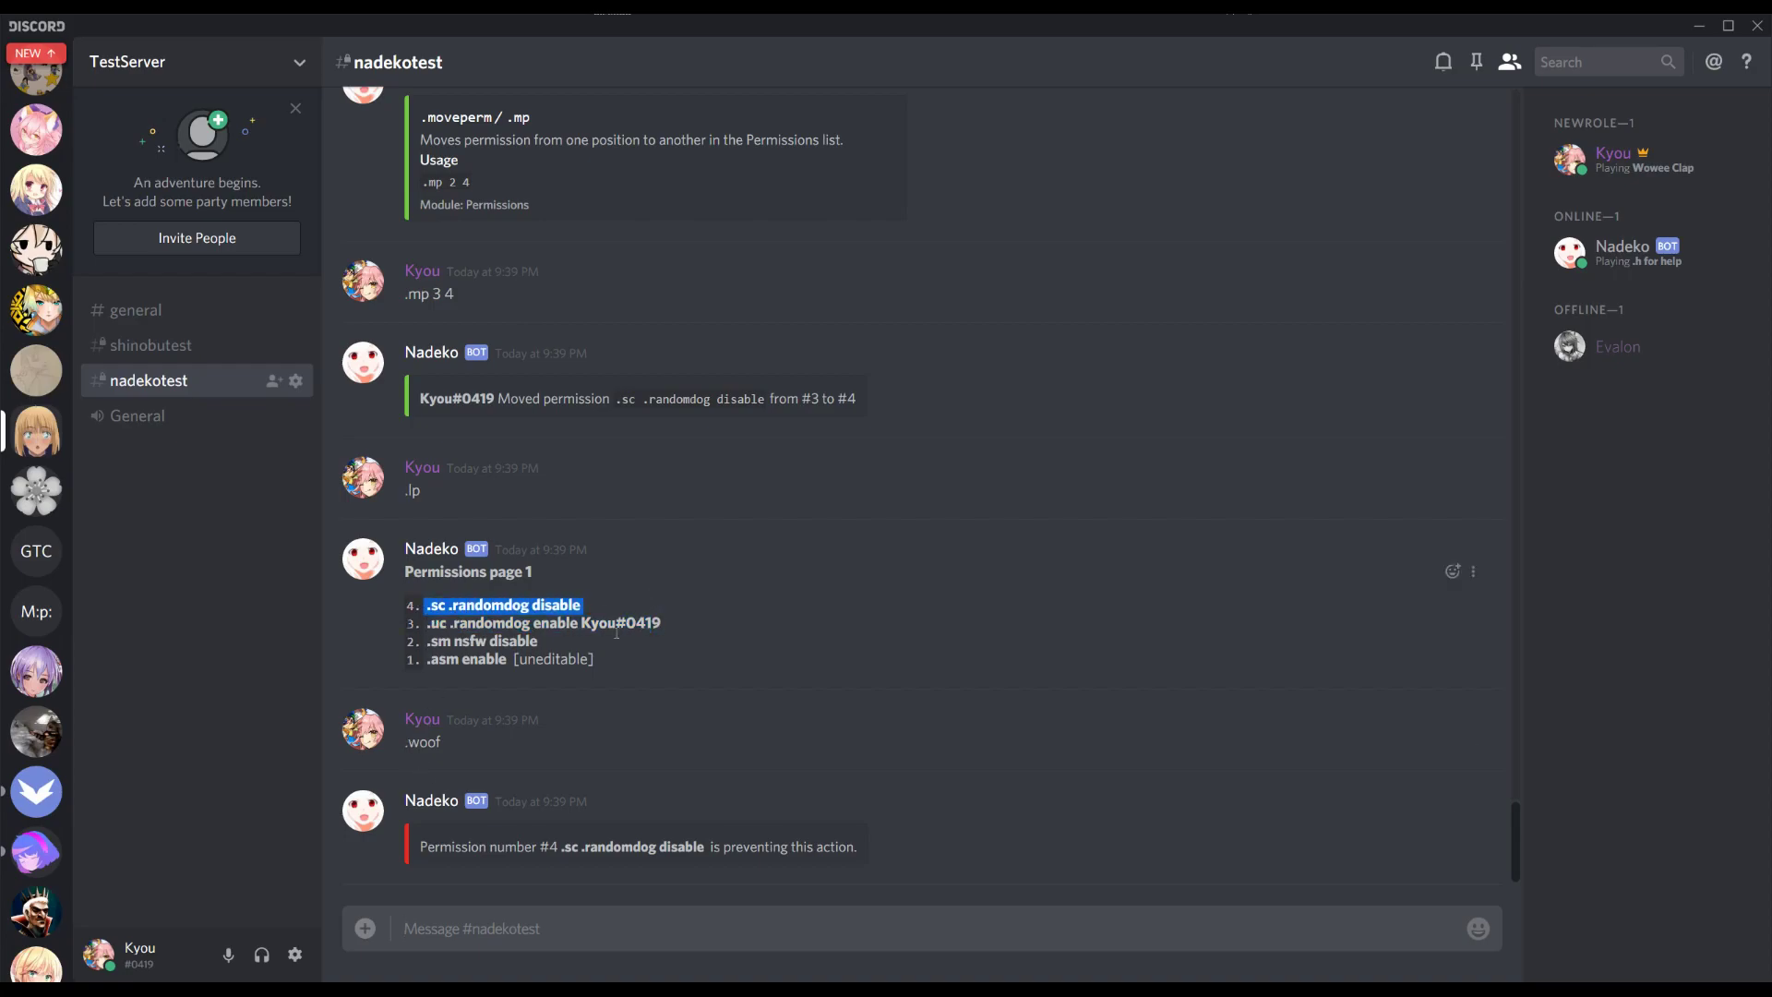
left_click(420, 638)
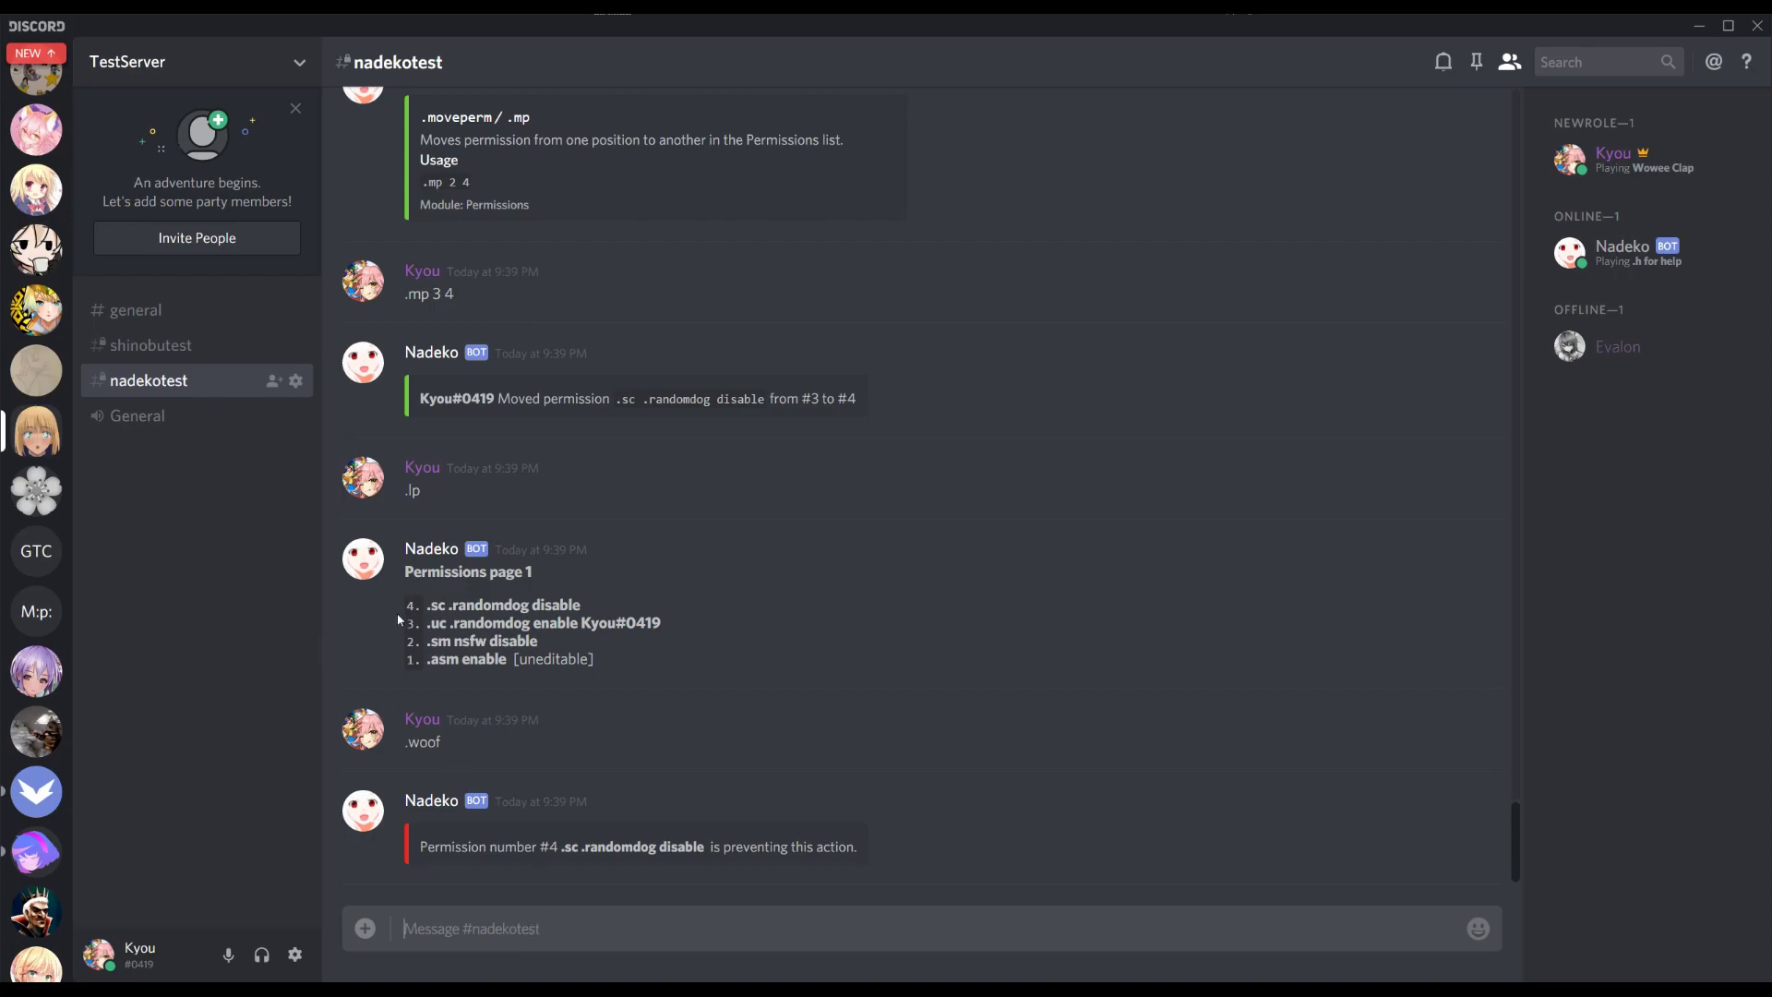
- Examine the order of rules 4 and 3 in the permissions list and the bot's reply to .woof
left_click_drag(407, 605, 547, 640)
left_click(441, 621)
left_click(635, 924)
left_click(363, 729)
left_click(799, 769)
left_click_drag(417, 849, 1041, 857)
left_click_drag(904, 853, 567, 868)
- Look up the .v command with .h .v and turn off permission warnings with .v false
left_click(592, 920)
type(".h .v")
key("Return")
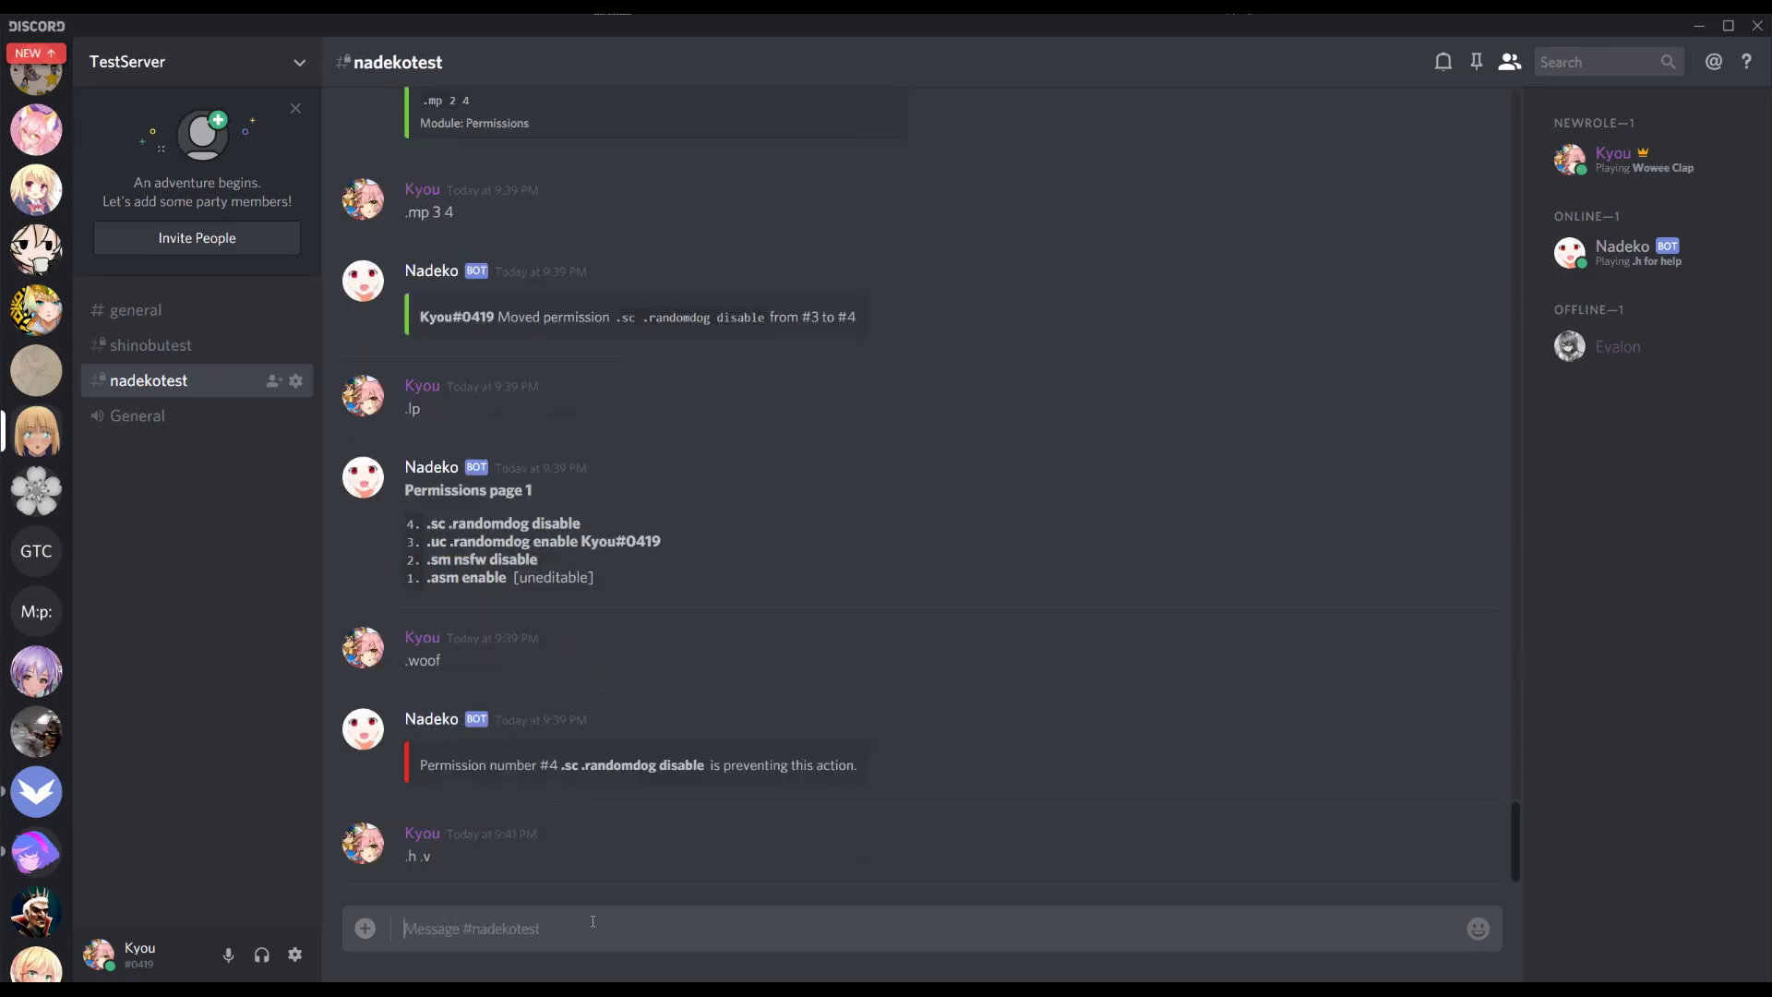
type(".v false")
key("Return")
- Test the disabled warnings by sending .woof and compare with the earlier permission warning in the chat
type(".woof")
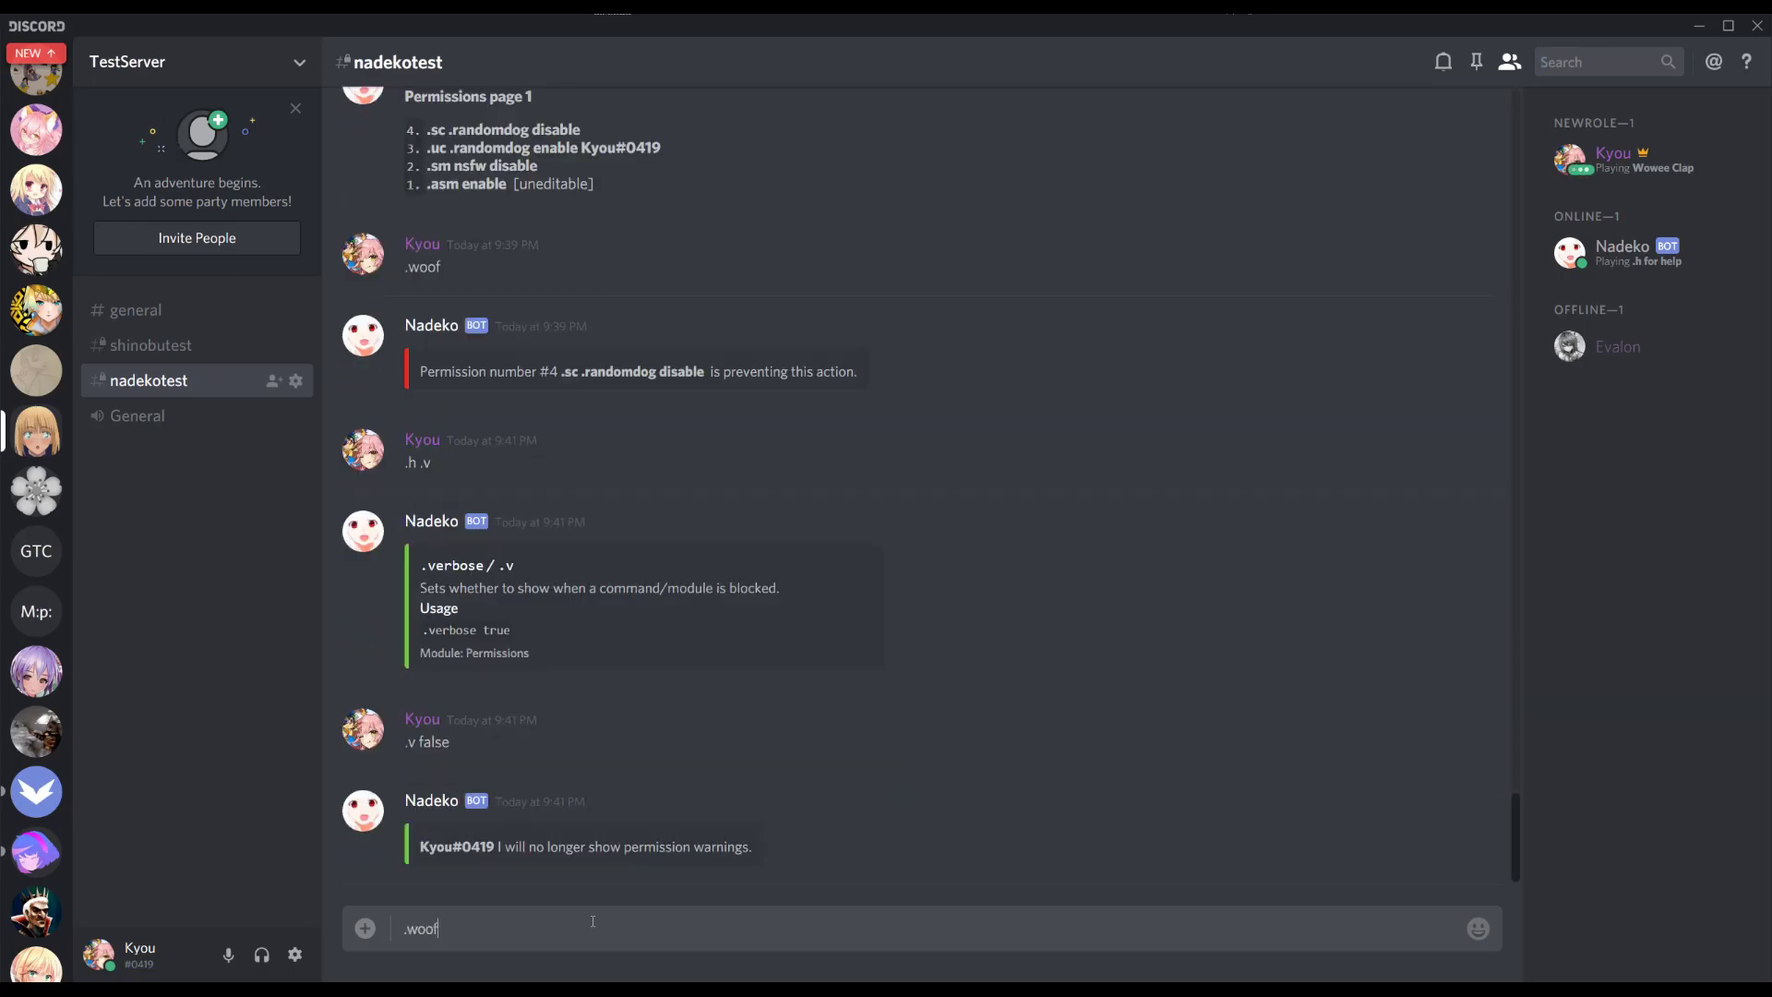
key("Return")
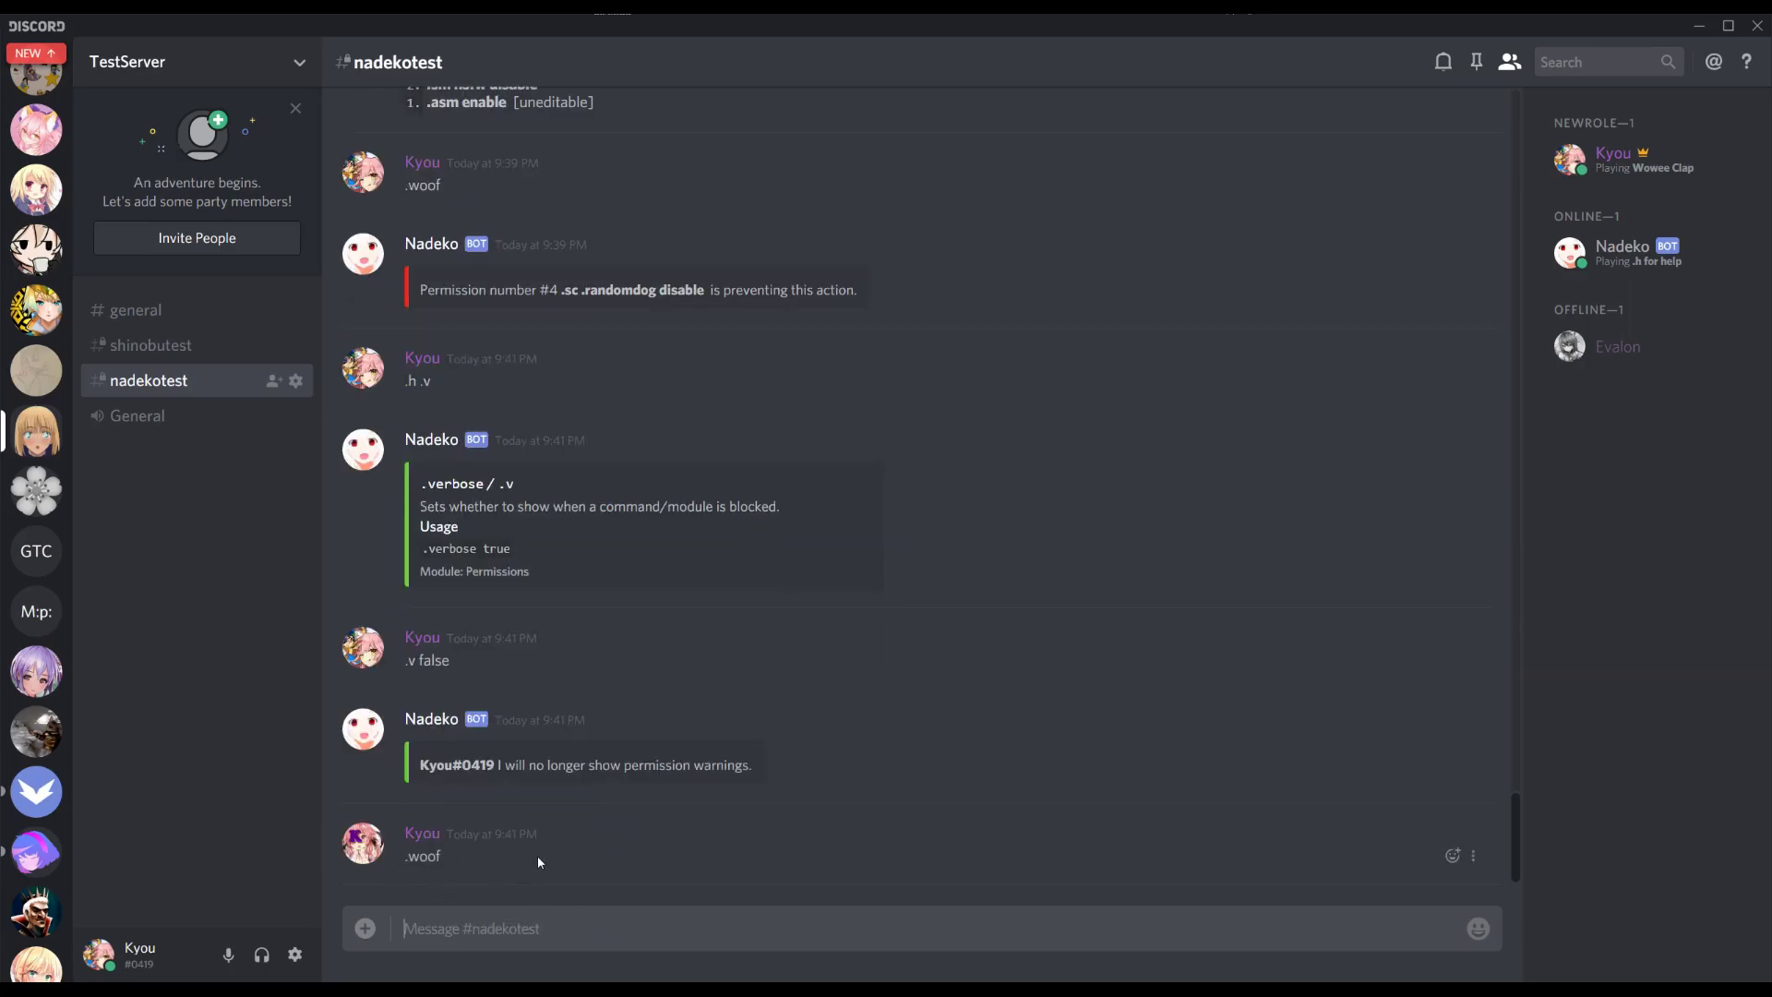
left_click_drag(420, 288, 859, 290)
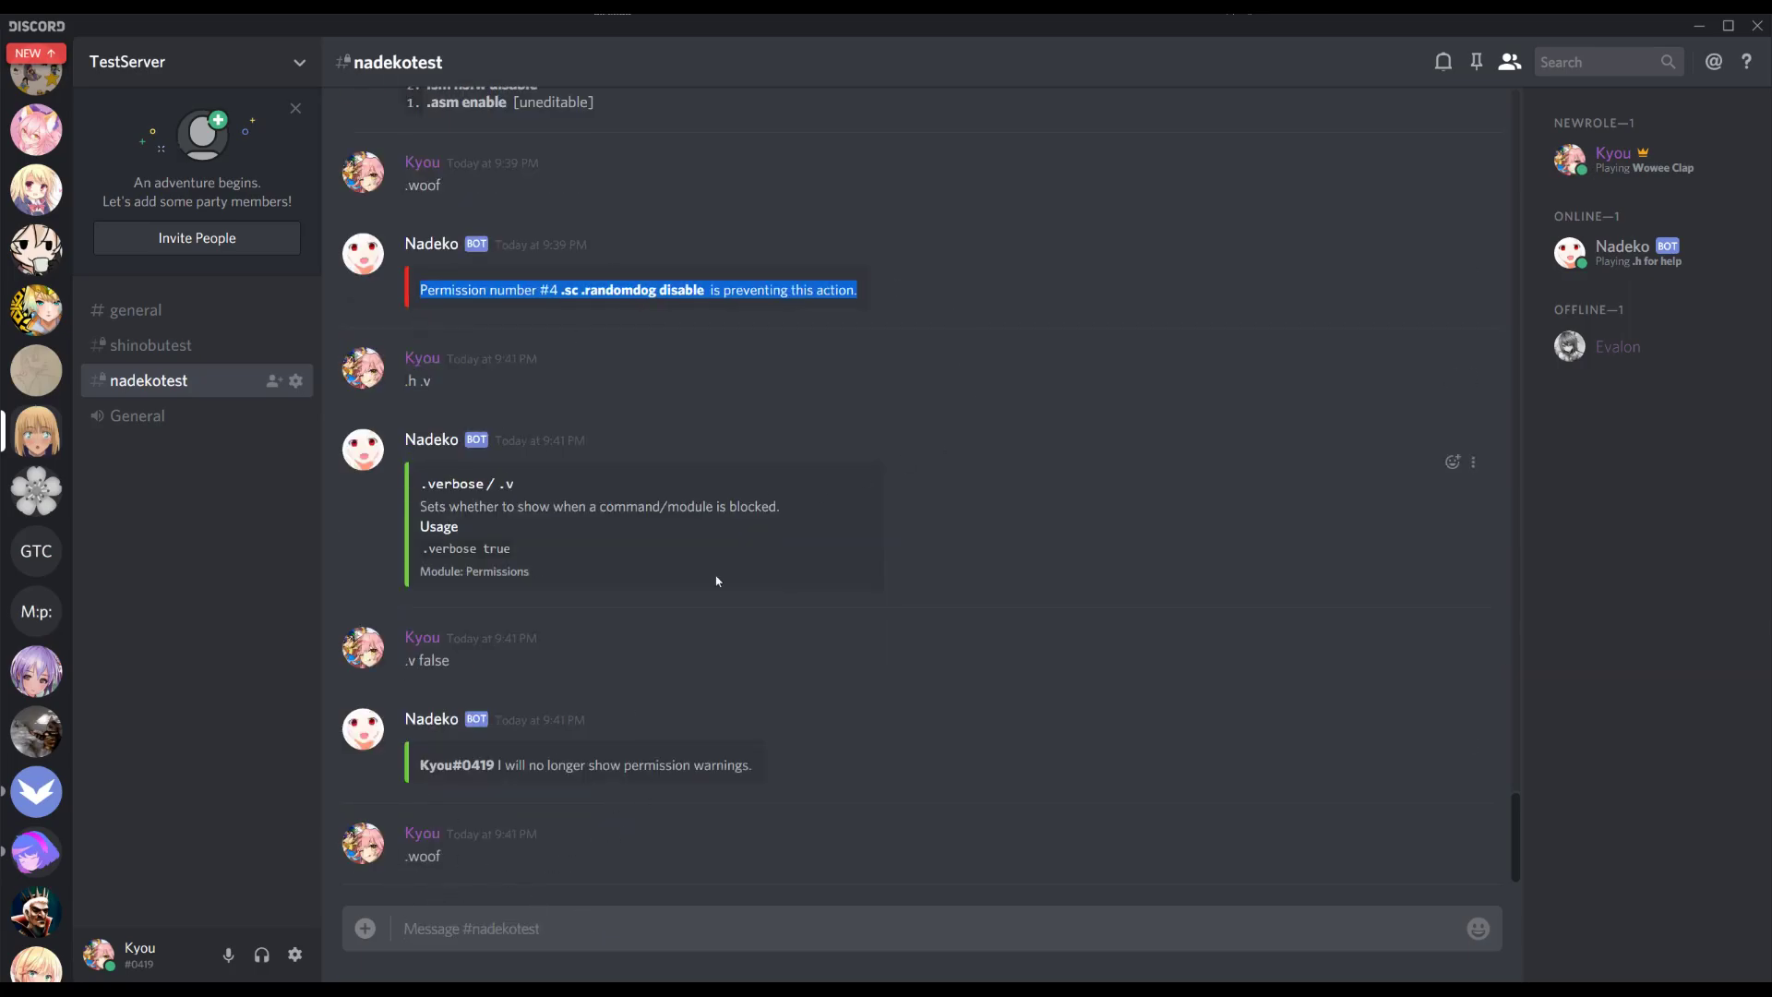
- Turn permission warnings back on with .v true and test them by sending .woof
left_click(566, 916)
type(".v true")
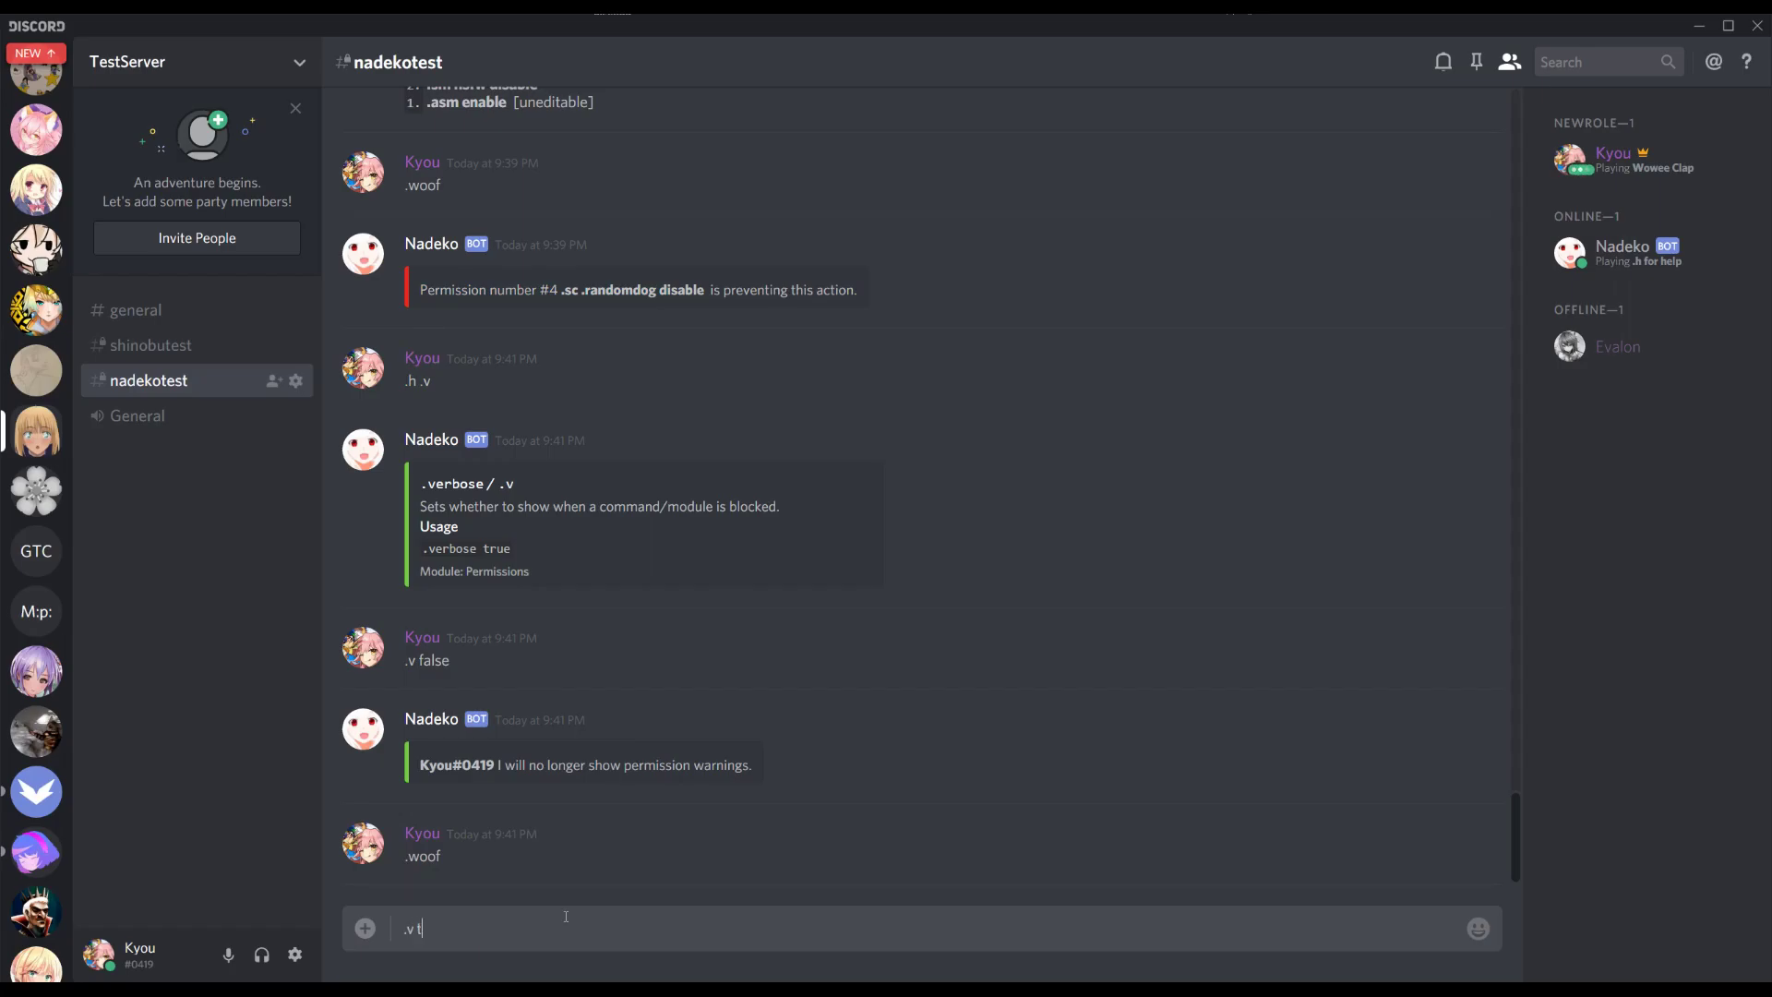
key("Return")
type(".woof")
key("Return")
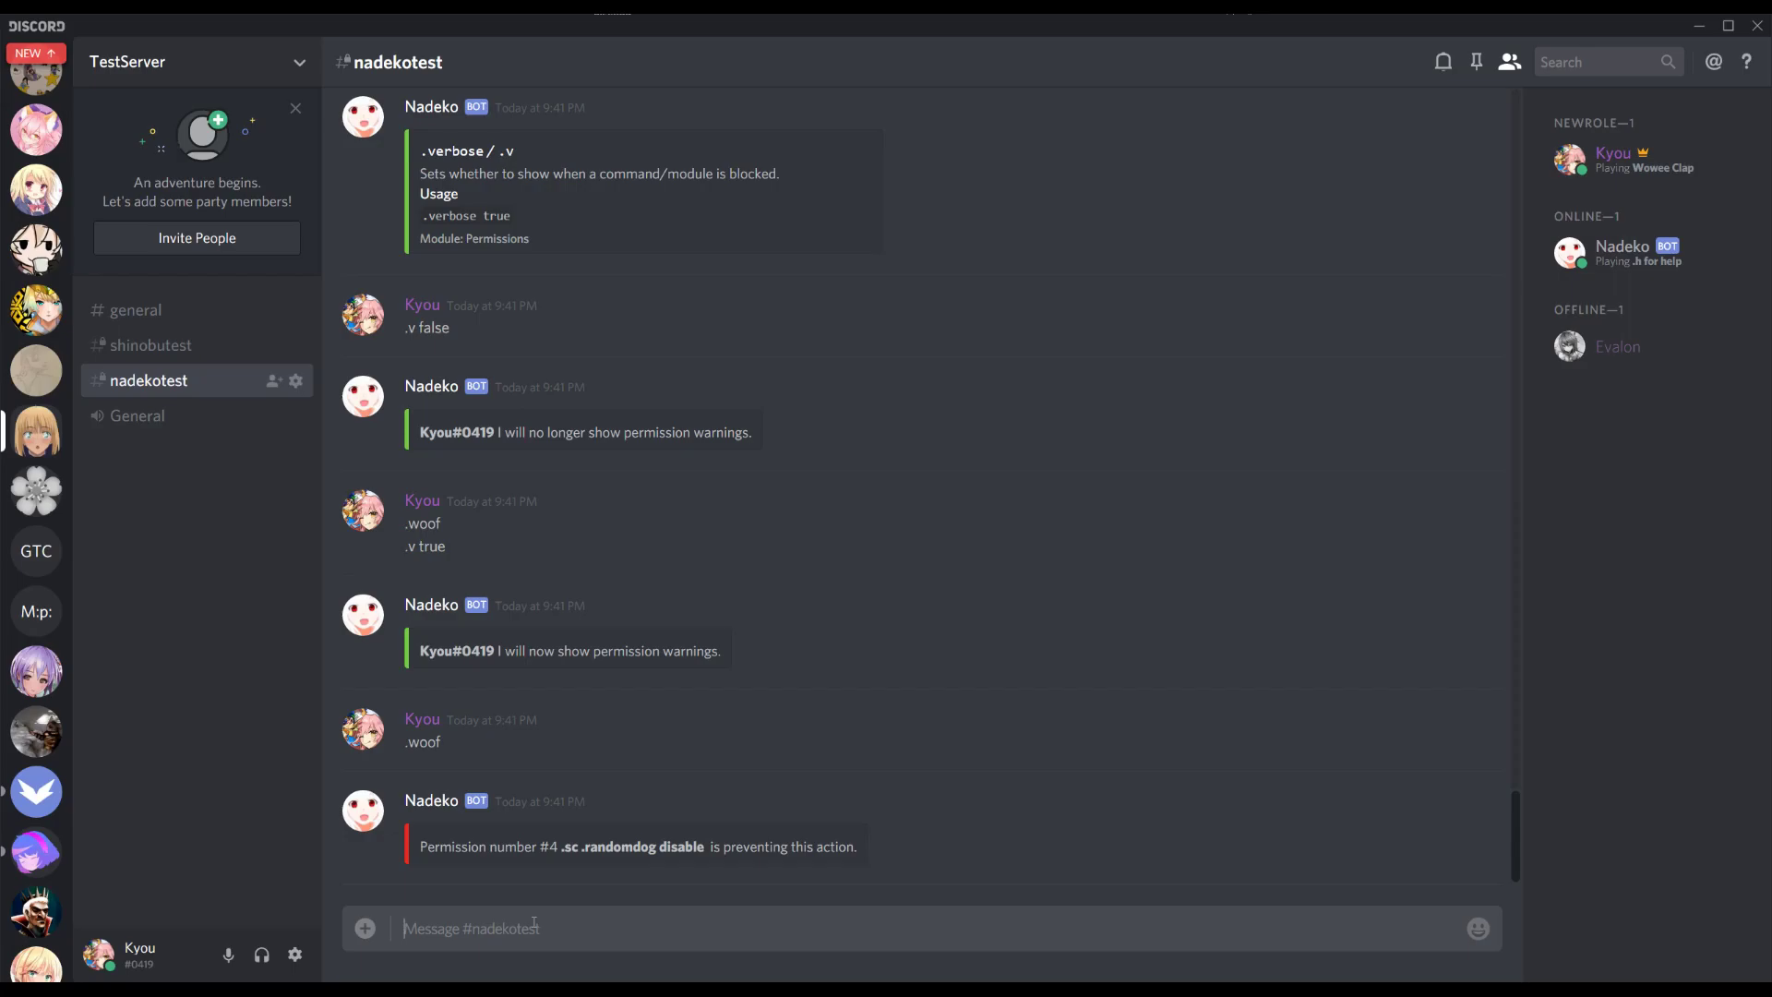
- Inspect the Nadeko and nadeko roles in the TestServer role settings and return to the nadekotest channel
left_click(298, 63)
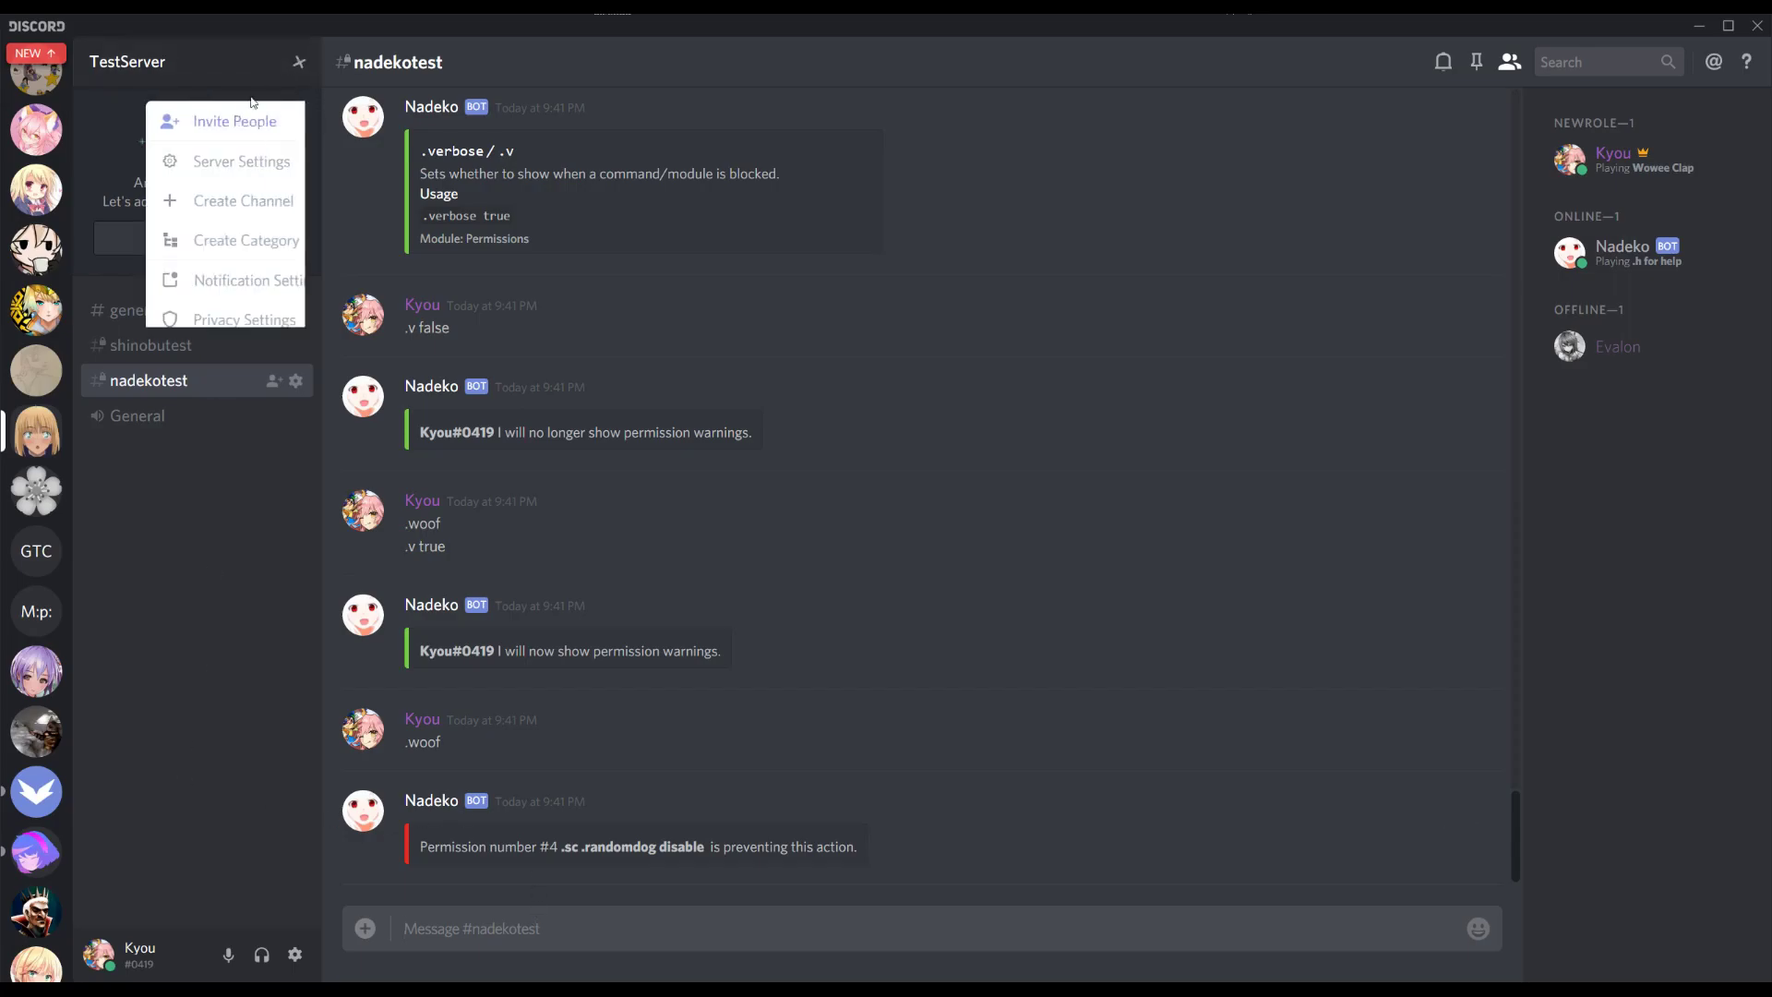
left_click(188, 163)
left_click(433, 245)
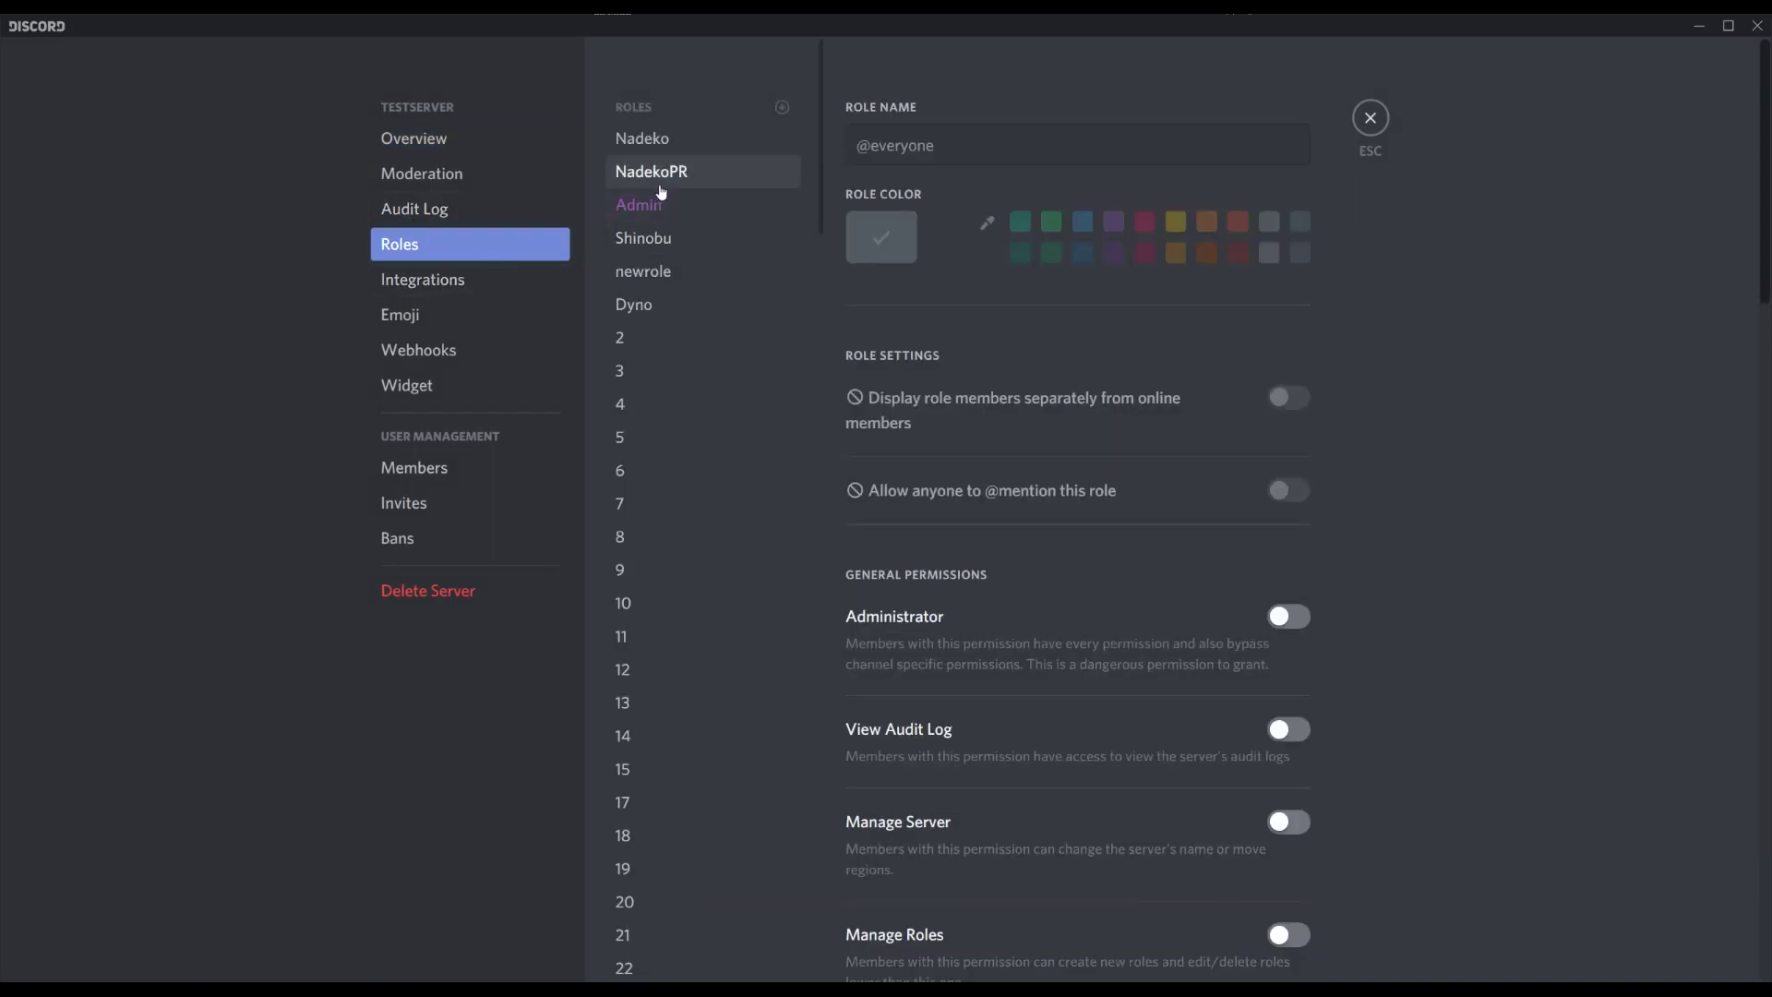
left_click(664, 155)
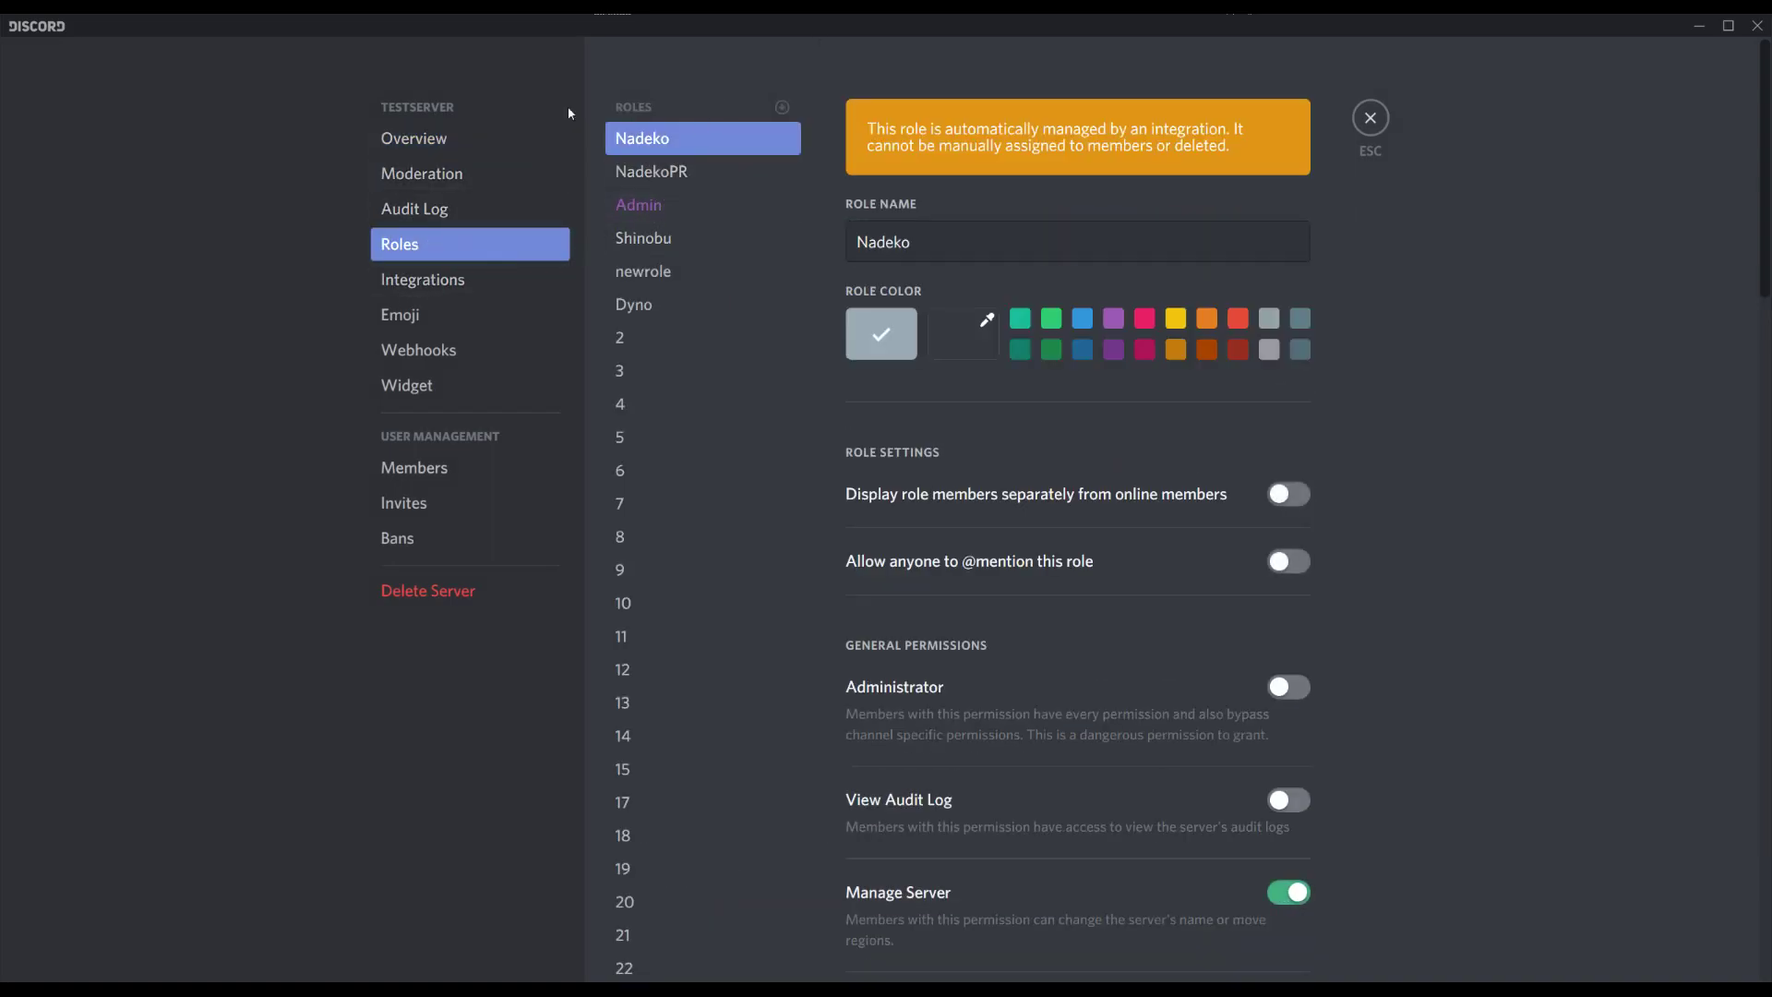
scroll(680, 332, "down", 10)
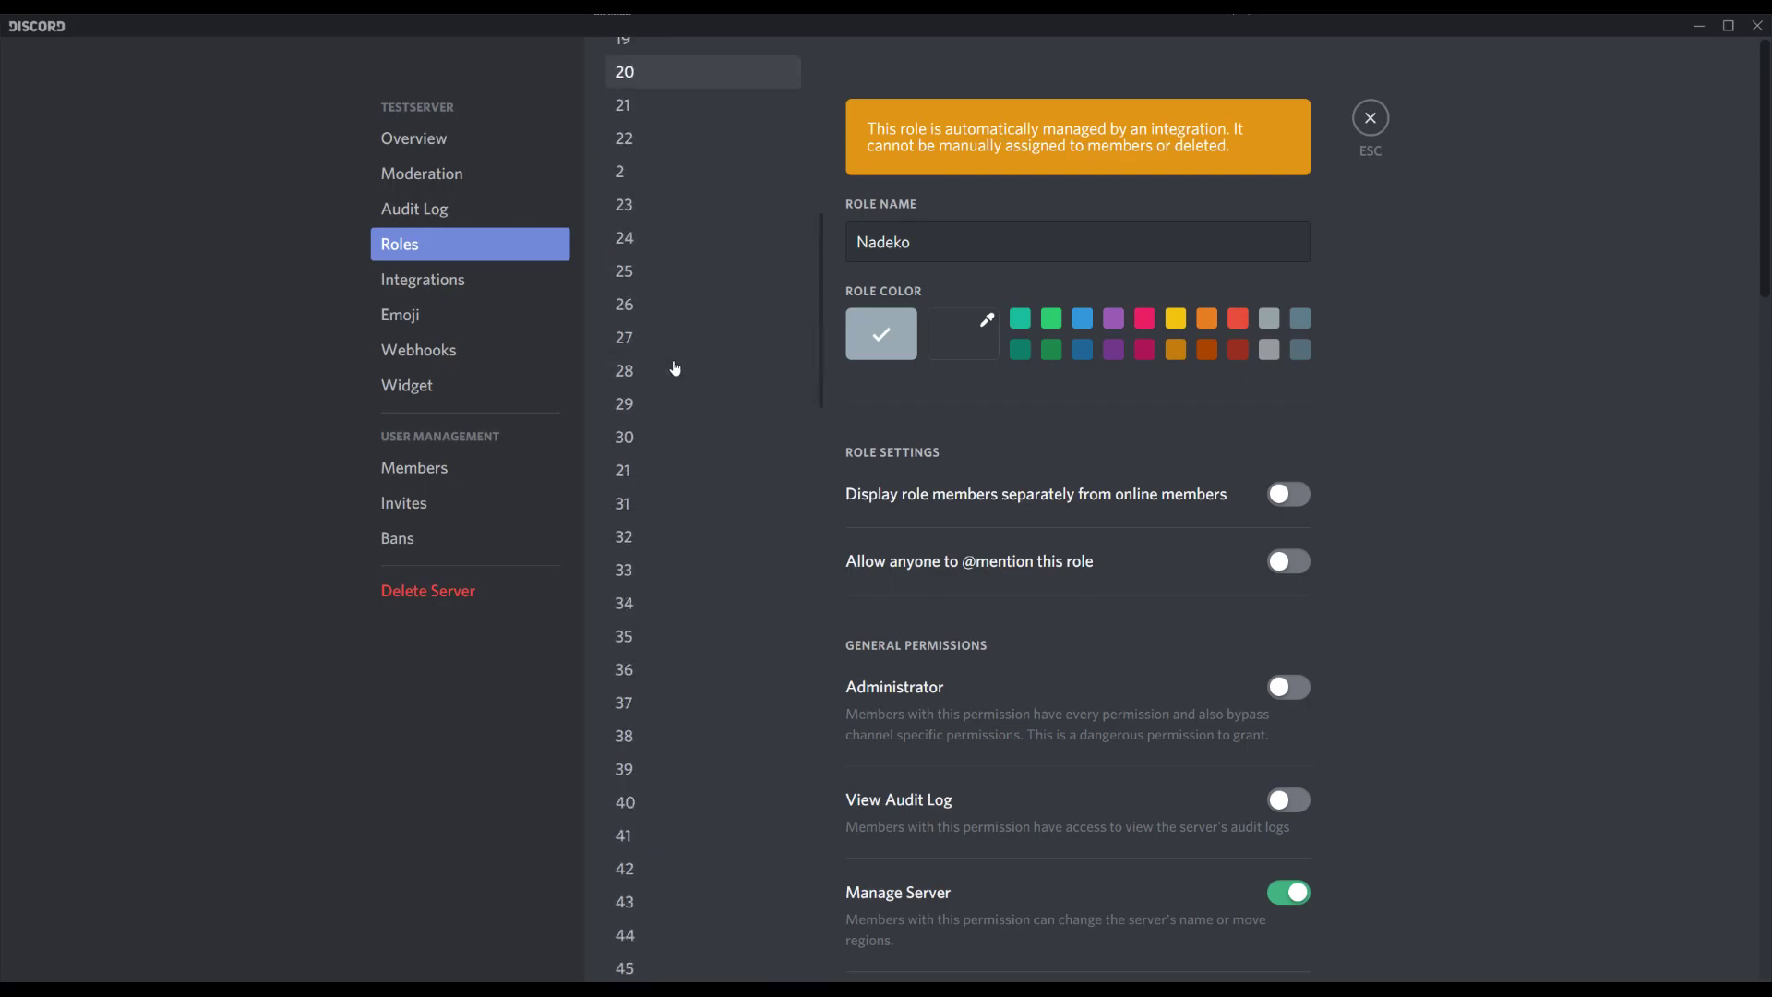
left_click_drag(823, 350, 799, 879)
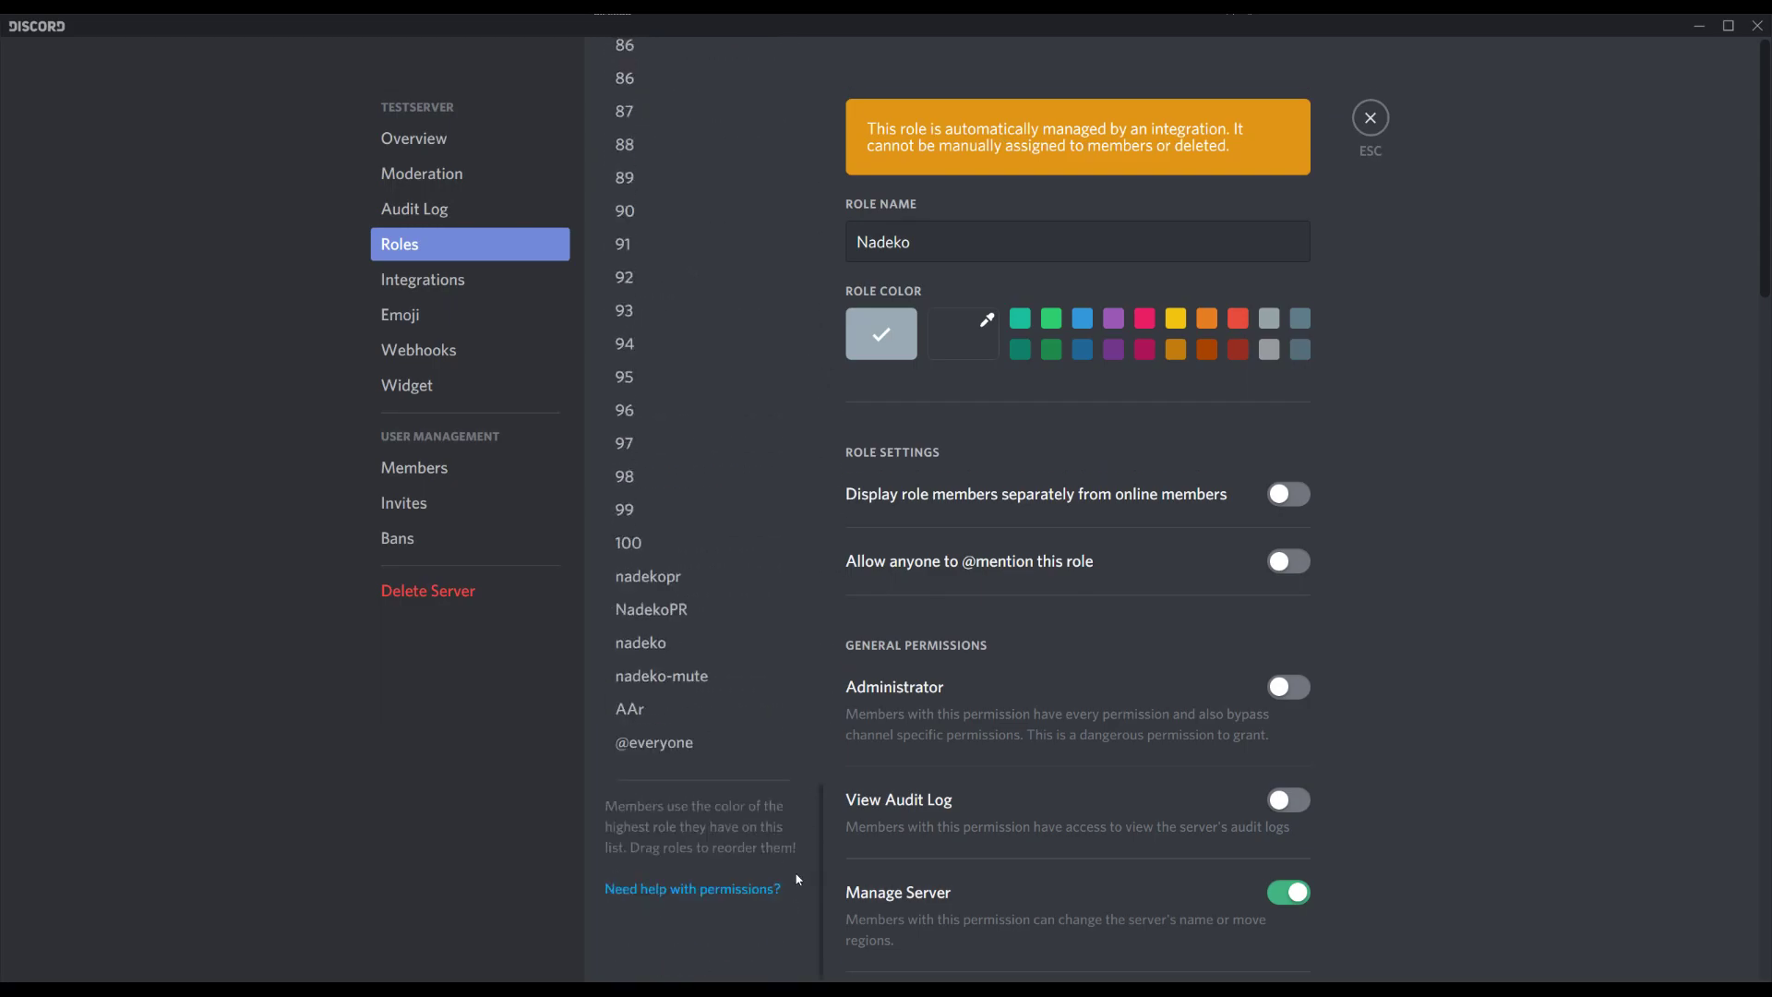
left_click(665, 642)
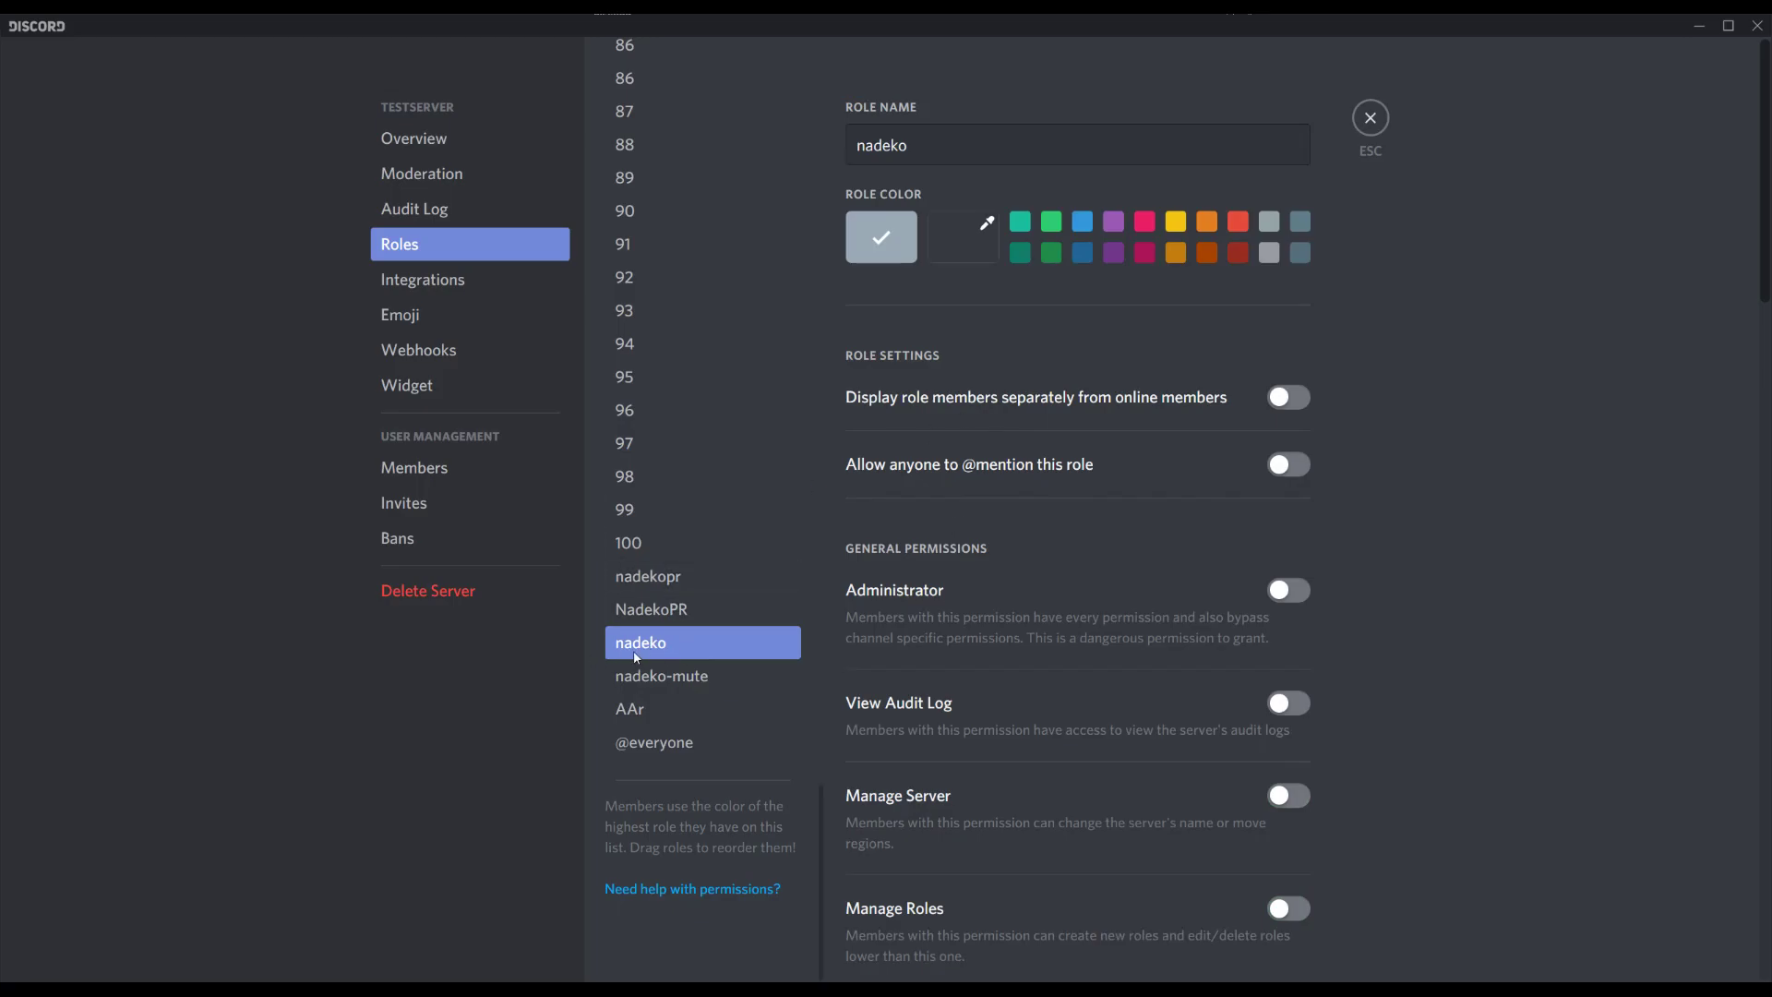
left_click(1371, 118)
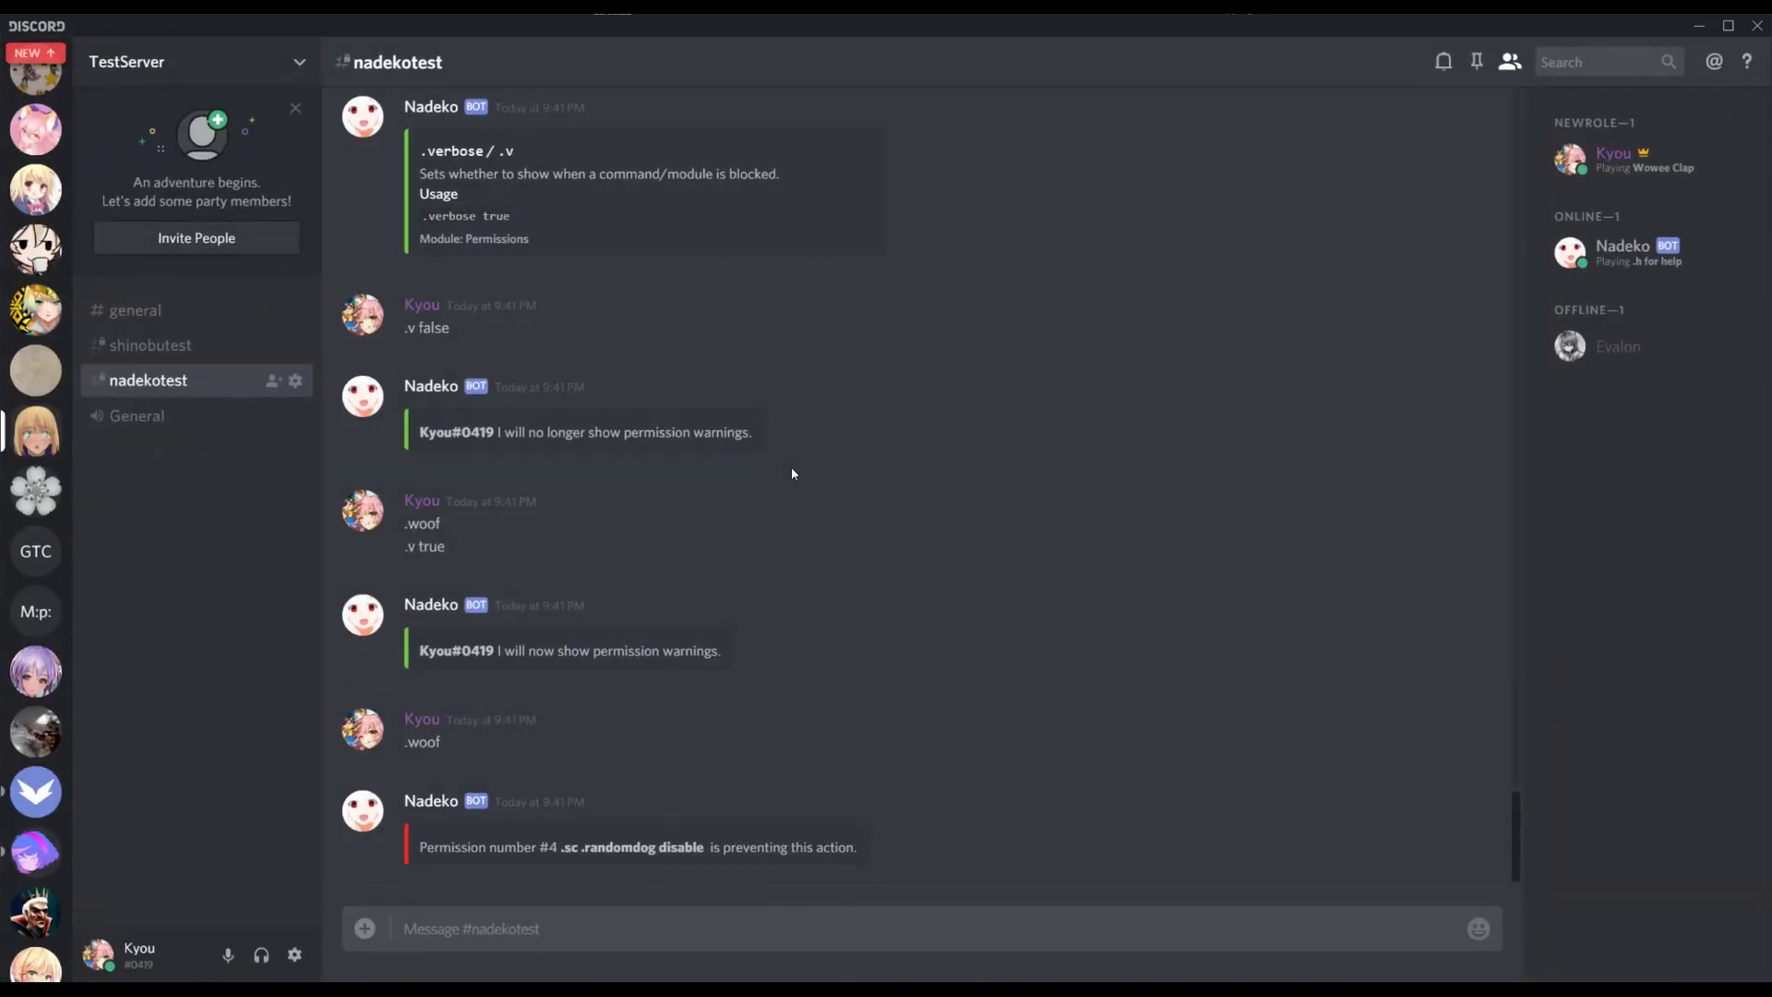
- Look up the permission role command by sending .h .pr
left_click(544, 939)
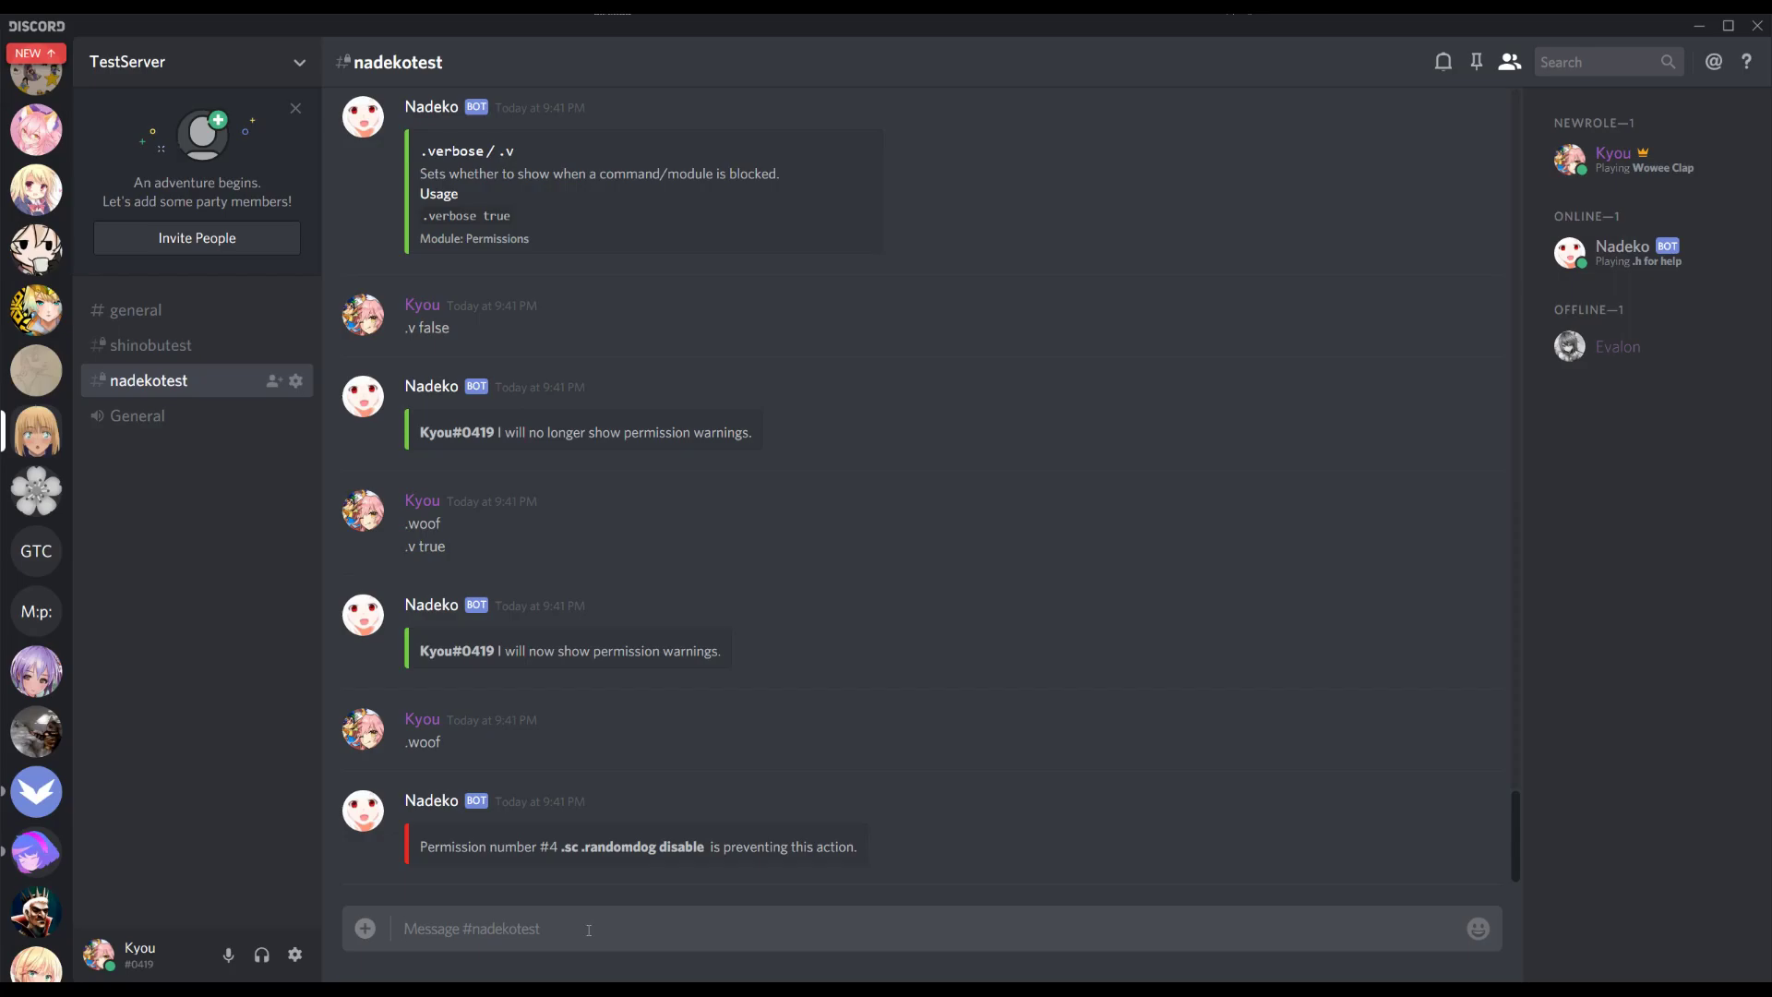
type(".h .pr")
key("Return")
- Set the role allowed to edit permissions with .pr Admin, checking the sender's assigned roles before sending
type(".pr")
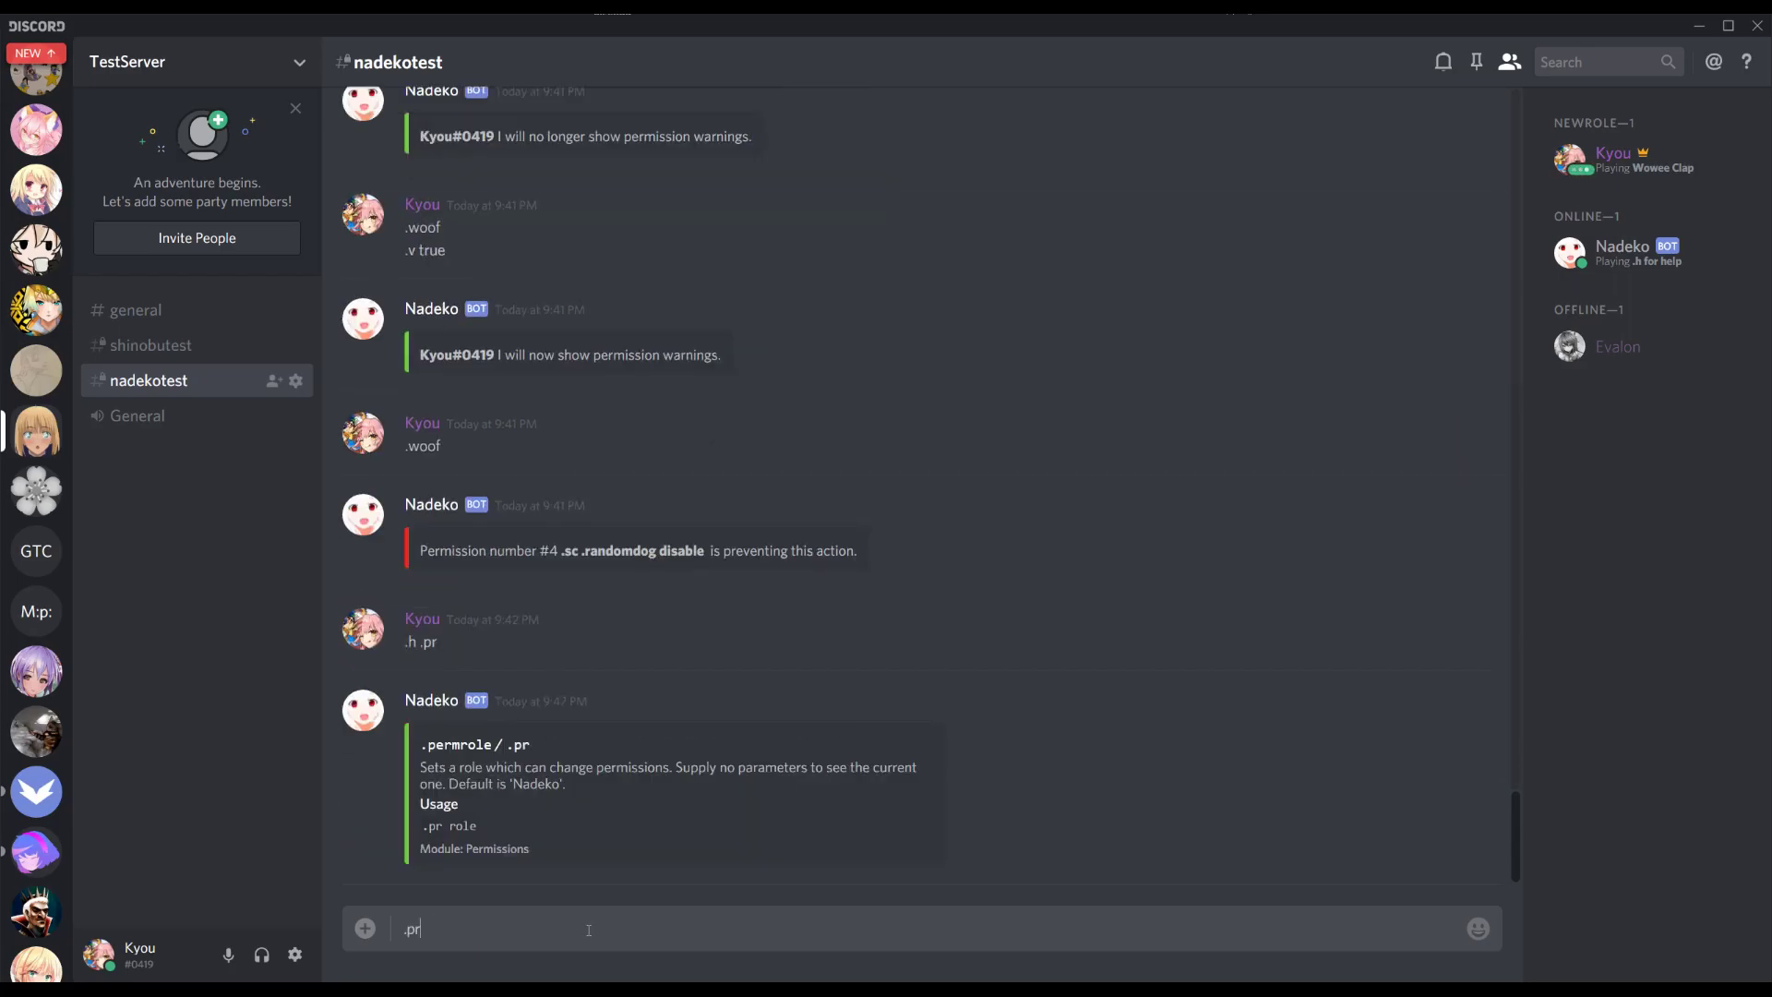
type(" Admin")
left_click(404, 618)
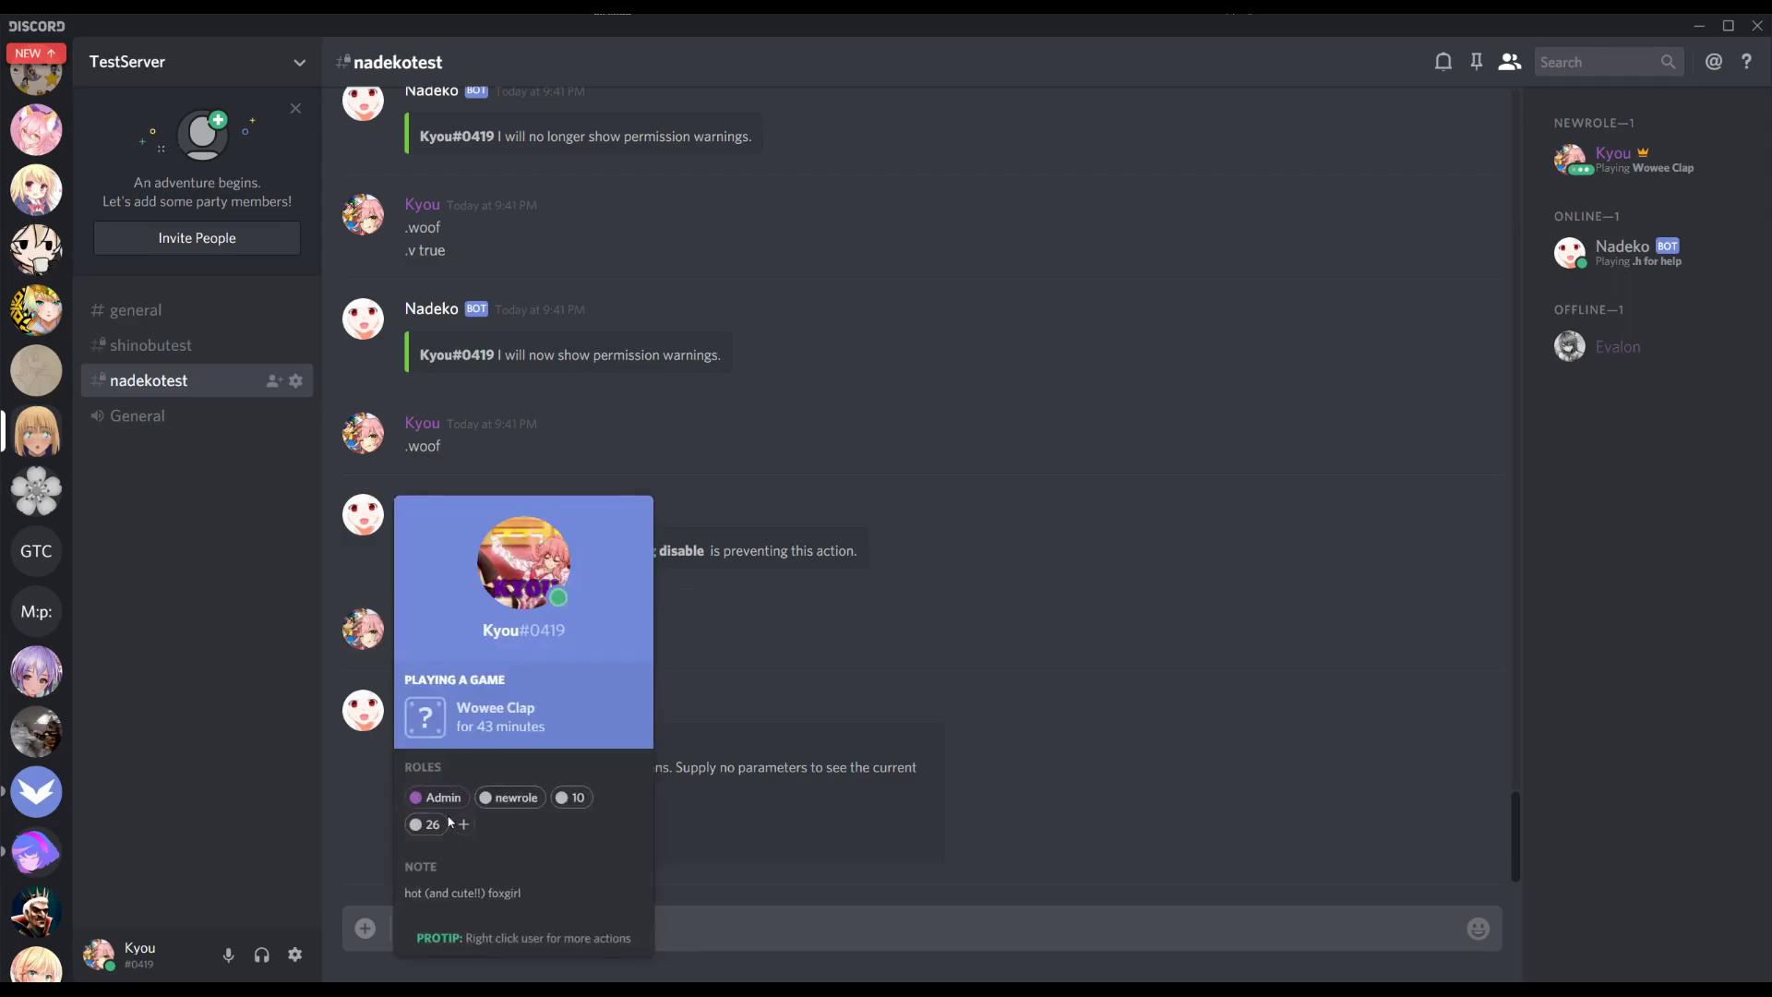
left_click(595, 914)
key("Return")
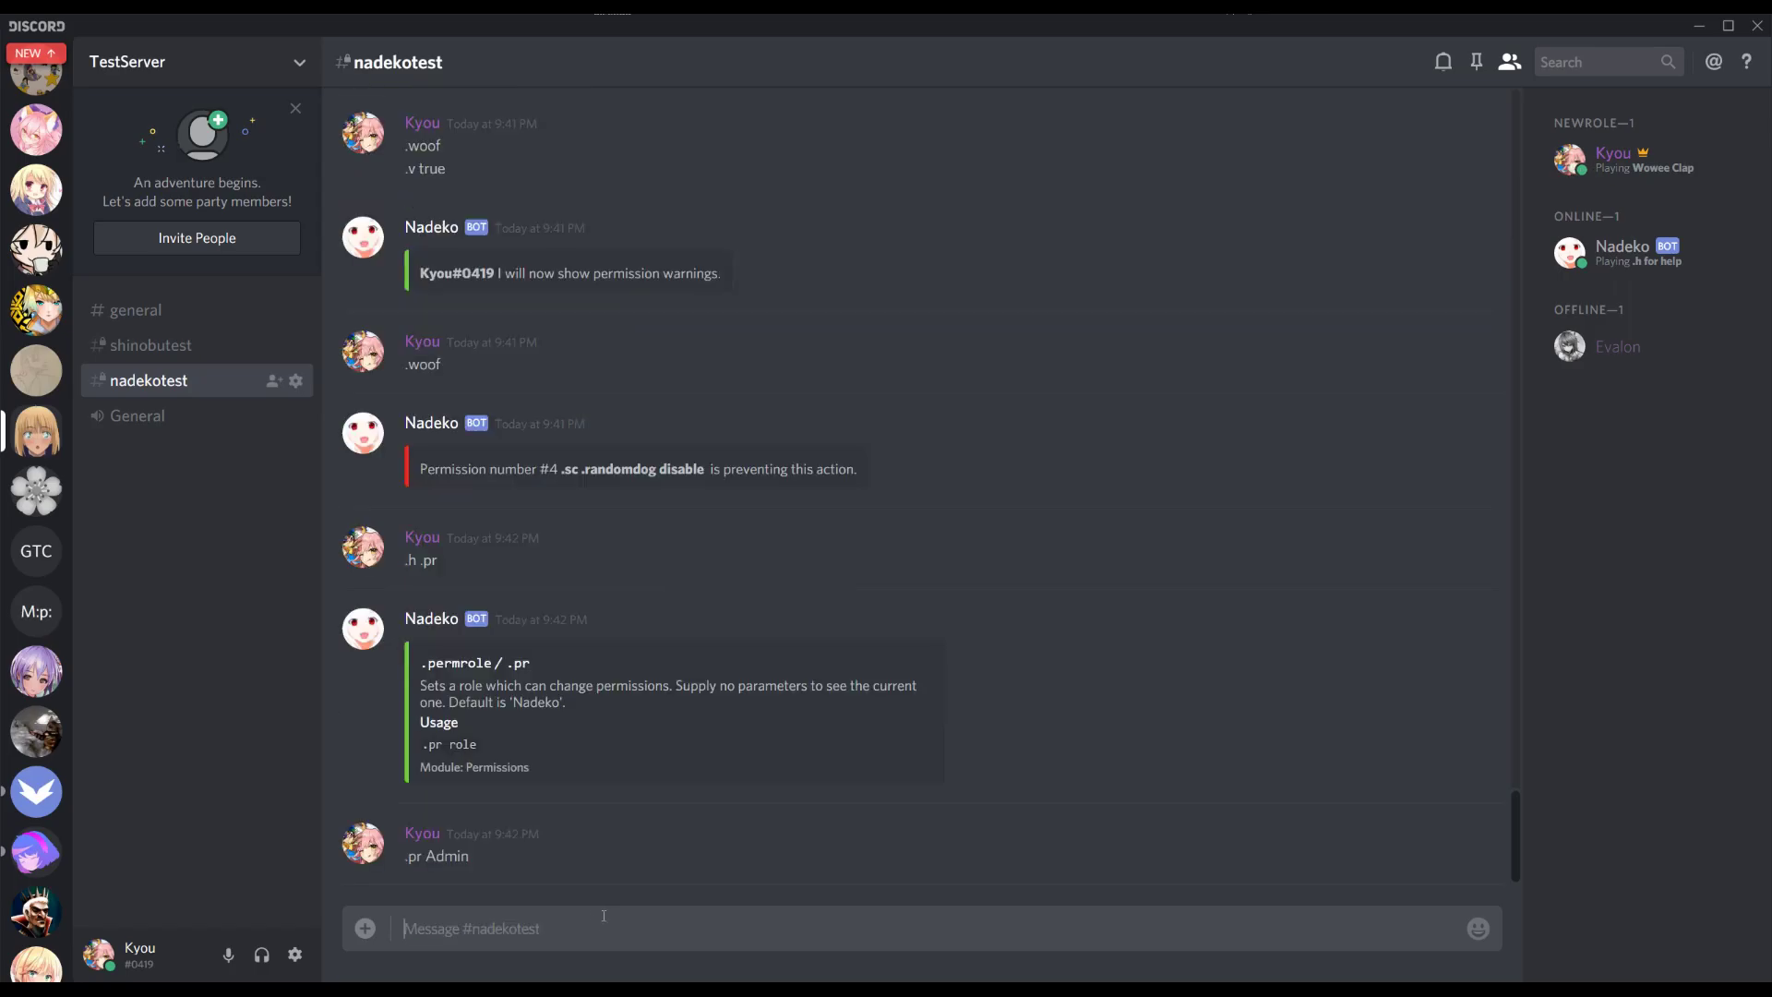
- Review the .pr Admin command and the bot's reply about the role required for editing permissions
mouse_move(480, 847)
left_mouse_down()
mouse_move(544, 868)
mouse_move(471, 847)
left_mouse_up()
left_click_drag(584, 847, 642, 847)
left_click(648, 858)
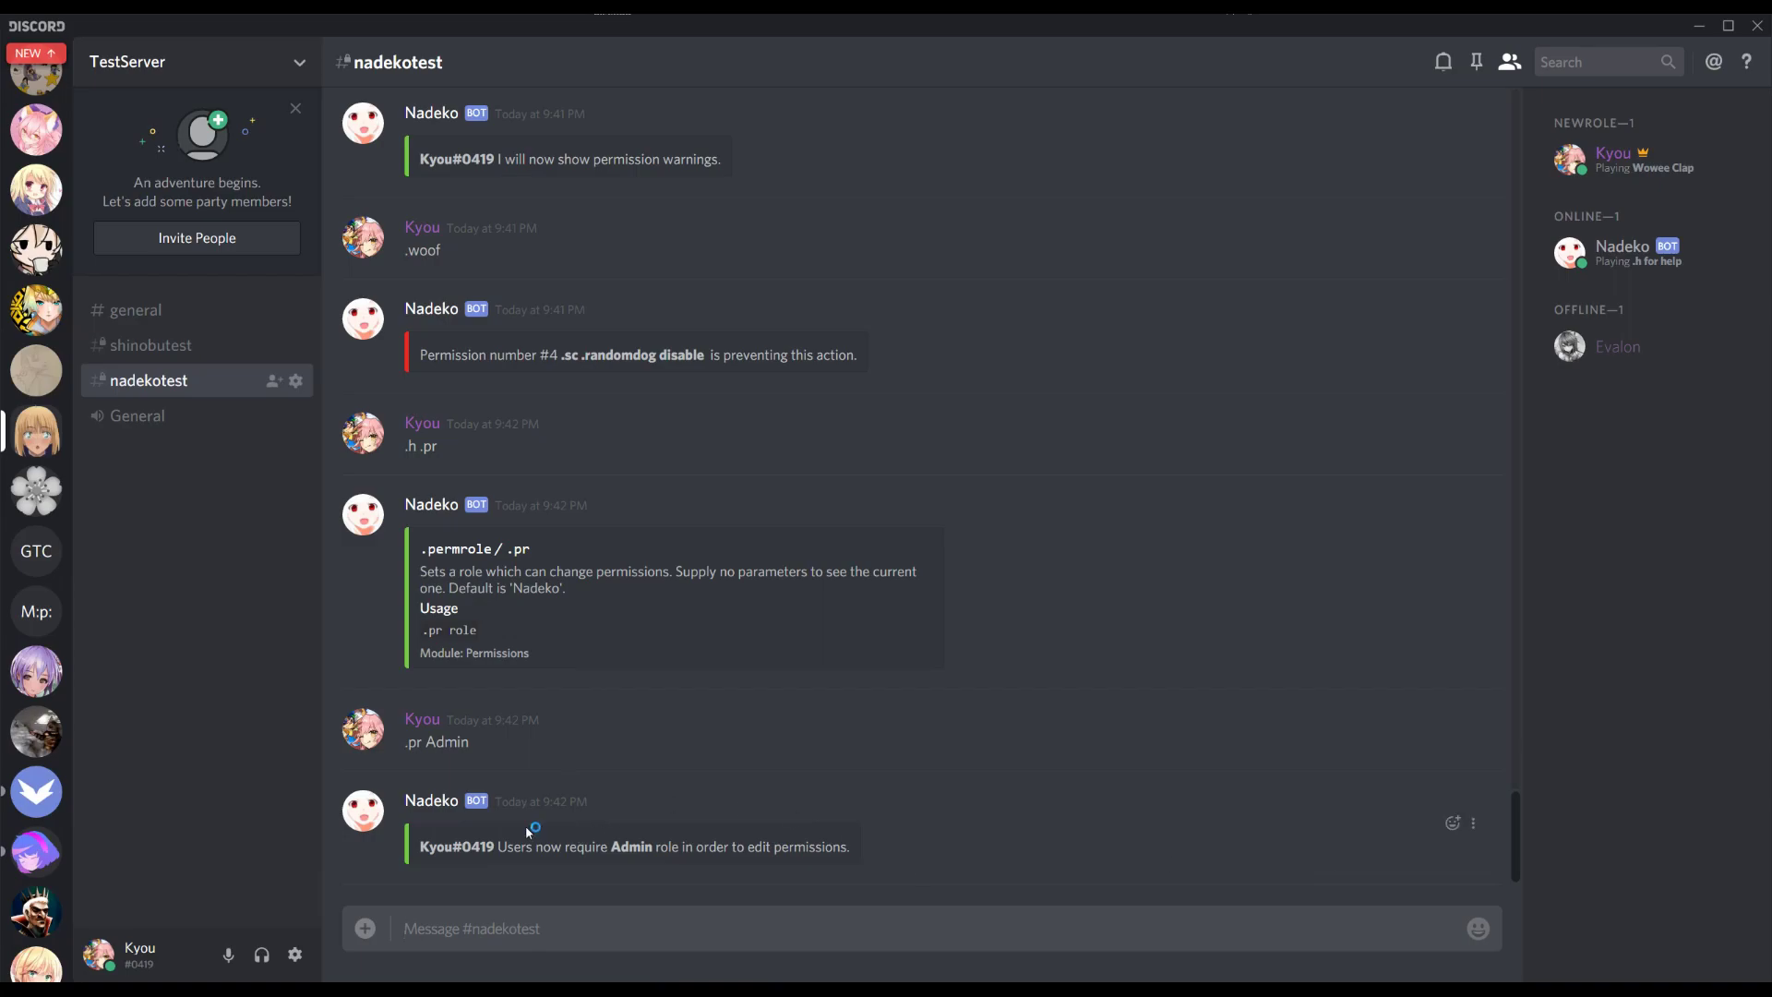
left_click(419, 755)
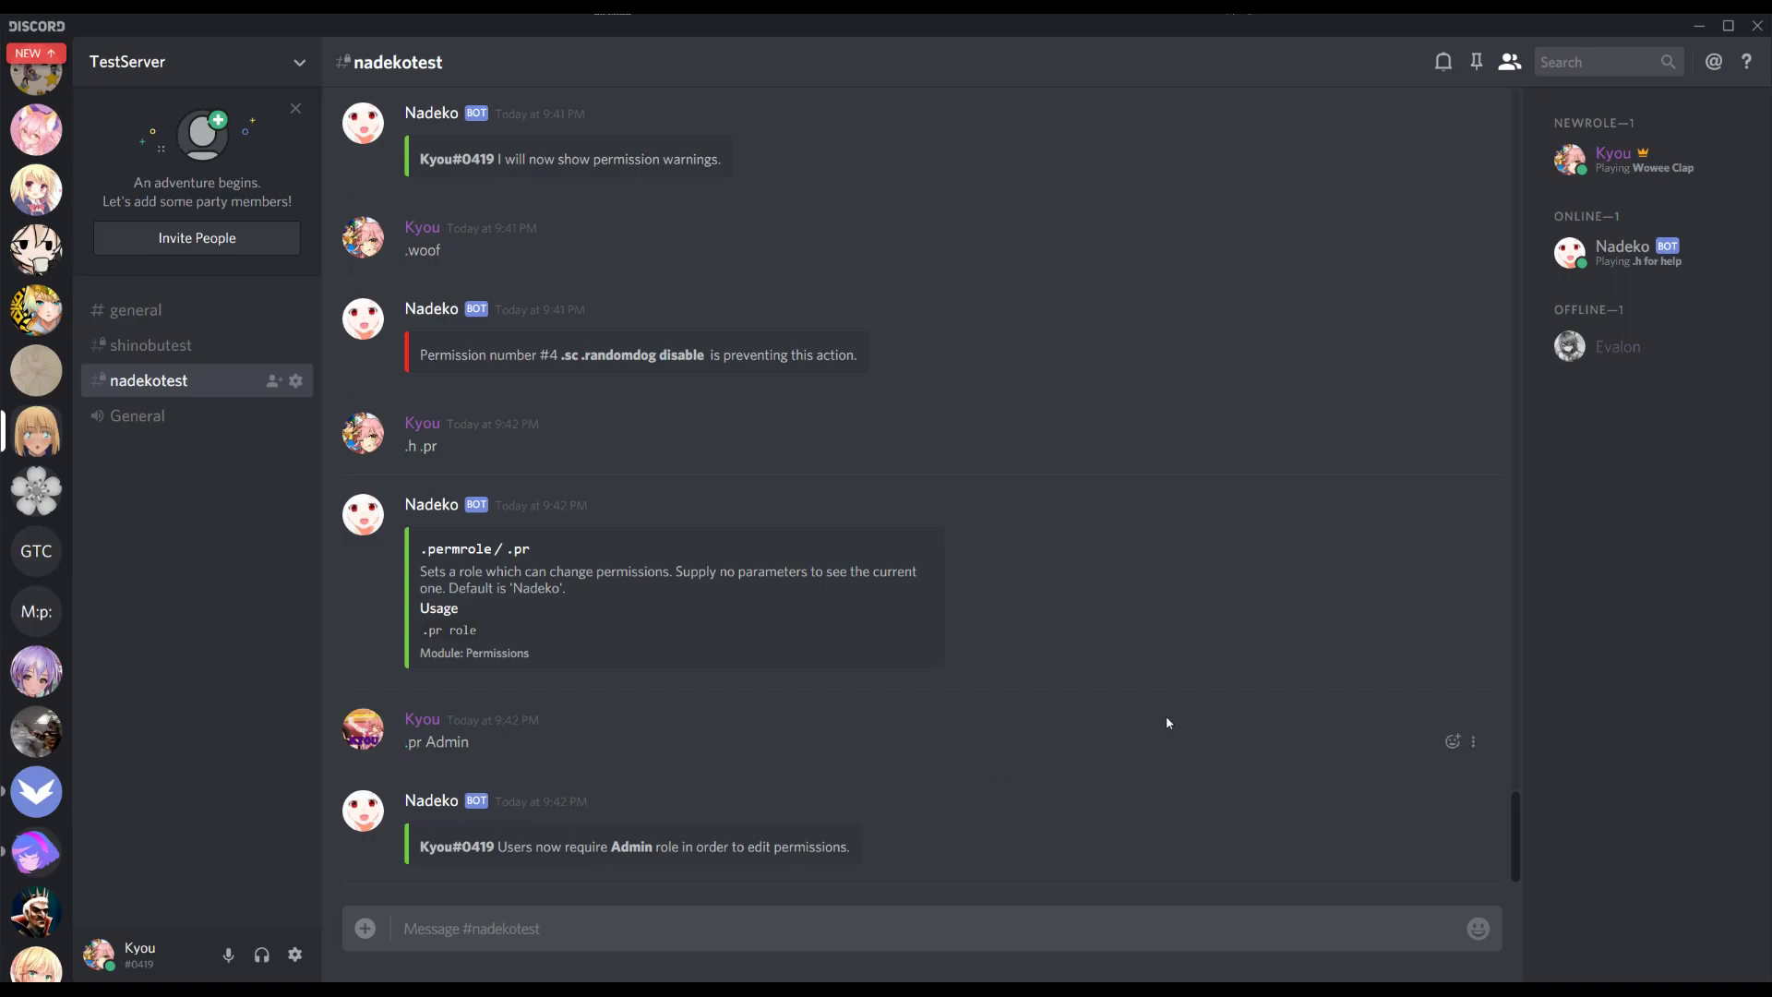
mouse_move(850, 846)
left_mouse_down()
mouse_move(415, 860)
mouse_move(413, 875)
mouse_move(452, 852)
mouse_move(854, 844)
left_mouse_up()
left_click(856, 844)
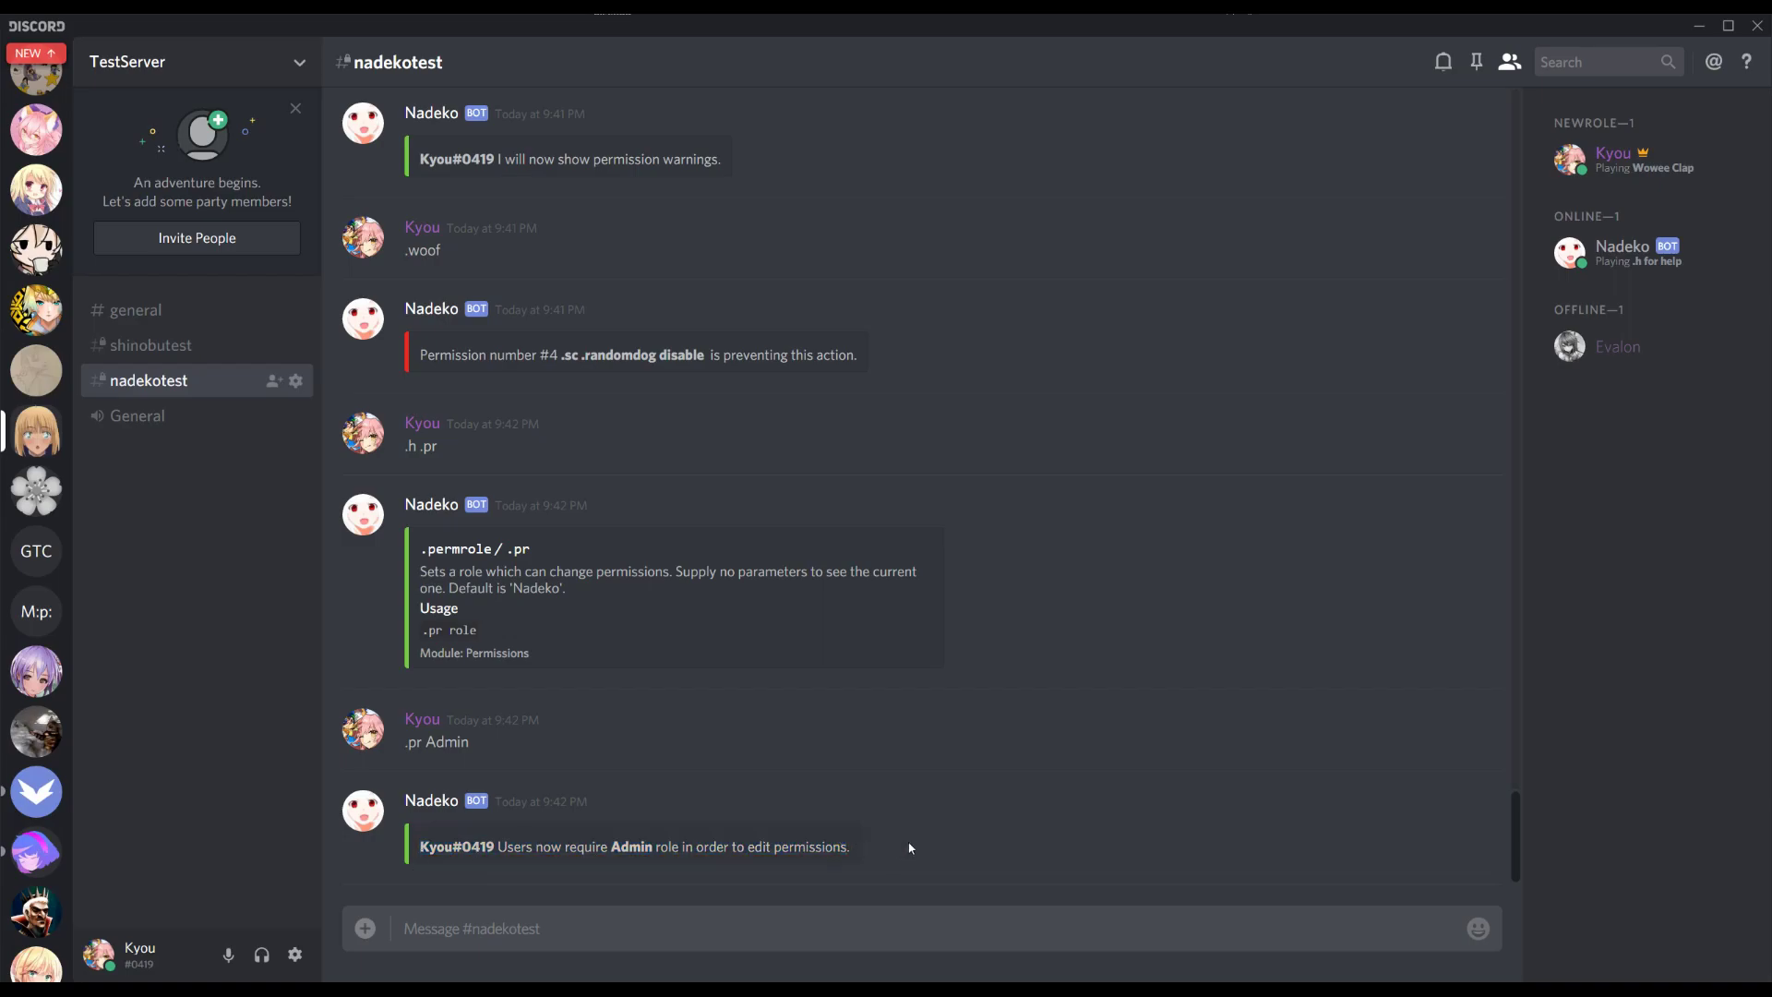